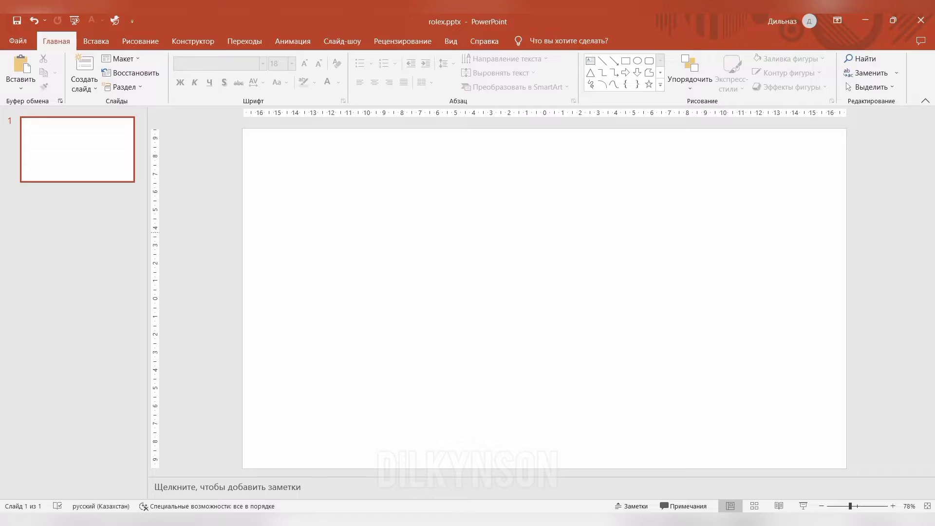
# Paste the Rolex logo and draw a circle over it, placed behind the logo.
pyautogui.hotkey('ctrl', 'v')
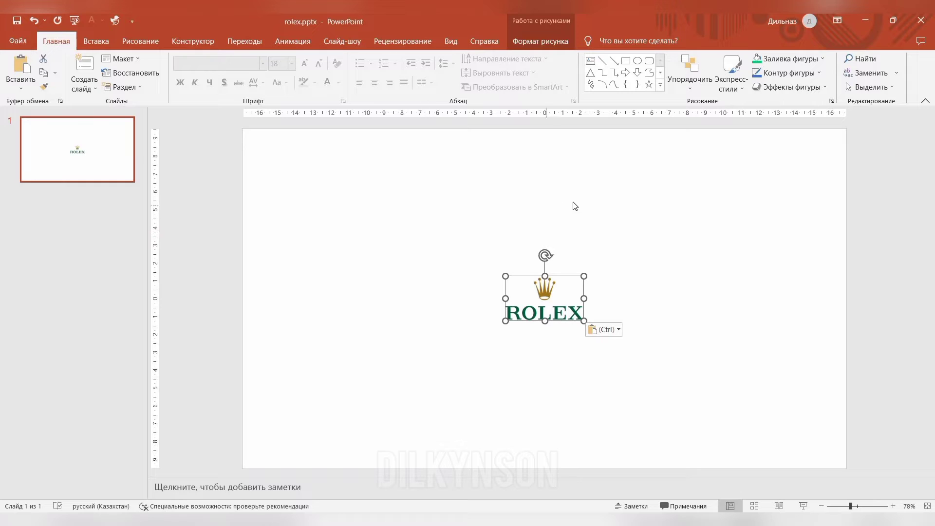
pyautogui.click(573, 202)
pyautogui.click(637, 62)
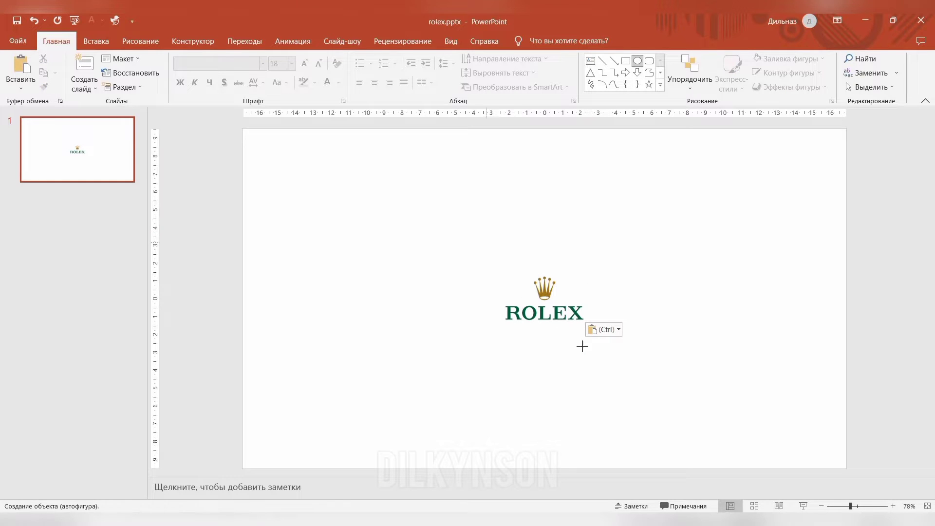
pyautogui.moveTo(486, 242); pyautogui.dragTo(602, 372)
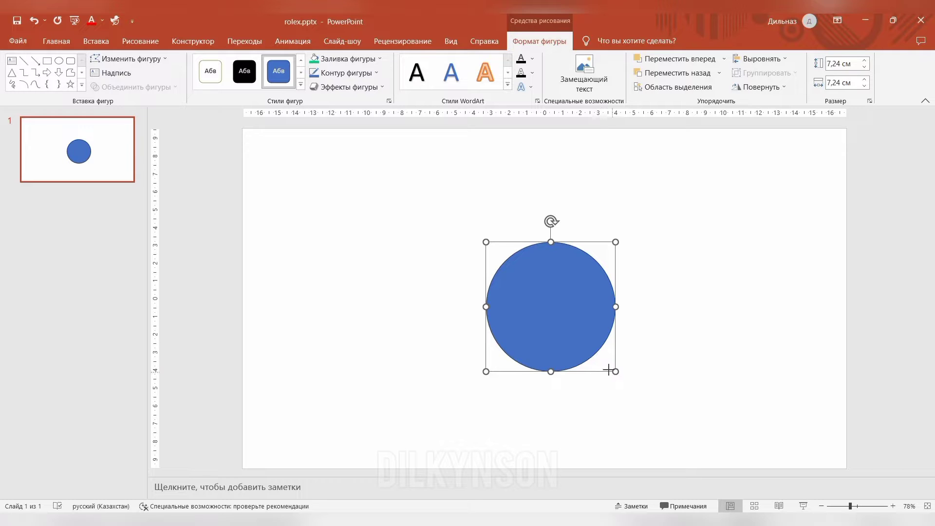
pyautogui.moveTo(609, 371); pyautogui.dragTo(597, 358)
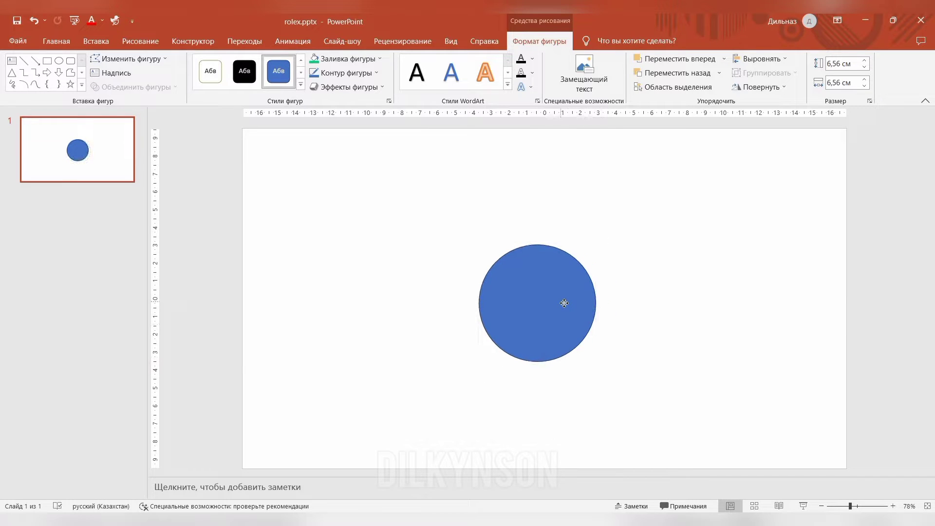
pyautogui.moveTo(564, 303); pyautogui.dragTo(567, 291)
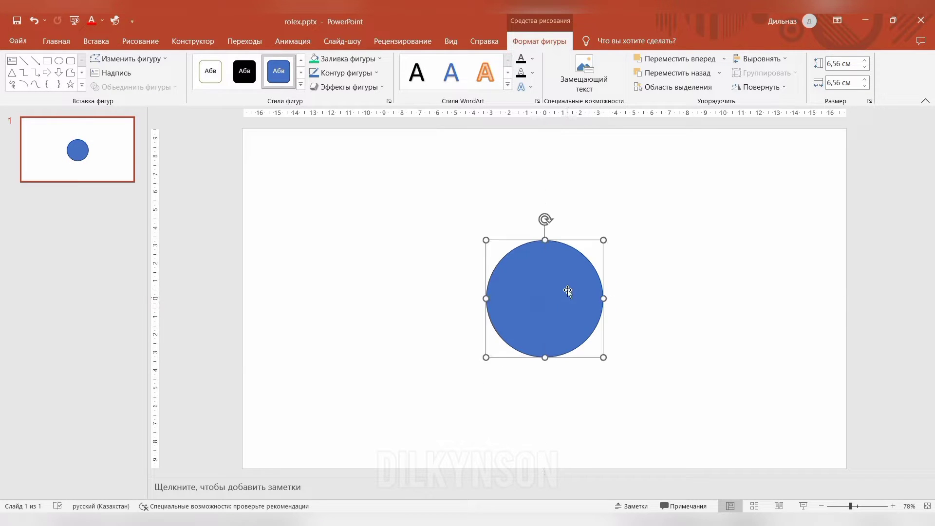
pyautogui.rightClick(579, 300)
pyautogui.click(609, 366)
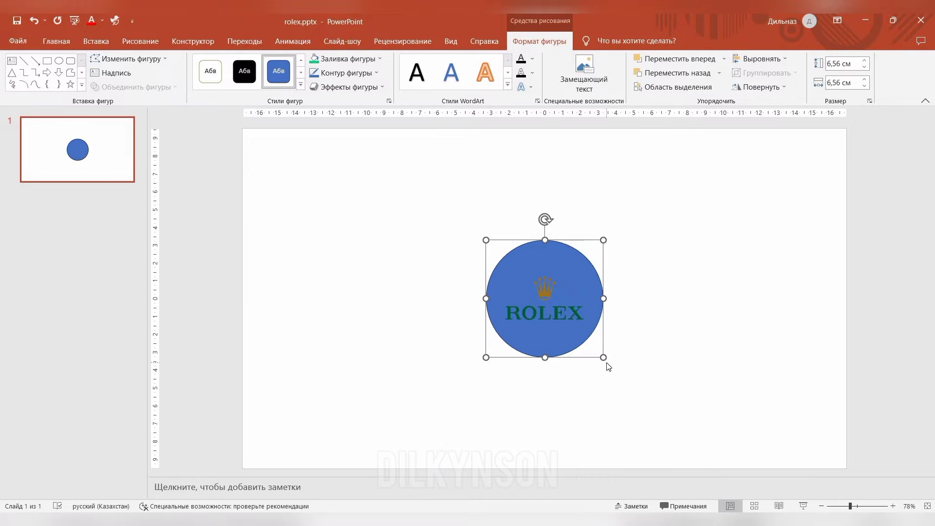
# Give the circle no fill and a dark green 3 pt dash-dot outline, sized 6.18 cm around the logo.
pyautogui.click(353, 58)
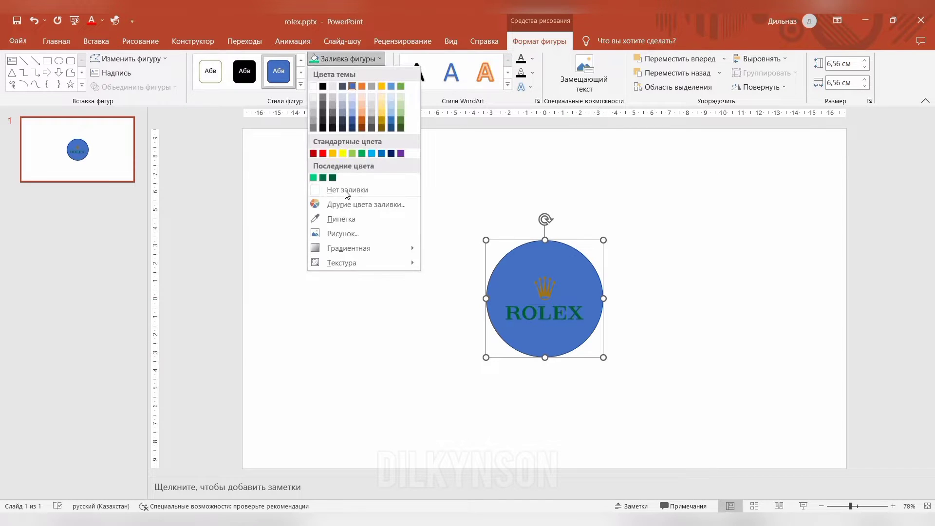
pyautogui.click(345, 190)
pyautogui.click(346, 74)
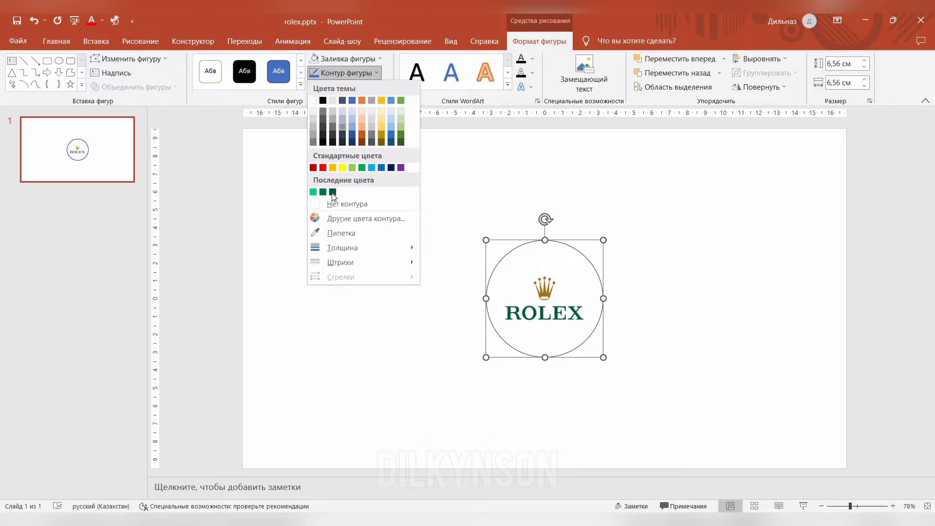
pyautogui.click(325, 71)
pyautogui.moveTo(342, 247)
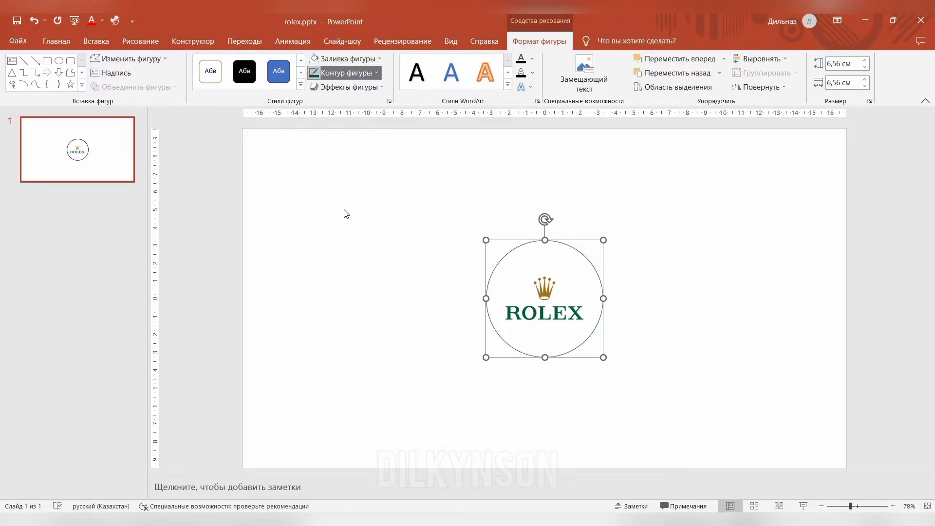
pyautogui.click(346, 73)
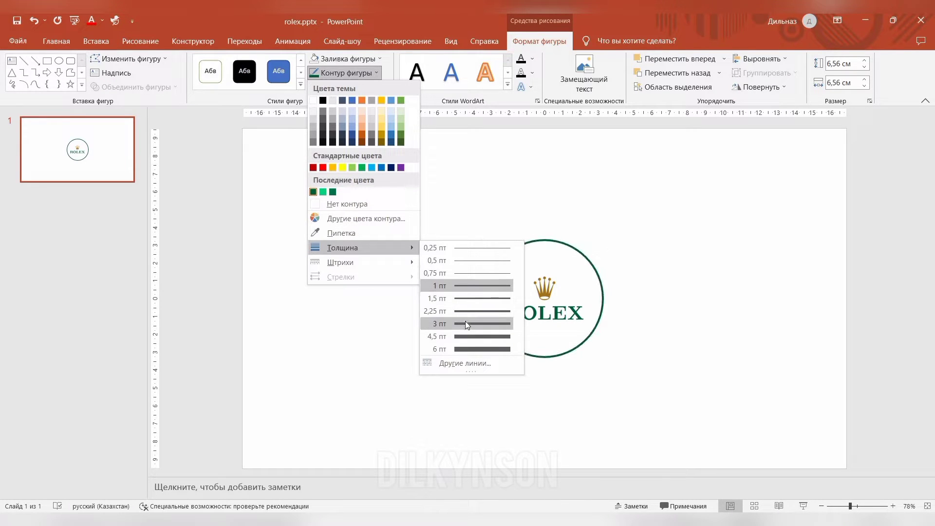
pyautogui.click(466, 321)
pyautogui.click(354, 76)
pyautogui.moveTo(341, 262)
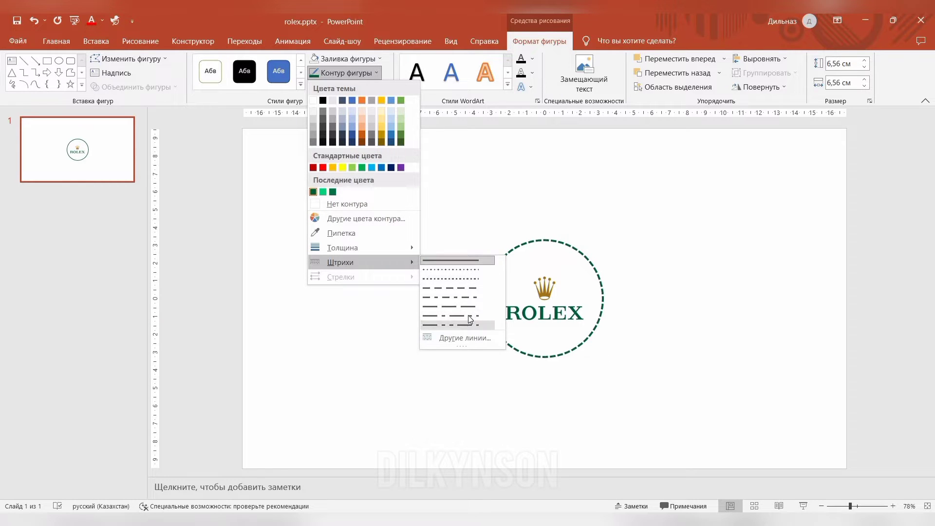
pyautogui.click(469, 319)
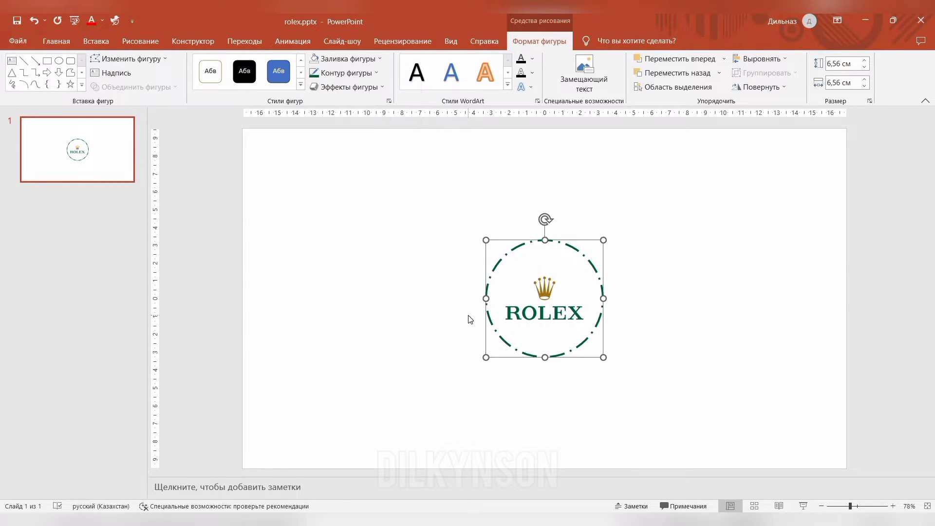
pyautogui.moveTo(600, 353); pyautogui.dragTo(594, 346)
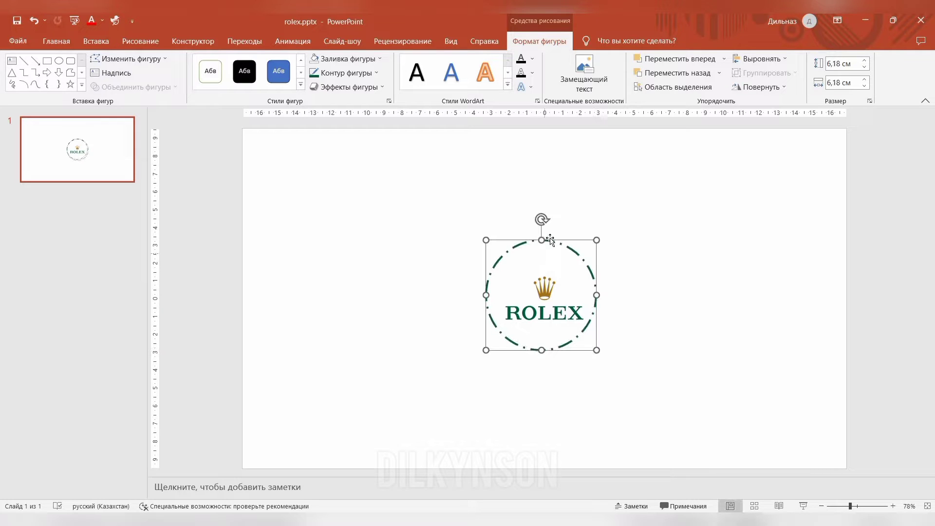
pyautogui.moveTo(552, 249); pyautogui.dragTo(551, 241)
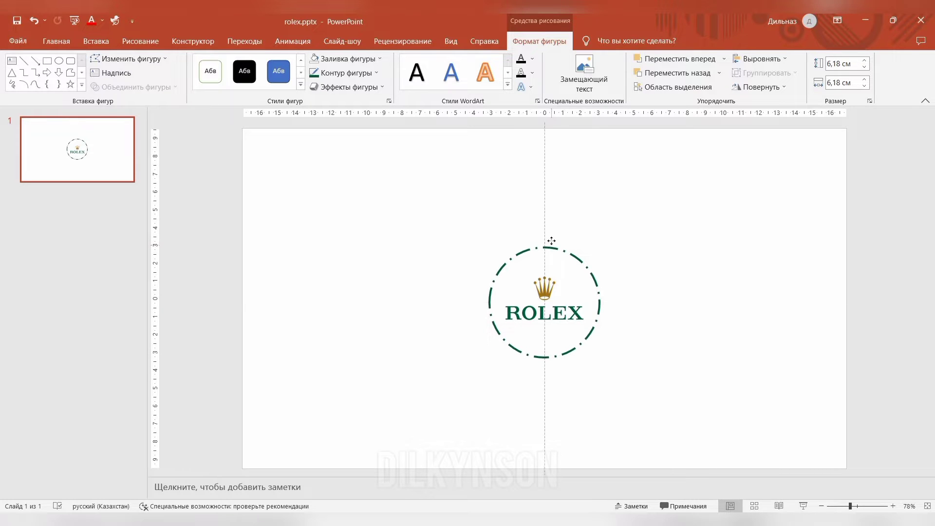
# Add a blank second slide and copy the logo and dashed ring onto it.
pyautogui.click(586, 208)
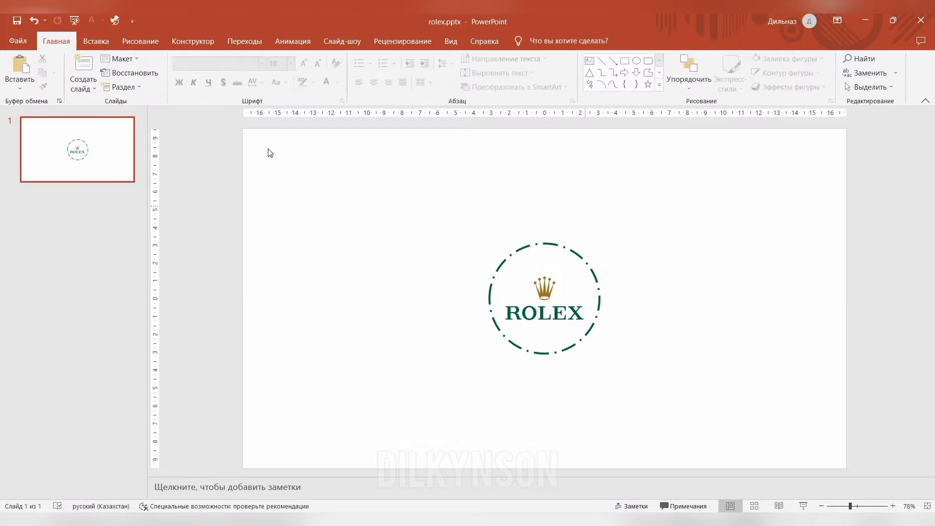
pyautogui.click(92, 89)
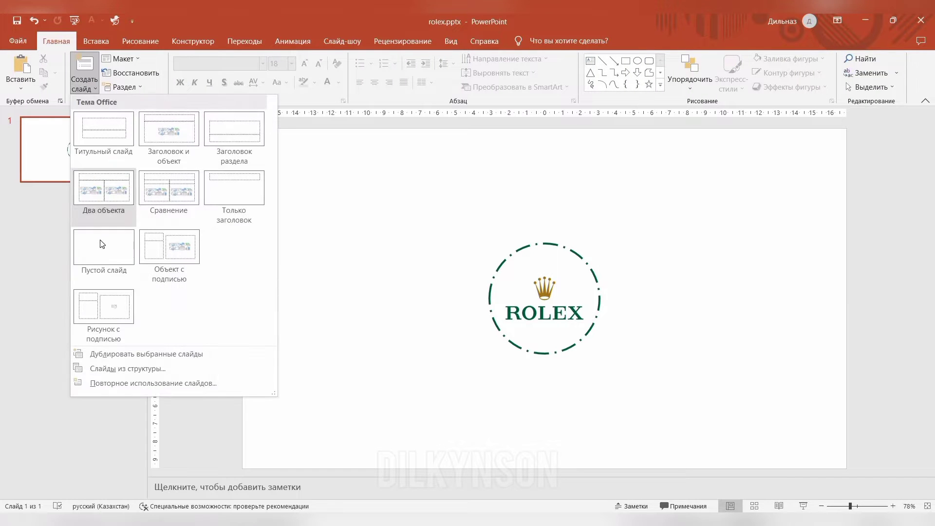
pyautogui.click(101, 239)
pyautogui.click(94, 157)
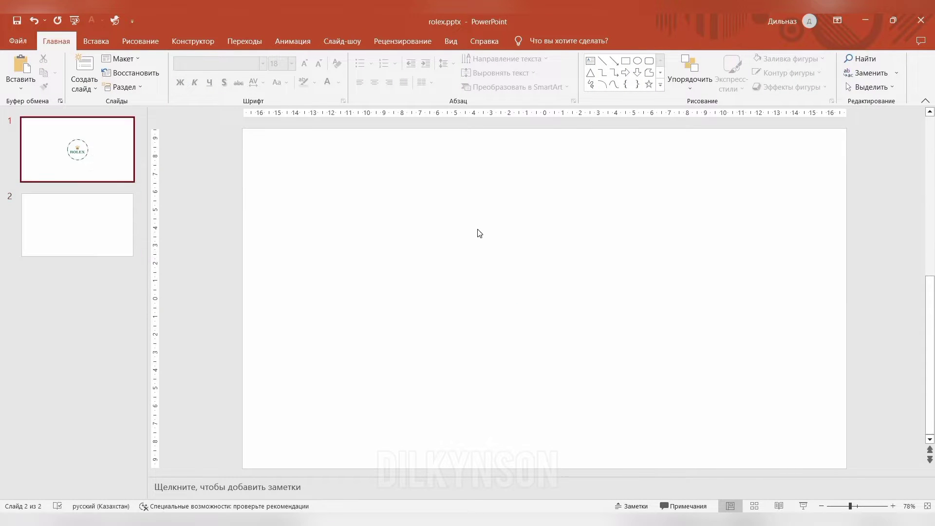
pyautogui.moveTo(443, 201); pyautogui.dragTo(638, 385)
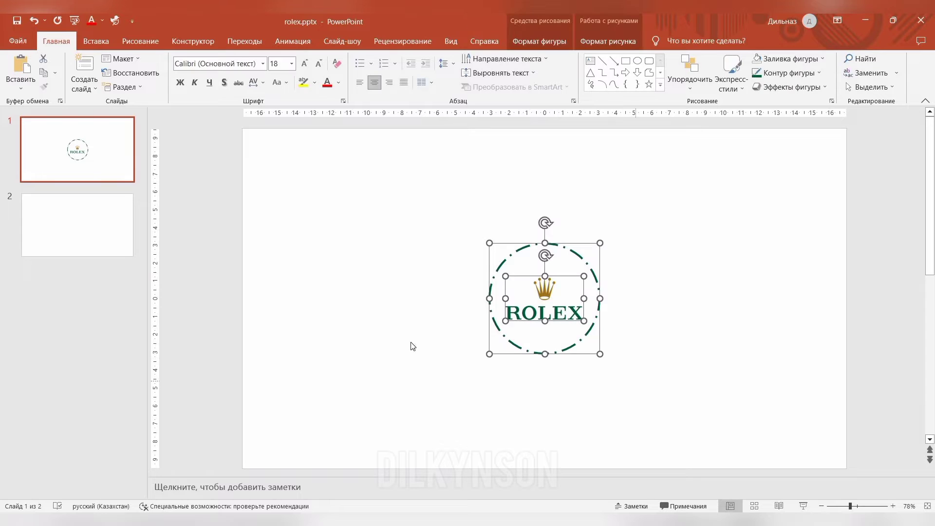
pyautogui.click(103, 236)
pyautogui.hotkey('ctrl', 'v')
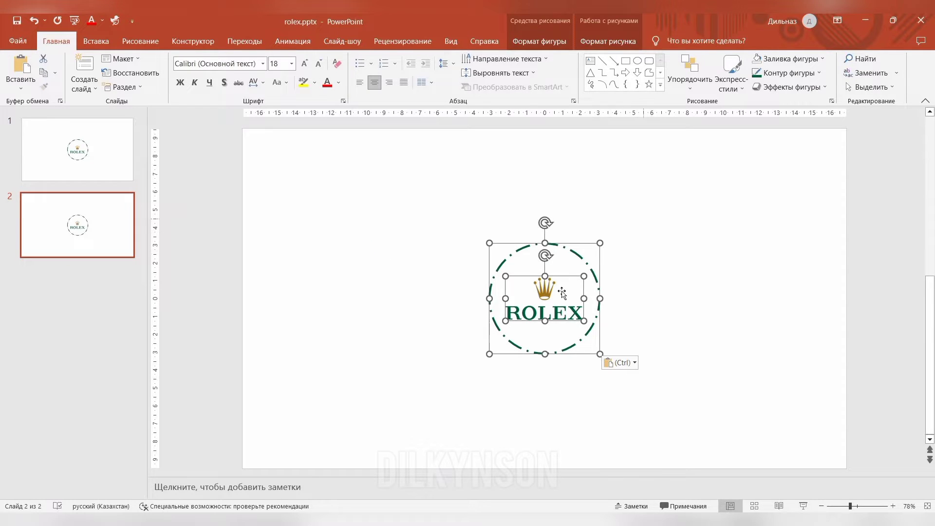
# Enlarge the ROLEX picture and the dashed ring, keeping the ring around the logo.
pyautogui.click(562, 292)
pyautogui.moveTo(602, 267); pyautogui.dragTo(603, 266)
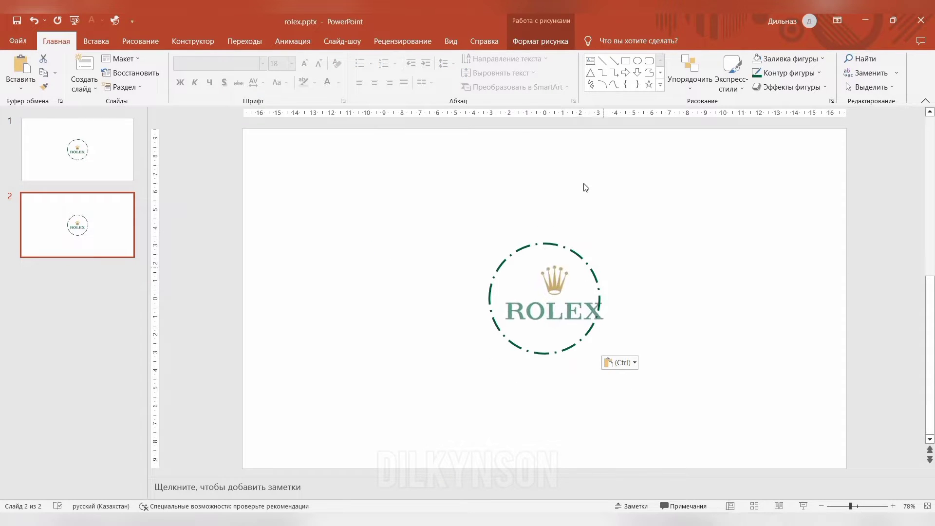
pyautogui.press('Tab')
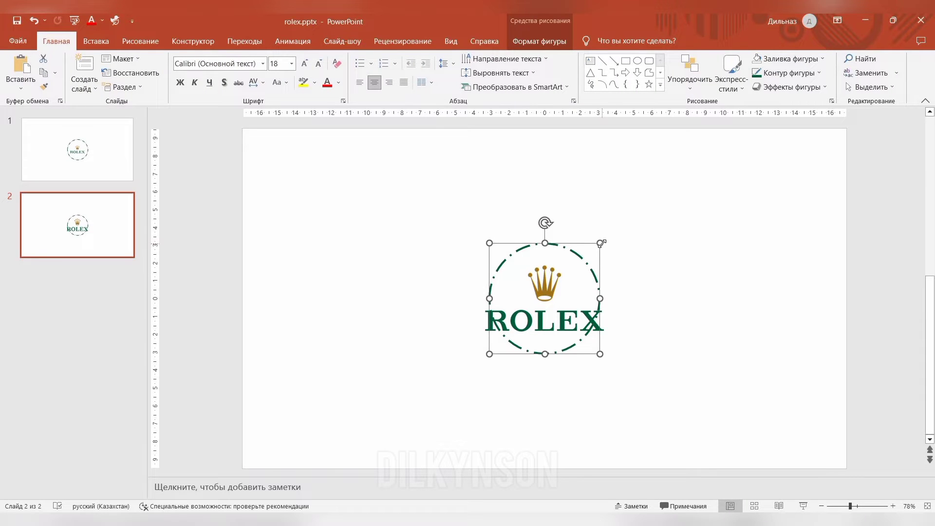
pyautogui.moveTo(600, 243); pyautogui.dragTo(661, 183)
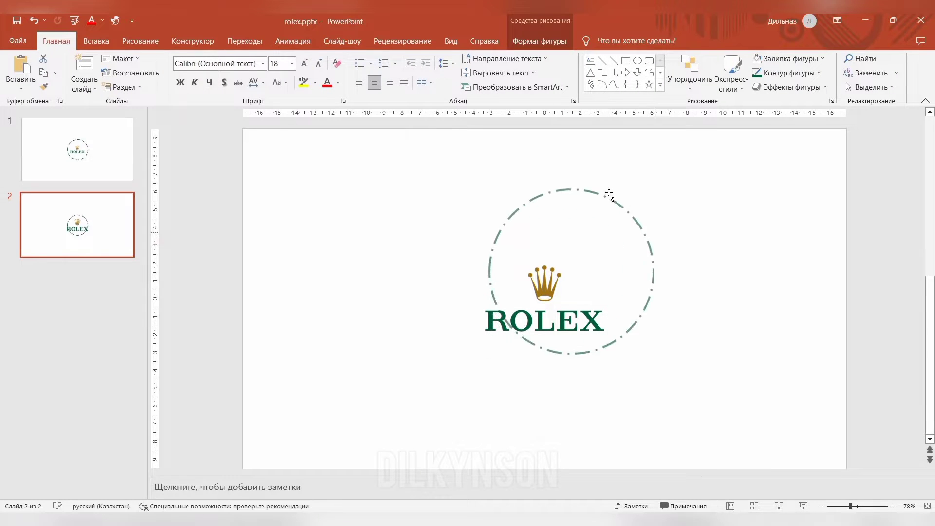
pyautogui.moveTo(573, 224); pyautogui.dragTo(566, 212)
# Draw a 14 cm circle over the emblem.
pyautogui.click(637, 60)
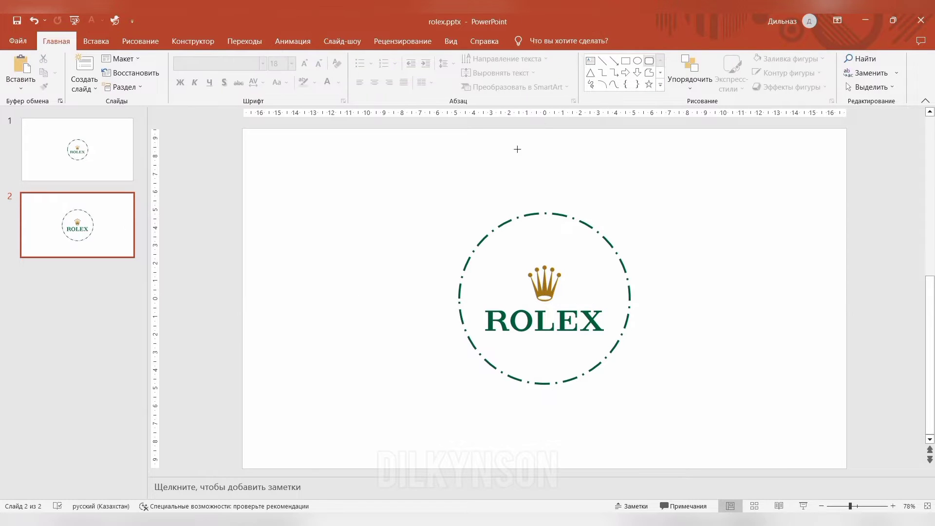
pyautogui.moveTo(556, 290); pyautogui.dragTo(449, 184)
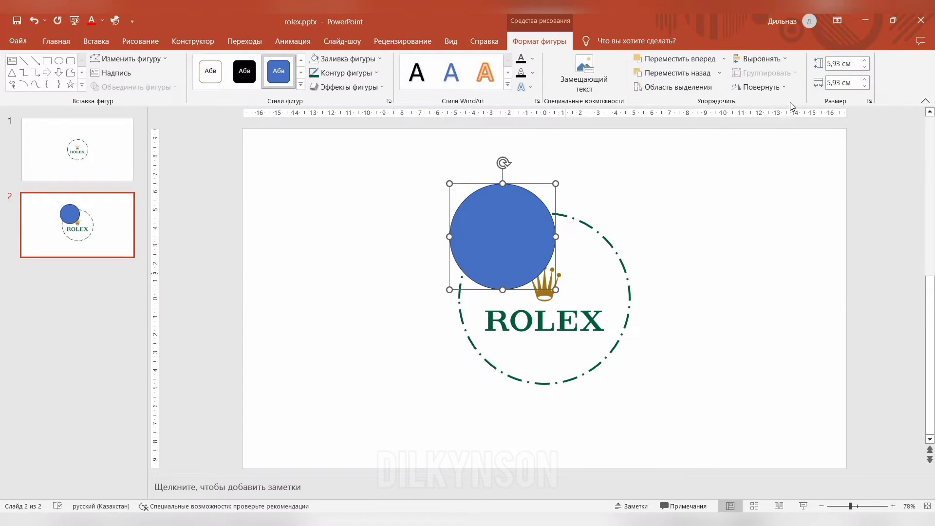
pyautogui.click(838, 65)
pyautogui.press('Tab')
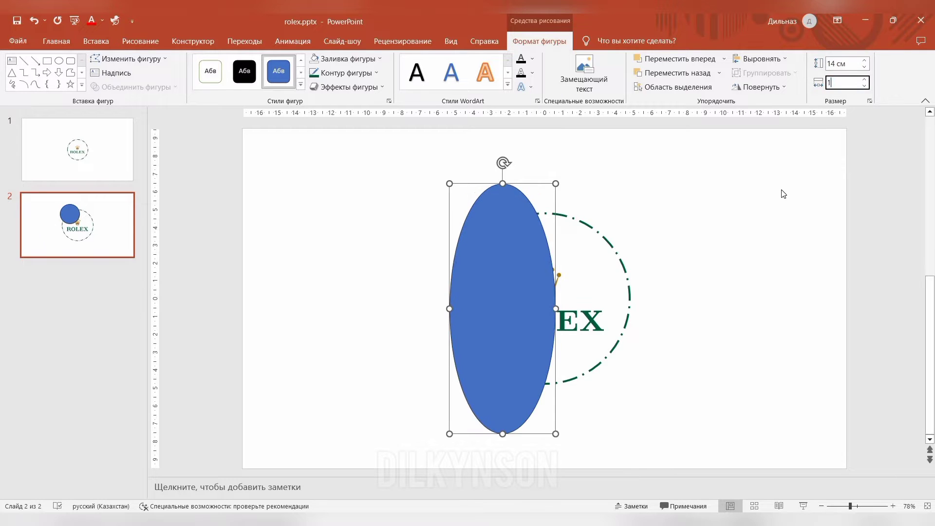
pyautogui.write('14')
pyautogui.press('Return')
# Remove the circle's outline and fill, add an inner shadow, and send it behind the logo.
pyautogui.click(345, 77)
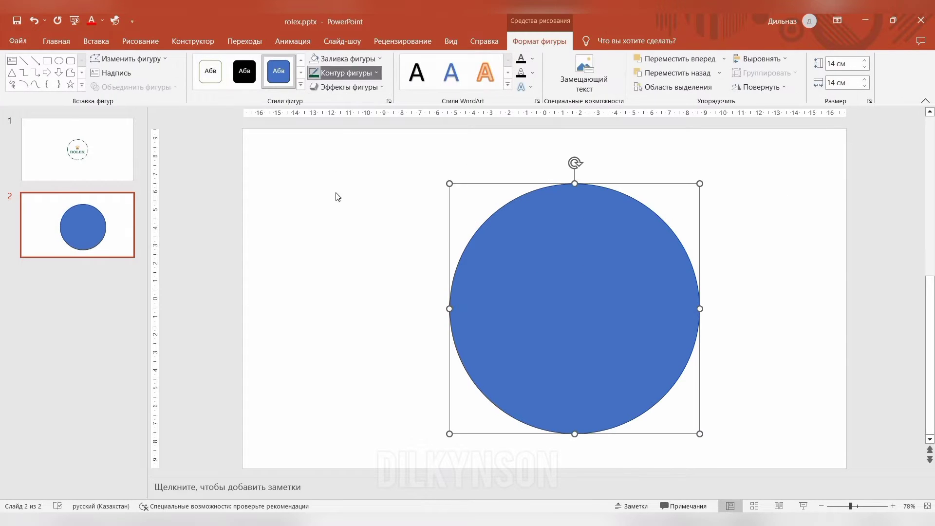
pyautogui.click(337, 199)
pyautogui.click(343, 58)
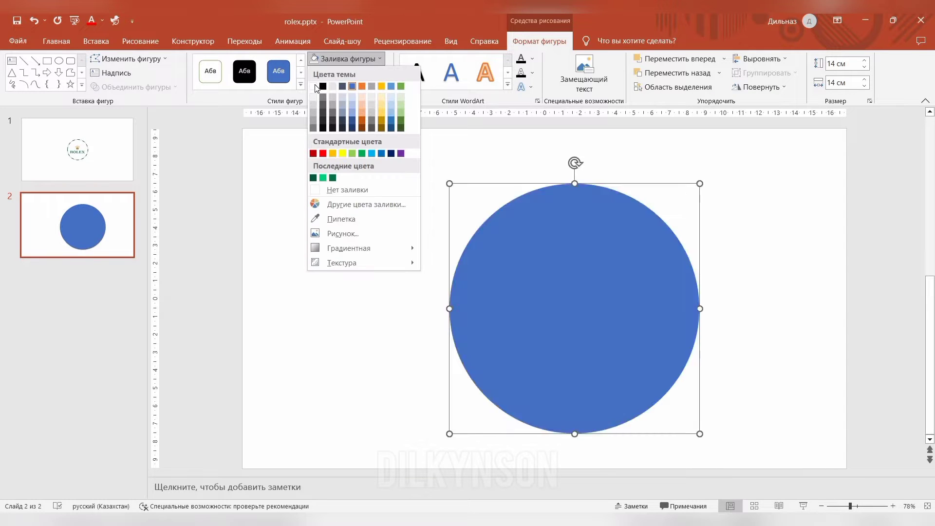
pyautogui.click(334, 190)
pyautogui.click(370, 88)
pyautogui.moveTo(377, 137)
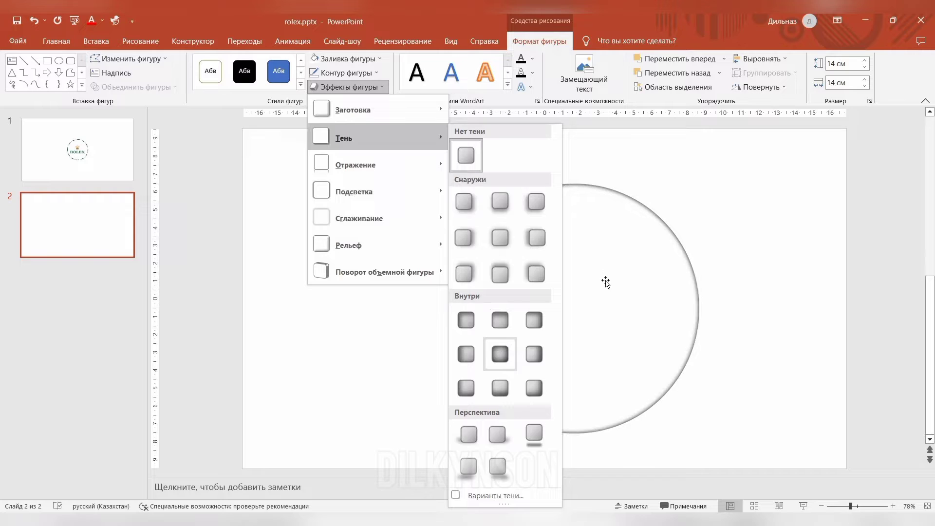
pyautogui.click(604, 277)
pyautogui.rightClick(608, 272)
pyautogui.press('Return')
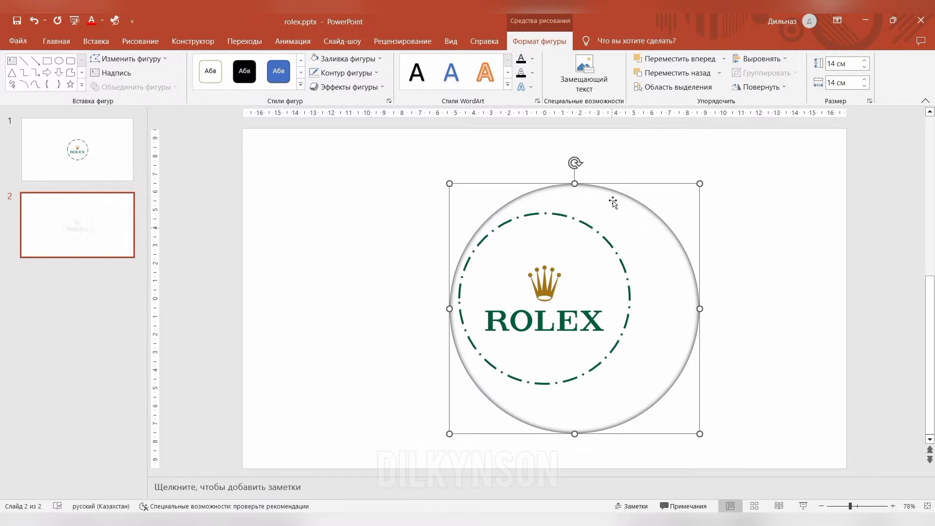
# Centre the shadowed circle, then enlarge the dash-dot ring to 11.42 cm and centre it inside.
pyautogui.moveTo(578, 183); pyautogui.dragTo(570, 174)
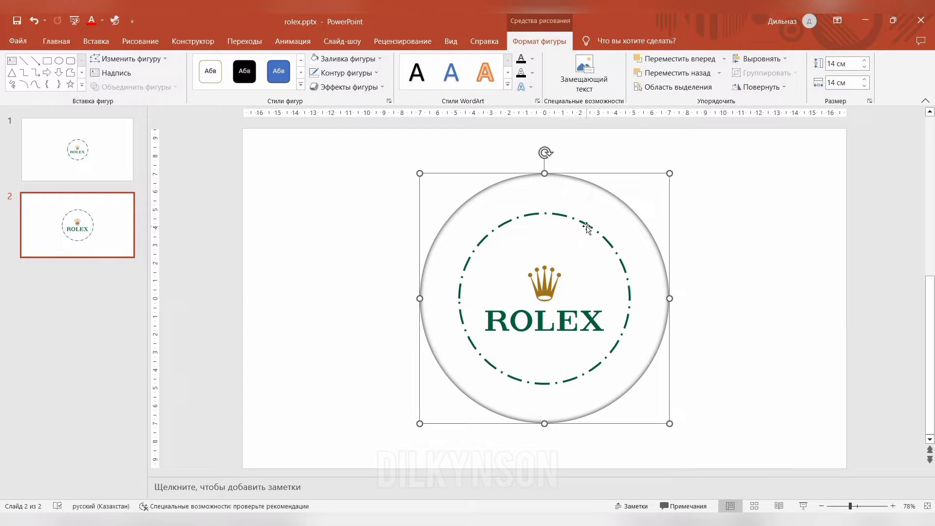
pyautogui.click(583, 227)
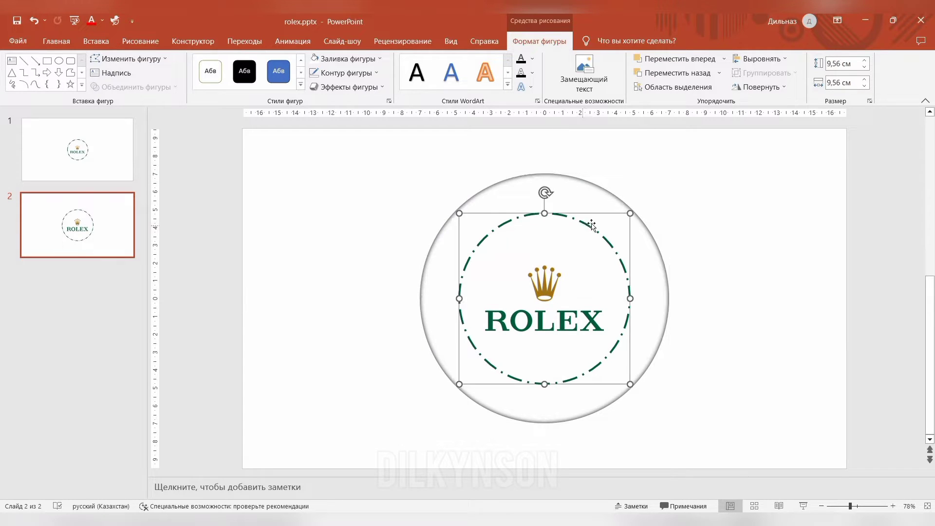
pyautogui.moveTo(632, 212); pyautogui.dragTo(609, 180)
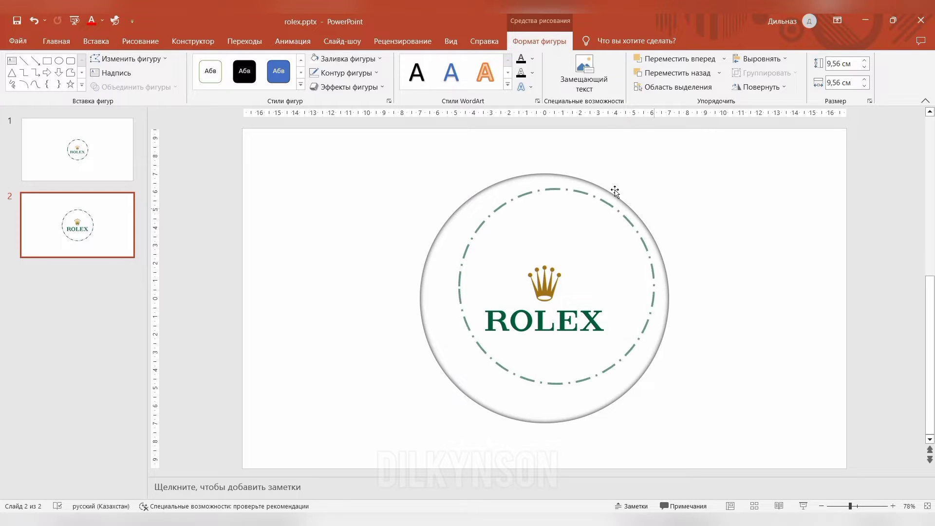
pyautogui.press('Tab')
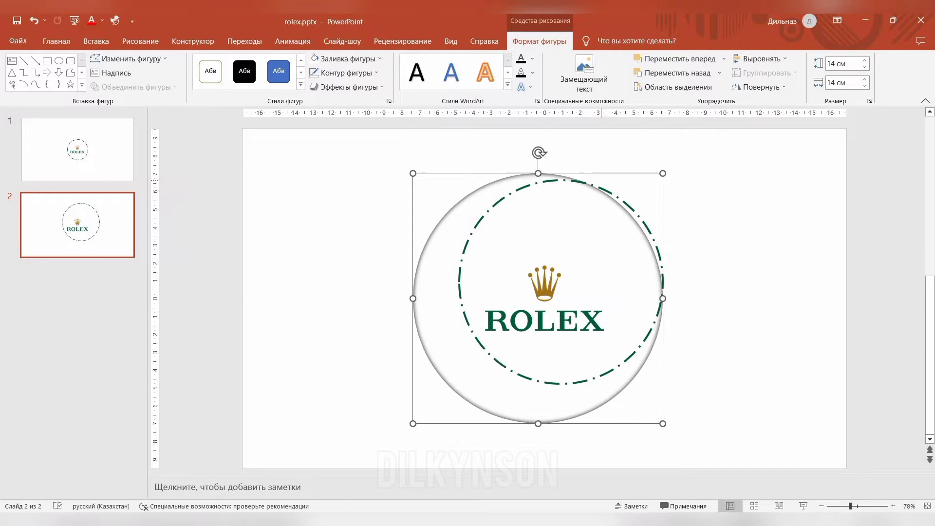
pyautogui.click(36, 20)
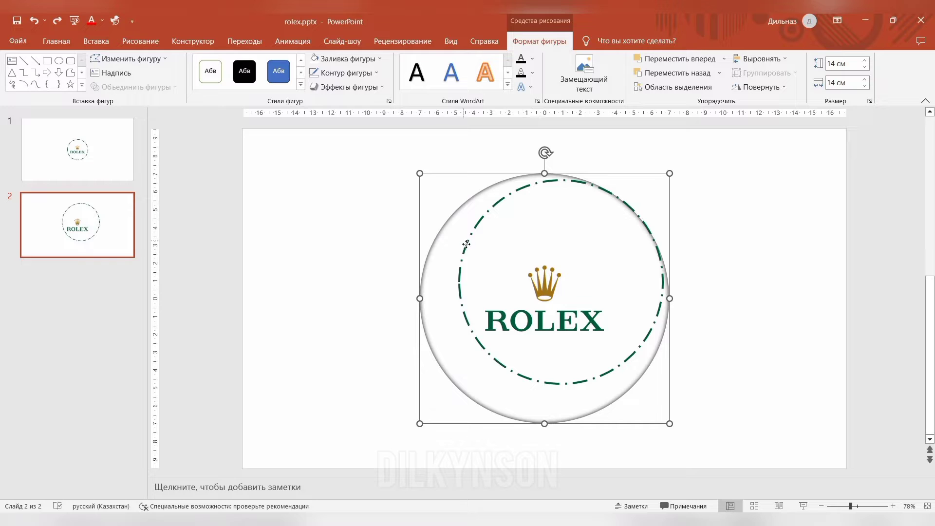
pyautogui.moveTo(466, 244); pyautogui.dragTo(450, 256)
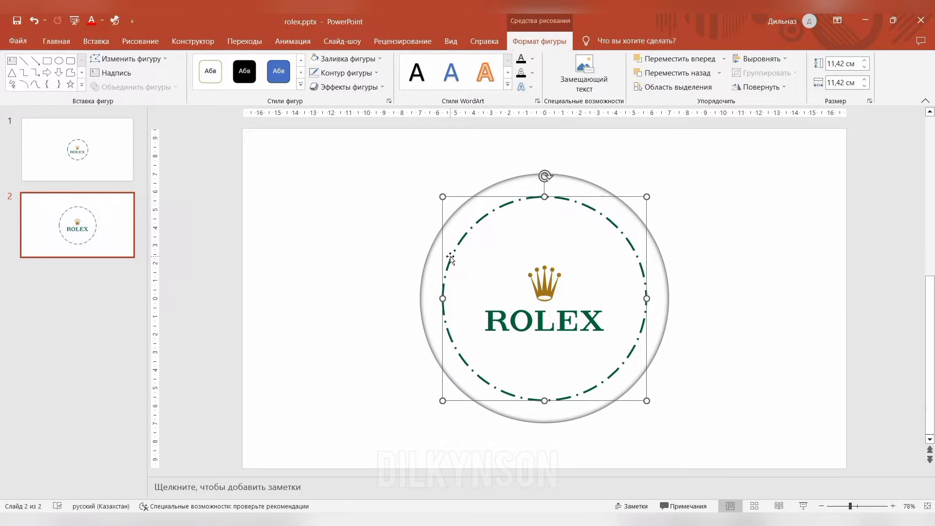
pyautogui.click(661, 142)
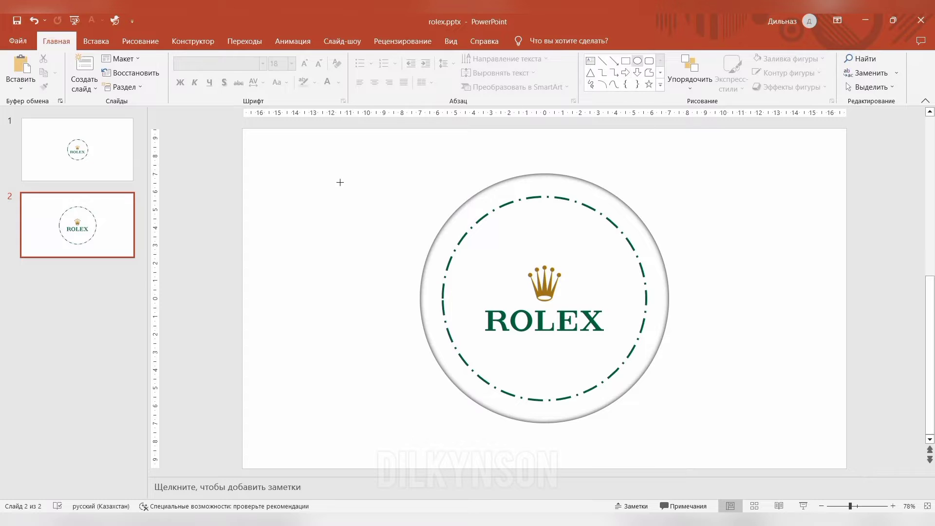
# Draw a new 24 cm circle over the Rolex logo.
pyautogui.moveTo(340, 182); pyautogui.dragTo(498, 340)
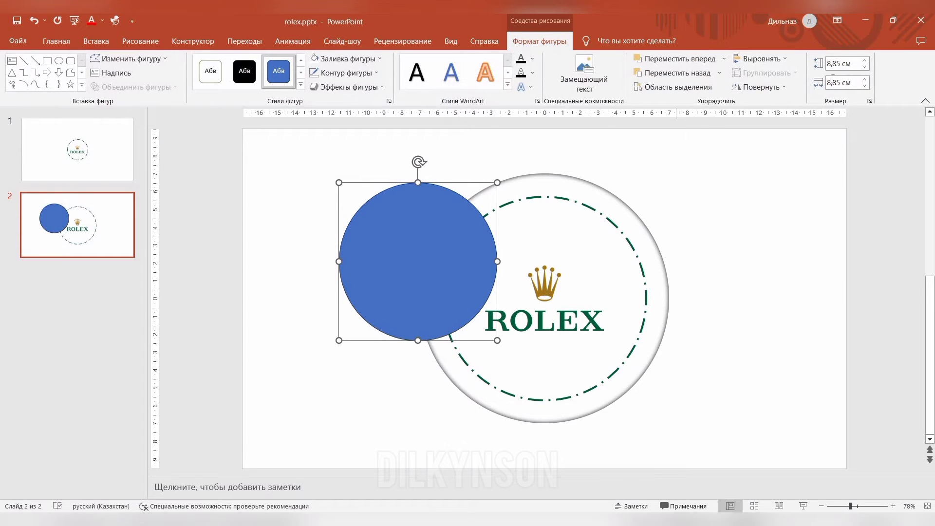
pyautogui.write('24')
pyautogui.press('Tab')
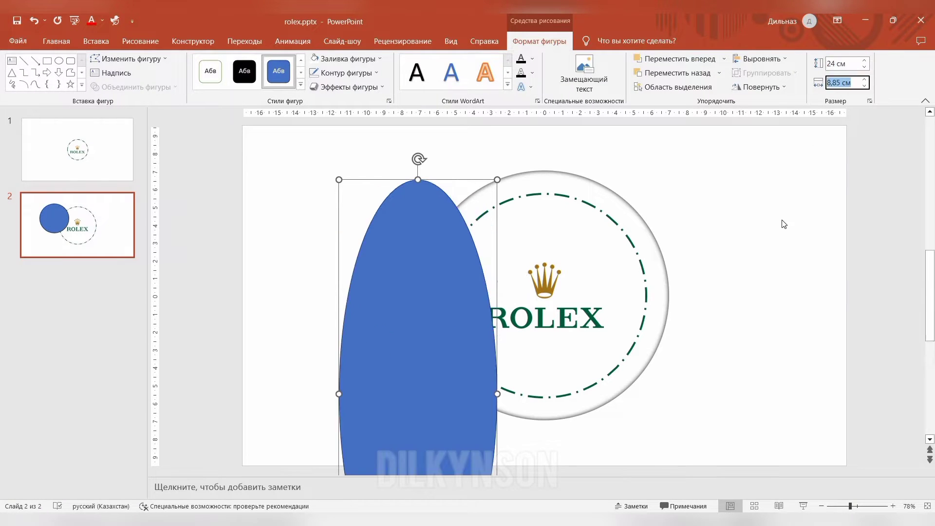
pyautogui.write('24')
pyautogui.press('Return')
pyautogui.scroll(-3, 559, 338)
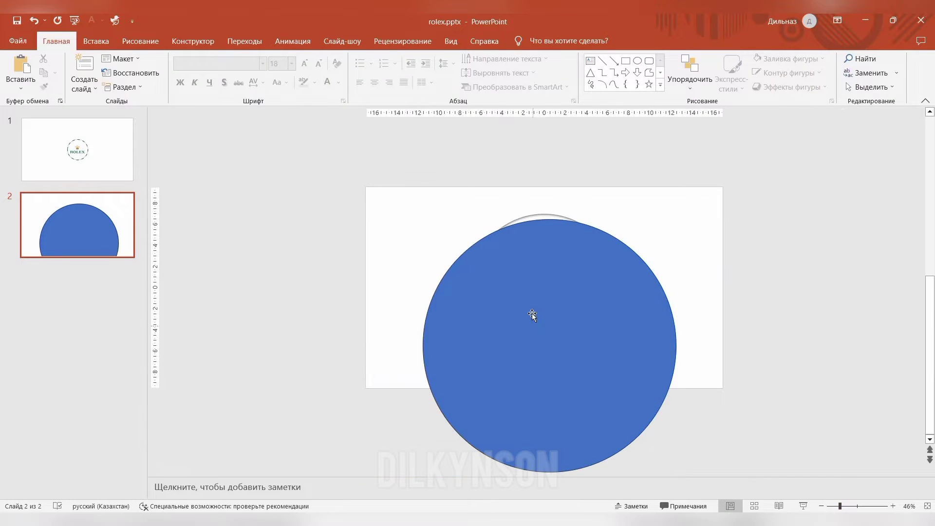
# Fill the 24 cm circle dark green, send it behind the logo, and centre it.
pyautogui.click(521, 272)
pyautogui.click(540, 41)
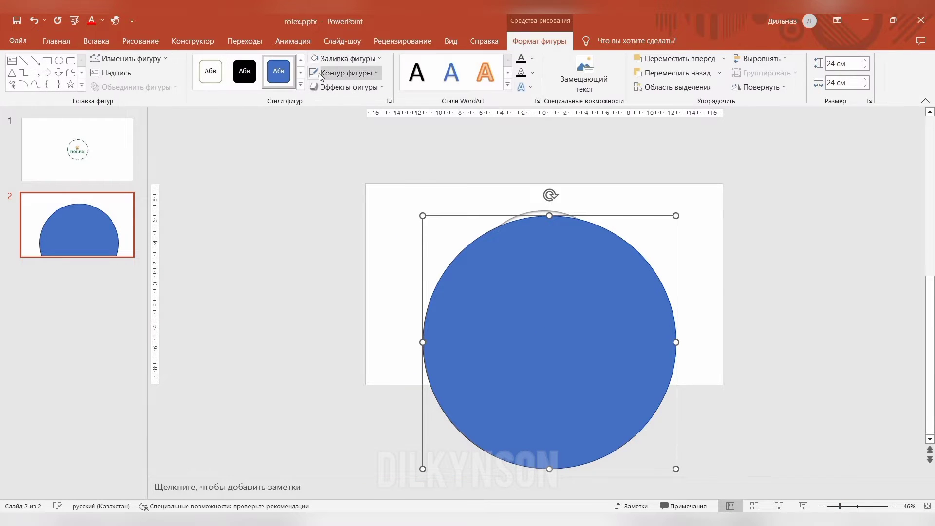
pyautogui.click(340, 61)
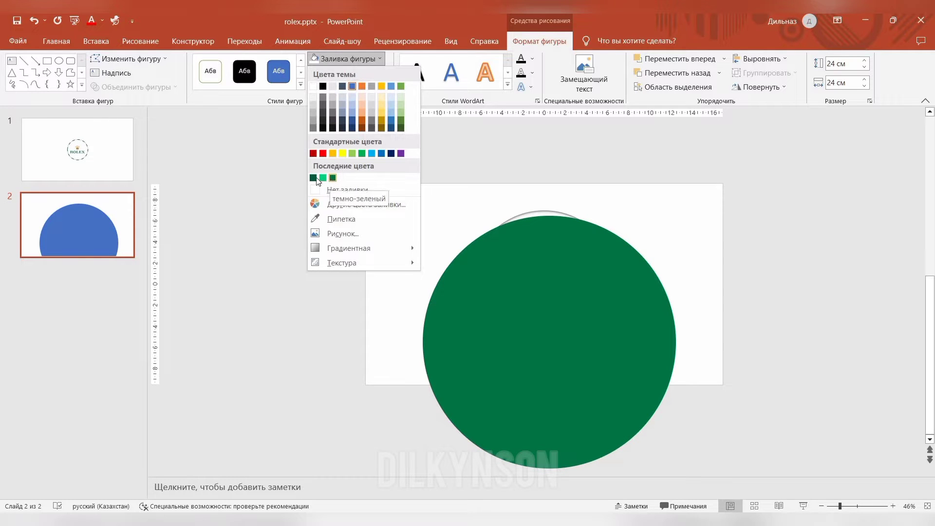
pyautogui.click(314, 177)
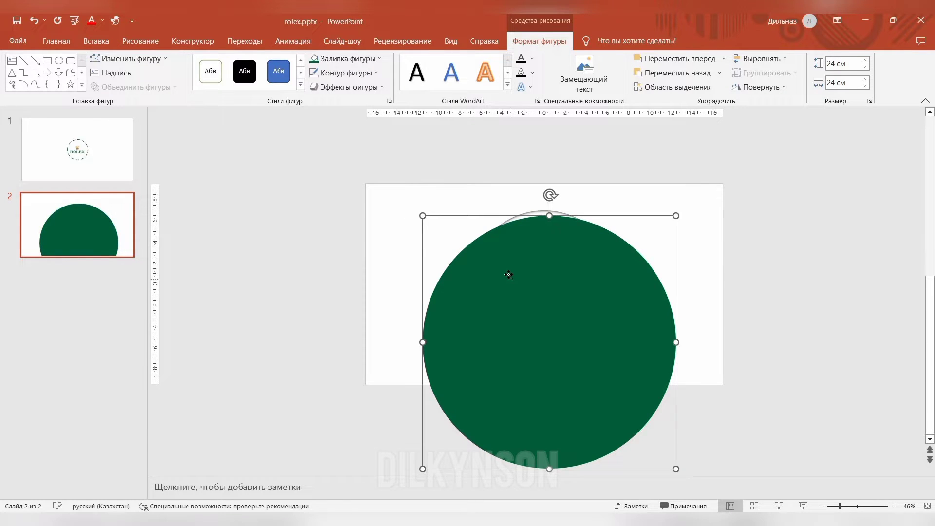
pyautogui.rightClick(544, 325)
pyautogui.click(536, 362)
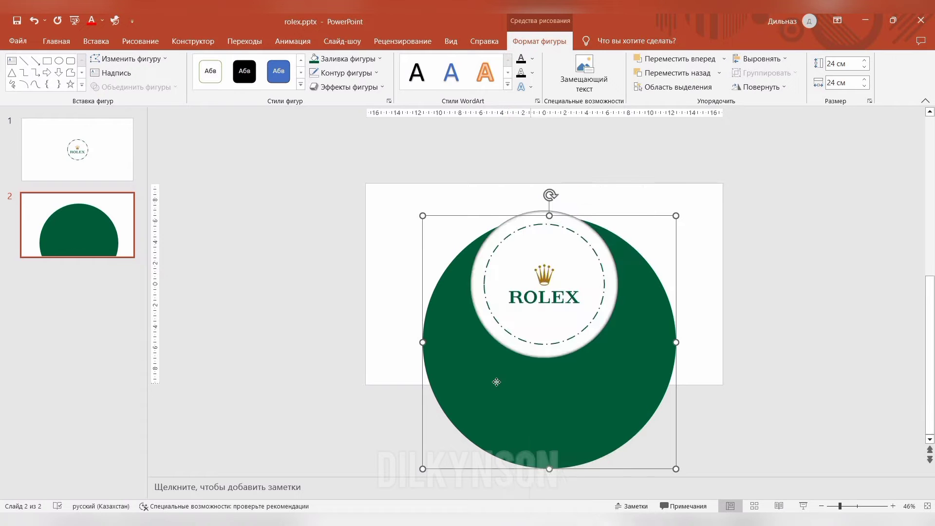
pyautogui.moveTo(502, 362); pyautogui.dragTo(504, 362)
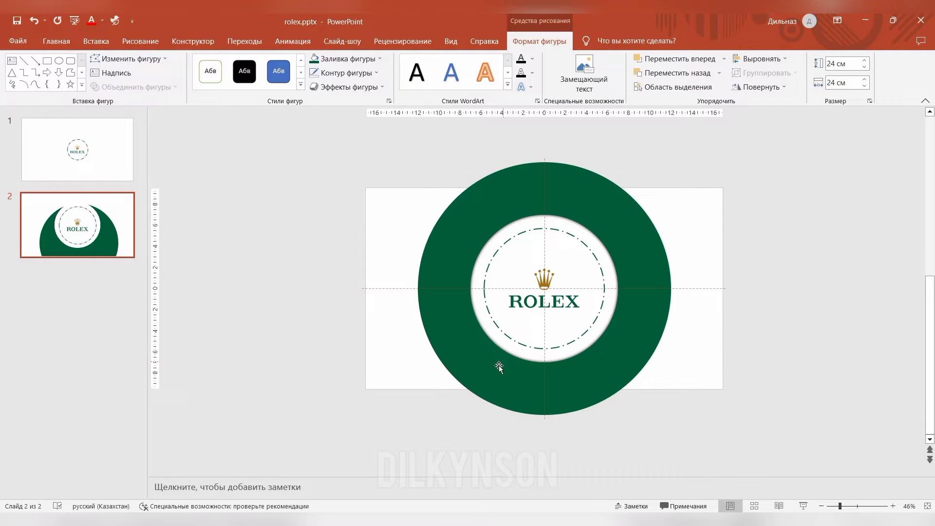
# Apply an outer shadow to the green ring in Format Shape, sizing it at 101%.
pyautogui.rightClick(468, 199)
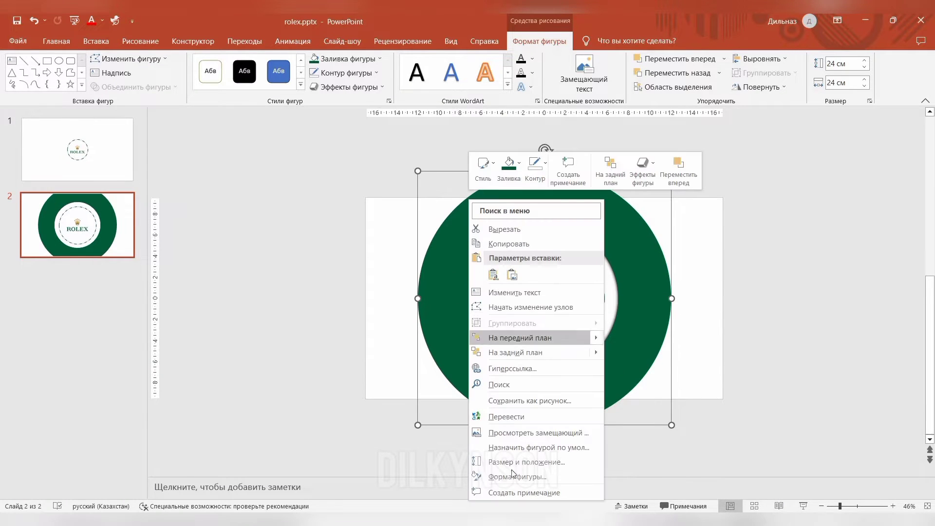
pyautogui.click(515, 476)
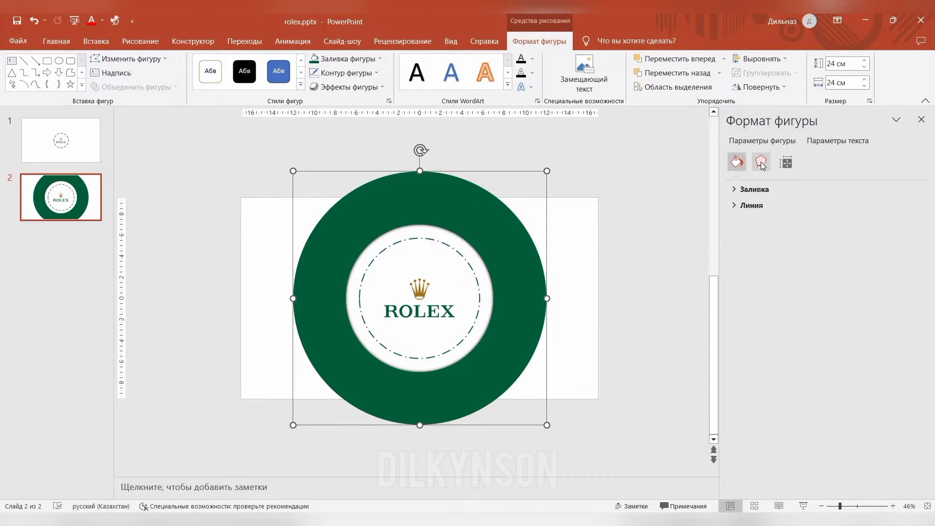
pyautogui.click(761, 164)
pyautogui.click(747, 189)
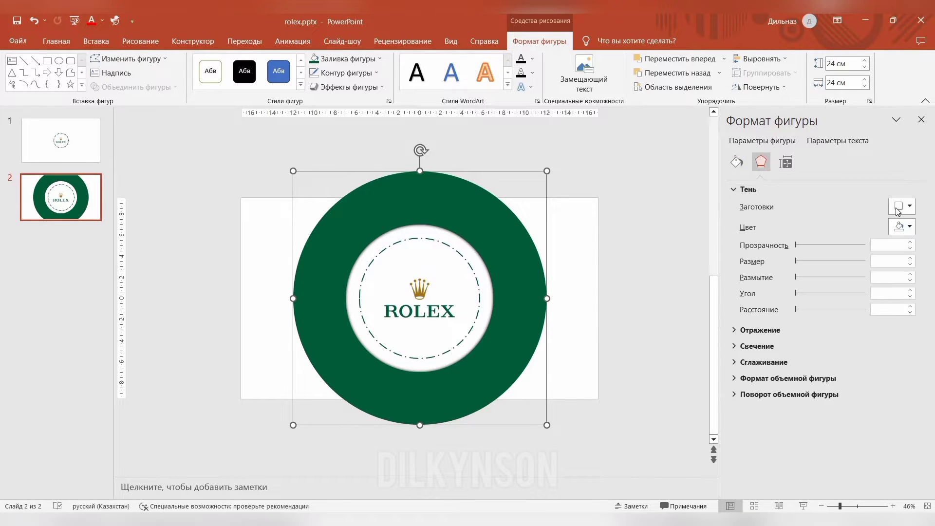
pyautogui.click(870, 329)
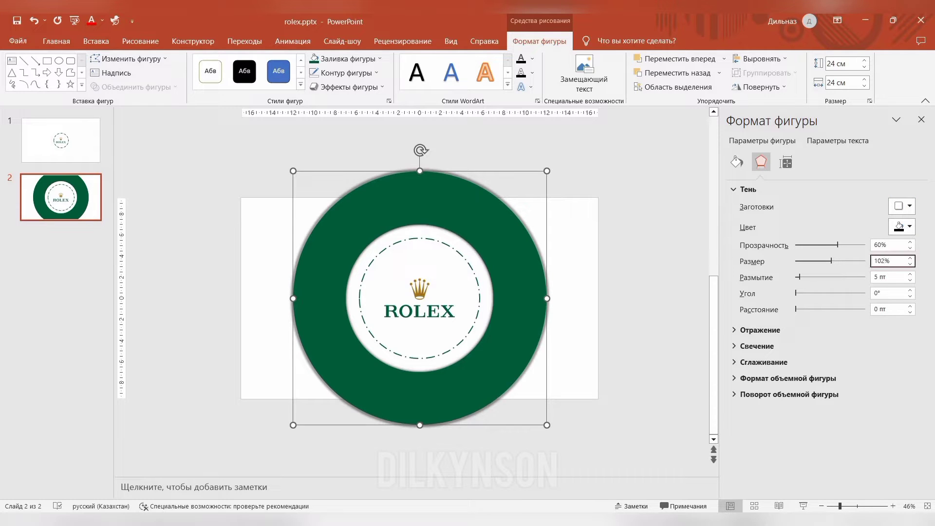
pyautogui.press('Down')
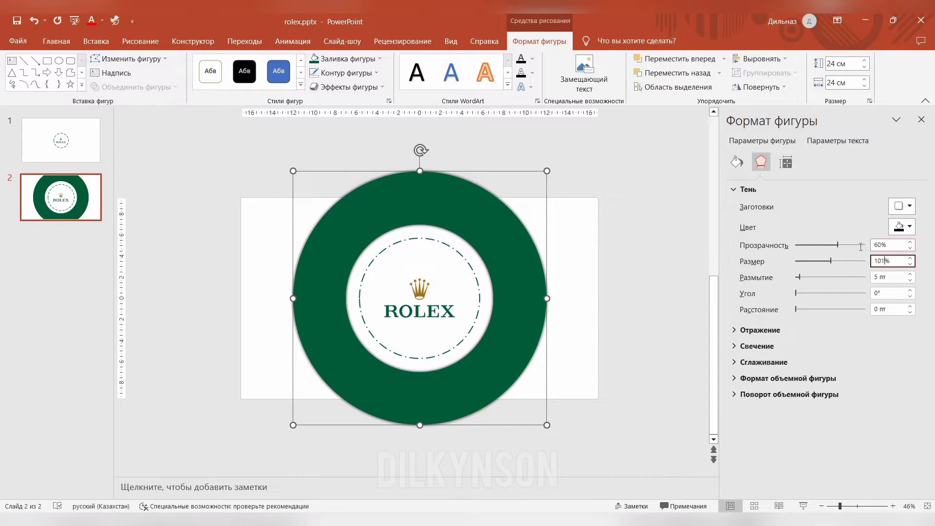
# Set the shadow transparency to 95% and give the ring a path-type gradient fill.
pyautogui.write('95')
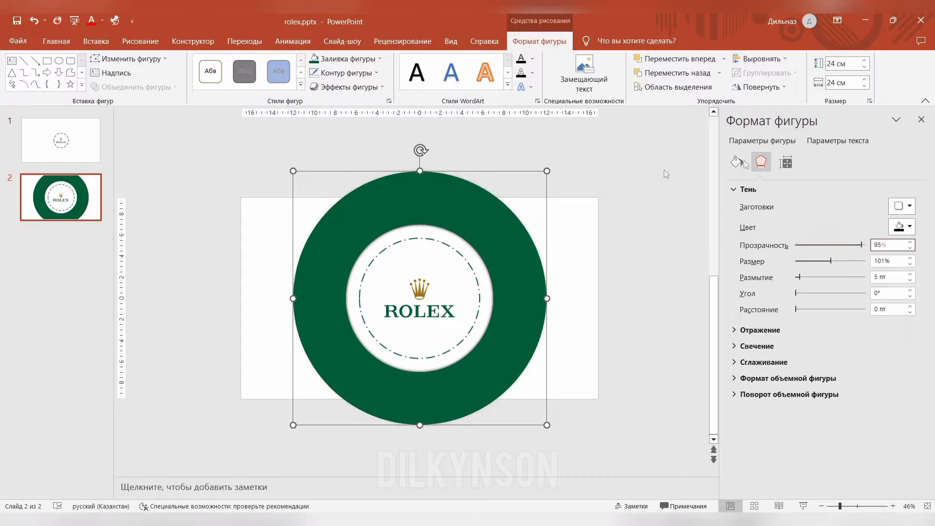
pyautogui.click(736, 163)
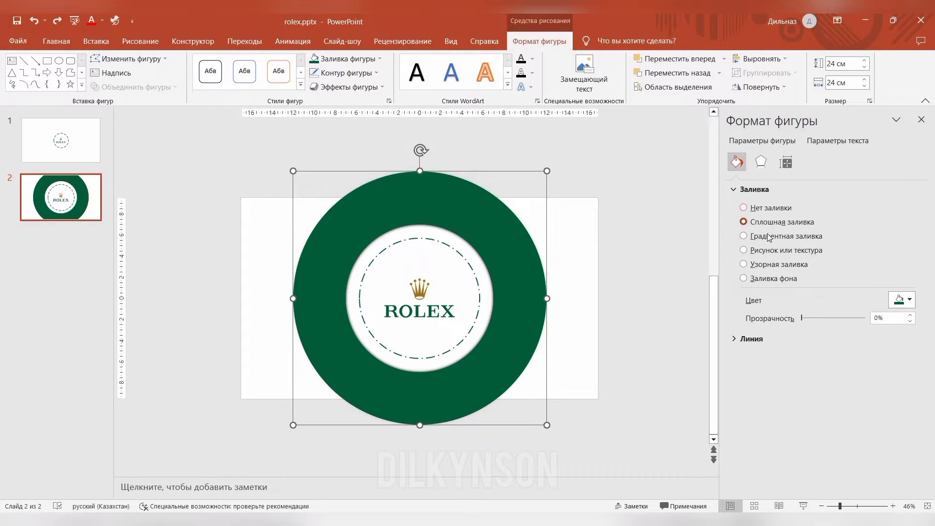
pyautogui.click(744, 237)
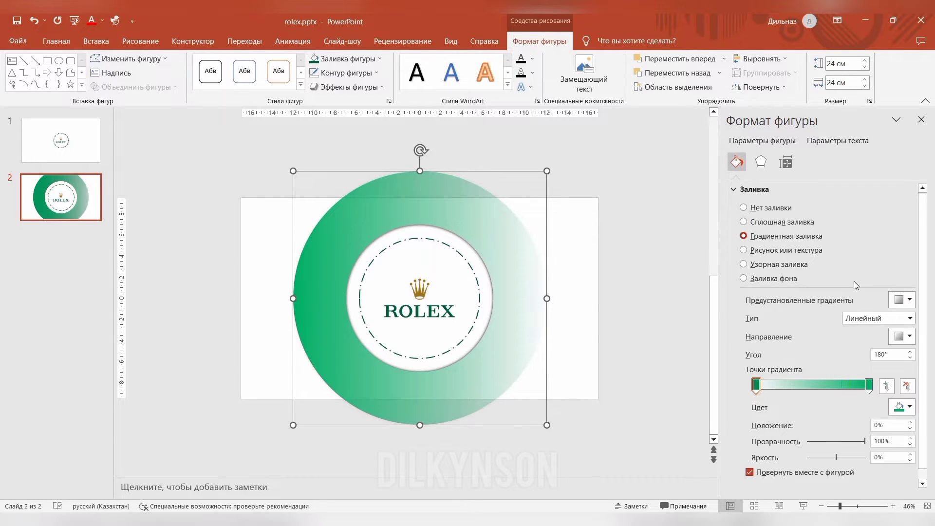
pyautogui.click(904, 321)
pyautogui.click(885, 364)
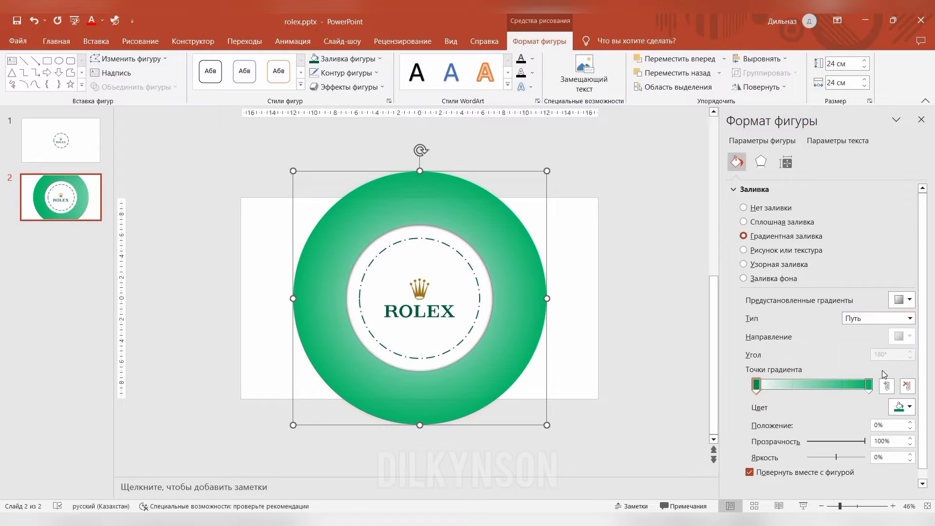
# Set both the right and left gradient stops to dark green.
pyautogui.click(869, 384)
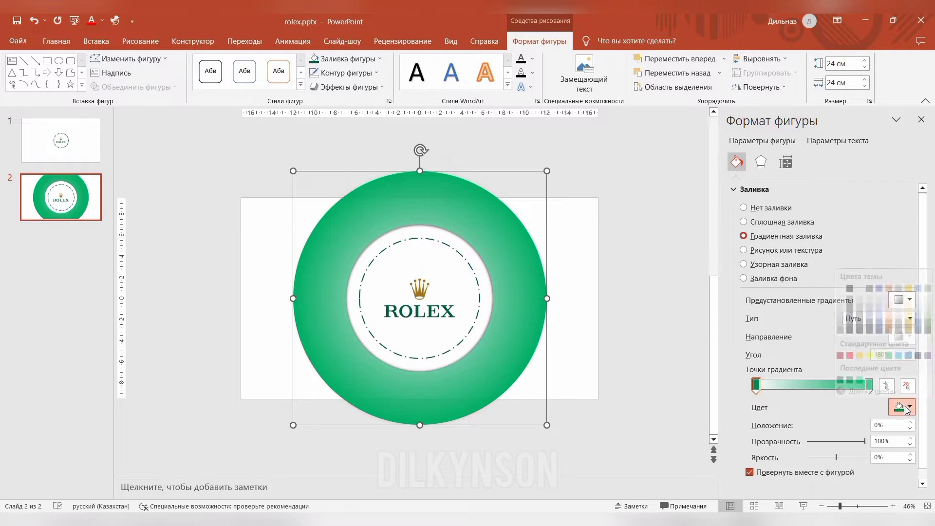
pyautogui.click(907, 407)
pyautogui.click(842, 373)
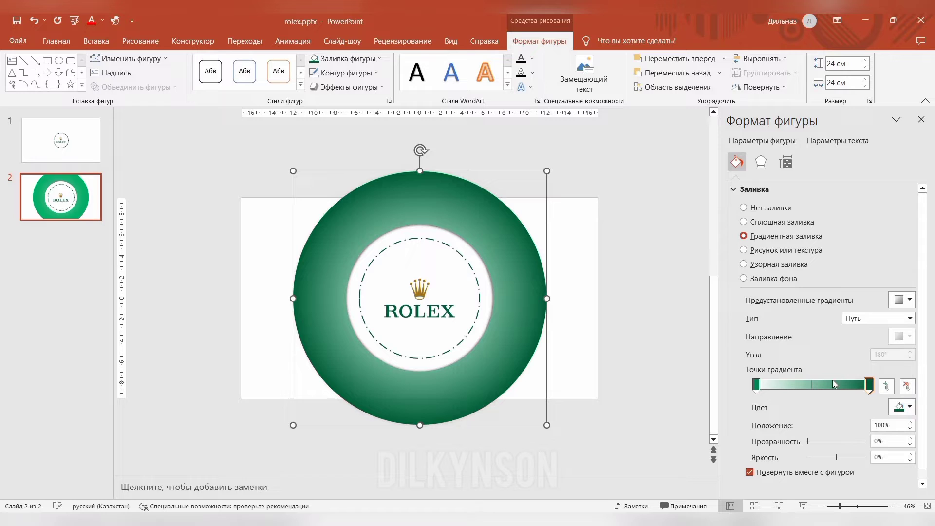
pyautogui.click(756, 385)
pyautogui.click(909, 407)
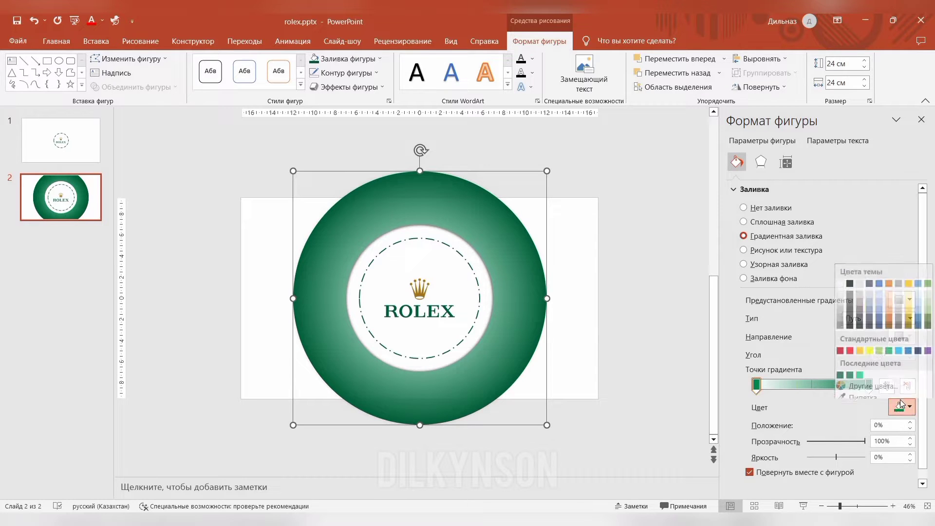
pyautogui.click(851, 370)
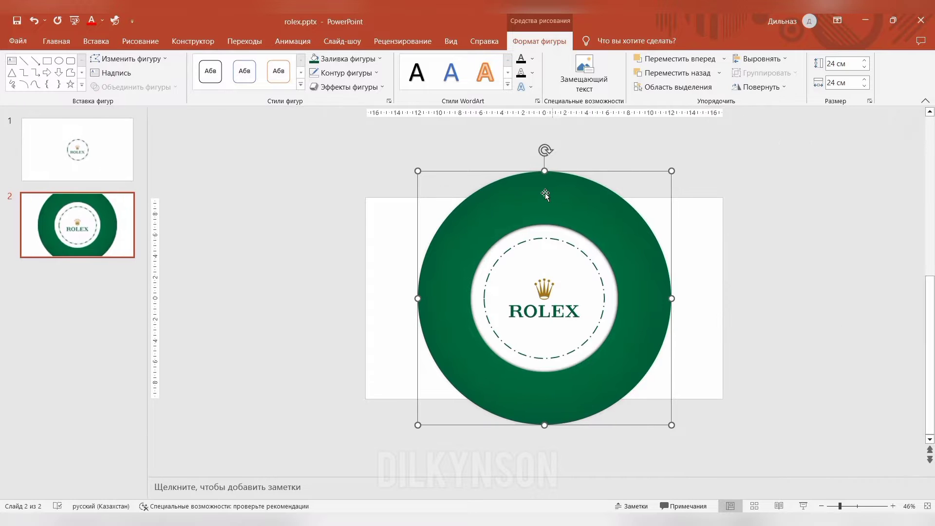
# Place a copy of the green circle to the right and size it to 34 cm.
pyautogui.moveTo(545, 193); pyautogui.dragTo(701, 193)
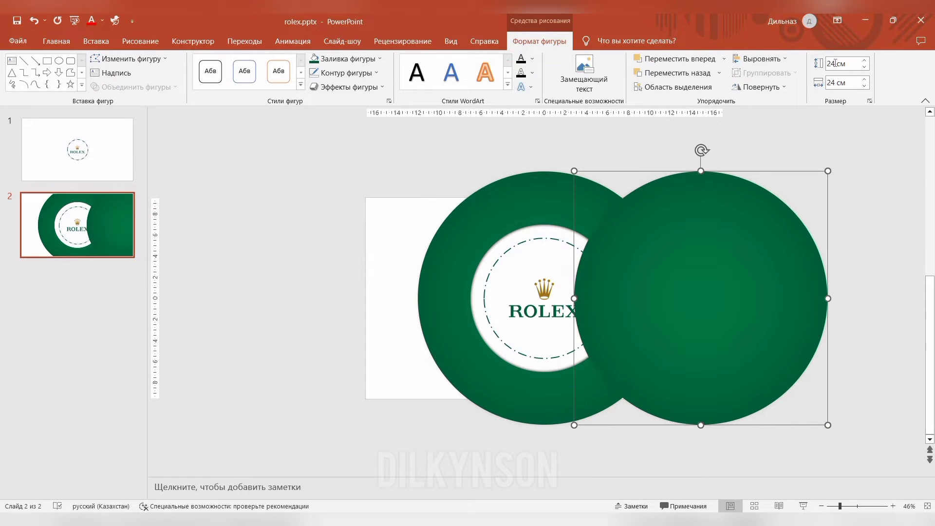
pyautogui.click(847, 63)
pyautogui.write('34')
pyautogui.press('Tab')
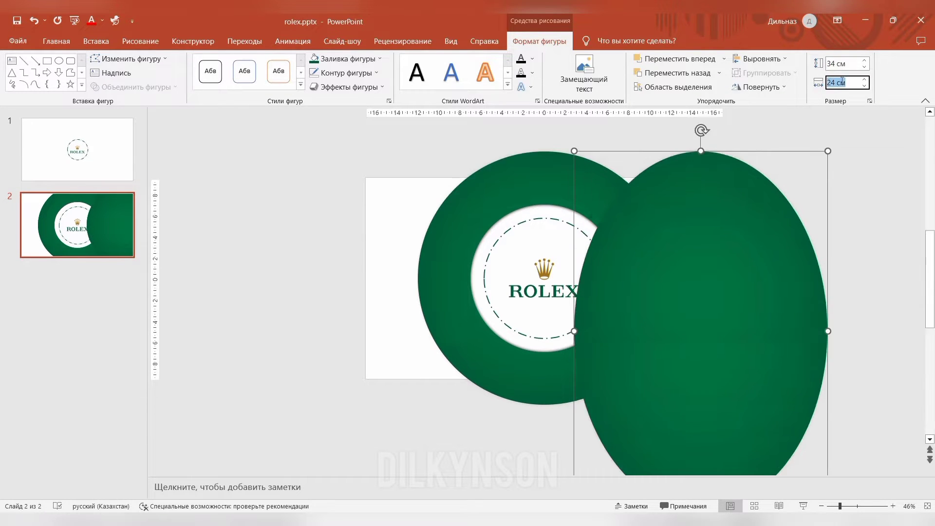
pyautogui.write('34')
pyautogui.press('Return')
# Give the 34 cm circle a solid, brighter green fill.
pyautogui.click(780, 219)
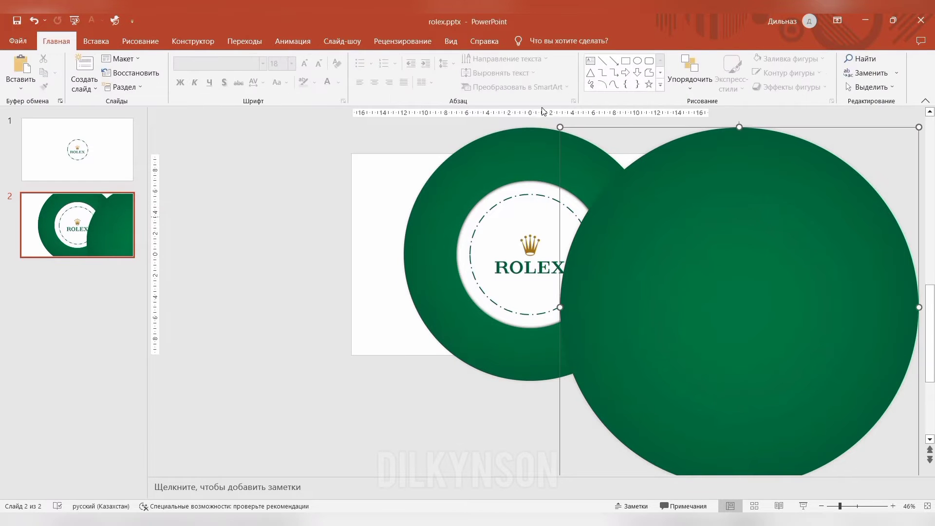
pyautogui.rightClick(659, 171)
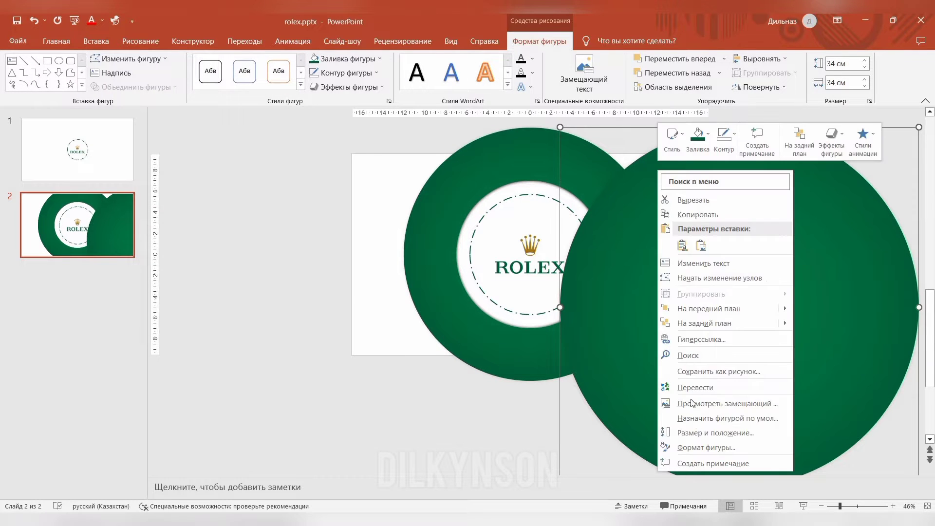
pyautogui.click(696, 447)
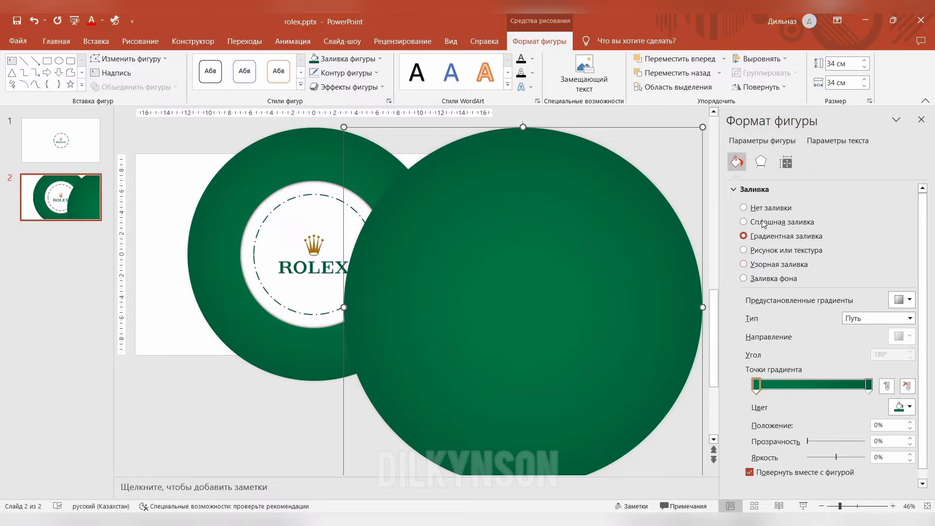
pyautogui.click(744, 222)
pyautogui.click(909, 301)
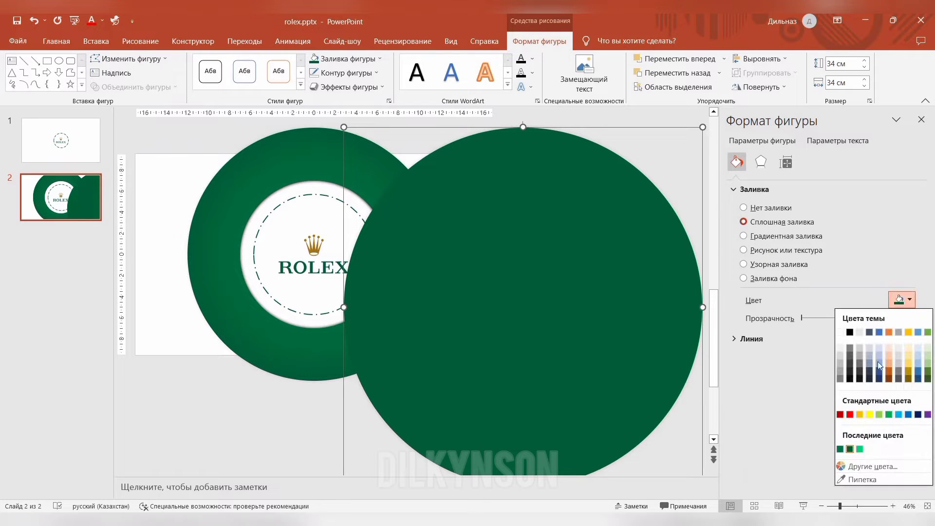
pyautogui.click(842, 449)
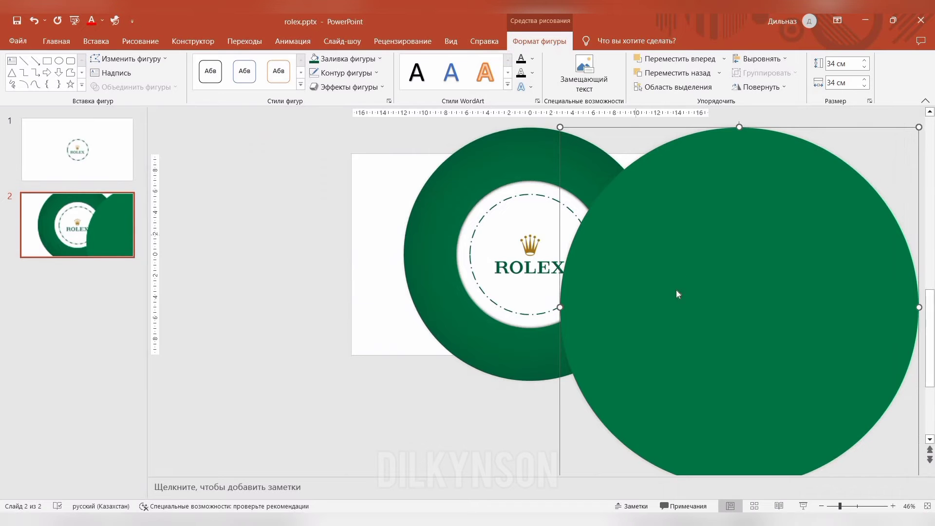
# Send the 34 cm circle behind the Rolex ring and centre it horizontally and vertically.
pyautogui.rightClick(634, 293)
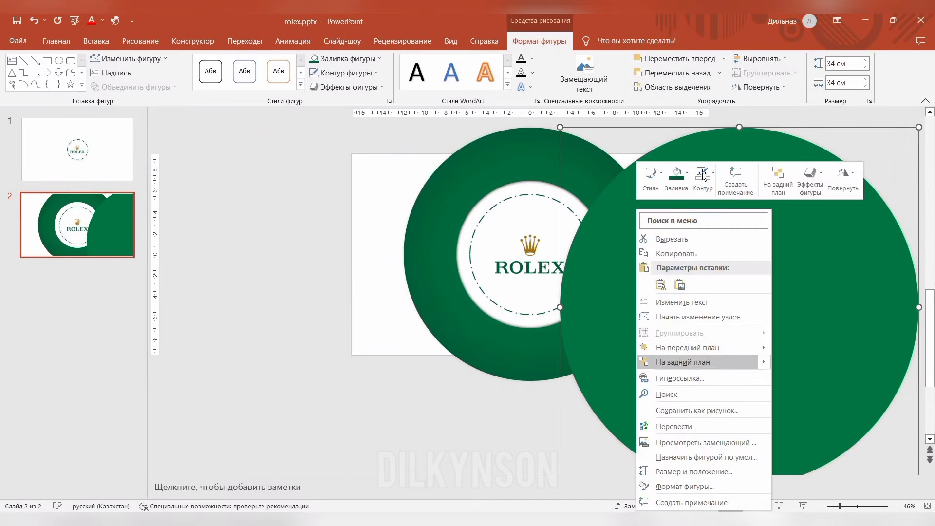
pyautogui.click(677, 361)
pyautogui.click(760, 58)
pyautogui.click(785, 89)
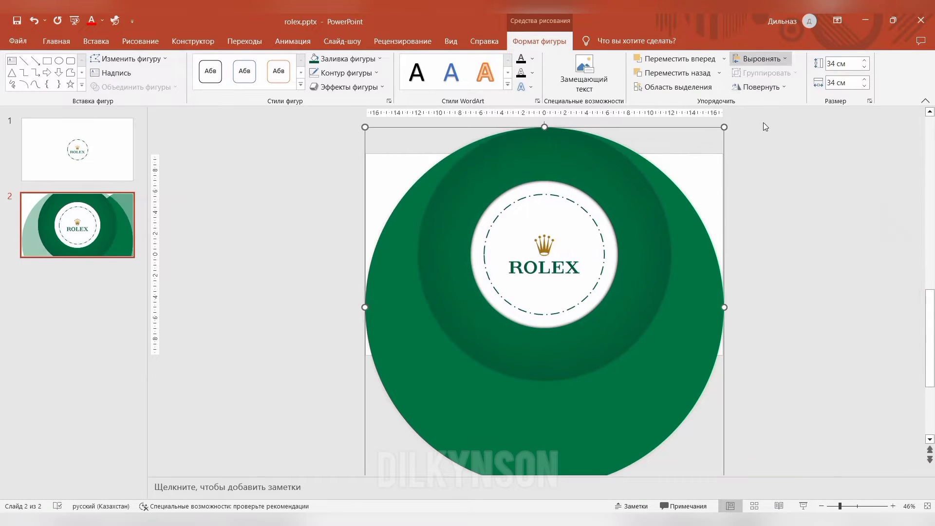
pyautogui.click(761, 59)
pyautogui.click(774, 133)
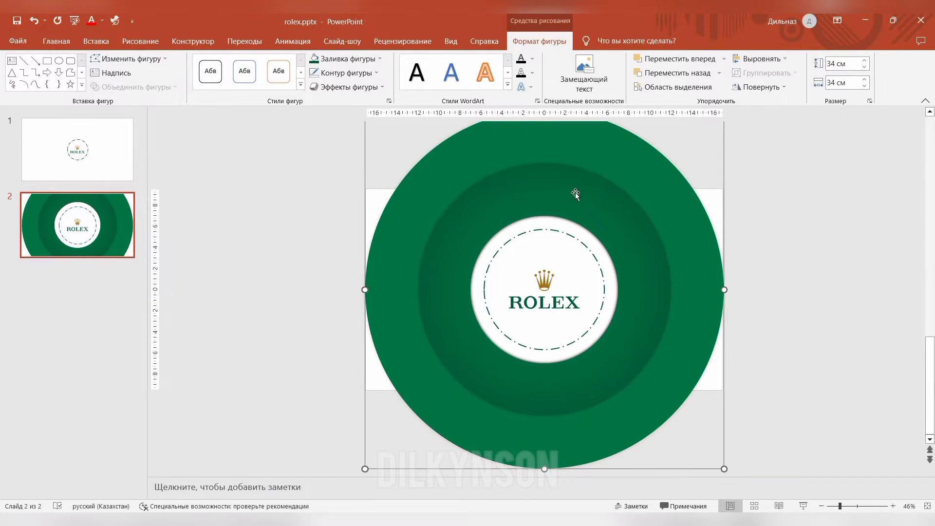
# Move the dark-green circle aside and resize it to 44 cm.
pyautogui.click(518, 184)
pyautogui.moveTo(616, 182); pyautogui.dragTo(808, 182)
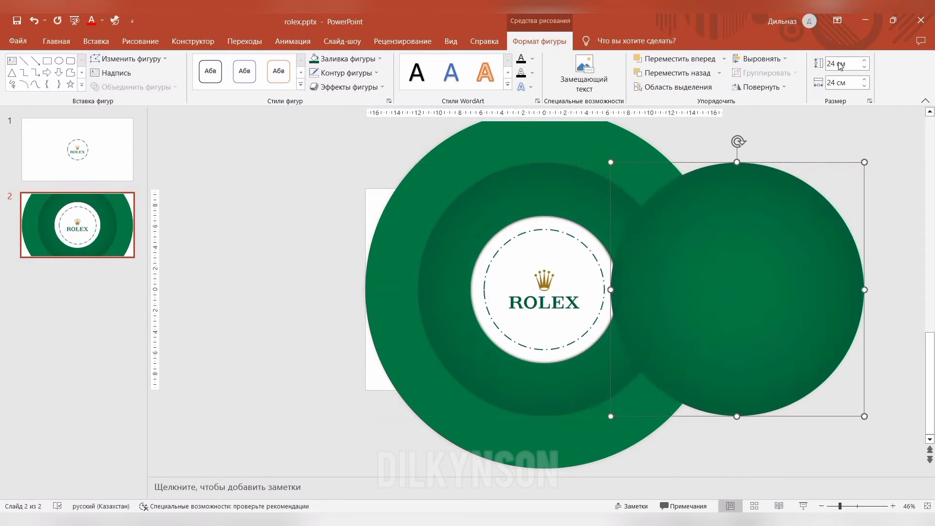
pyautogui.click(839, 64)
pyautogui.press('Tab')
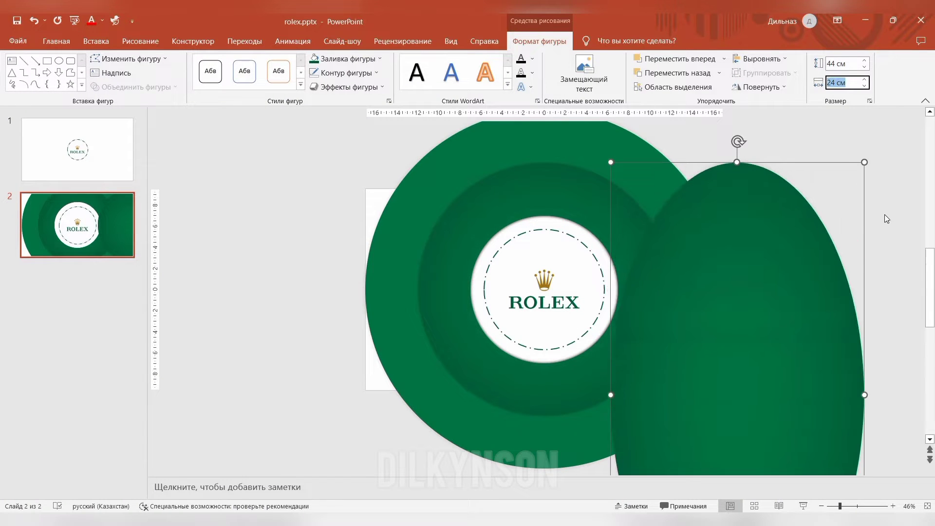
pyautogui.write('44')
pyautogui.press('Return')
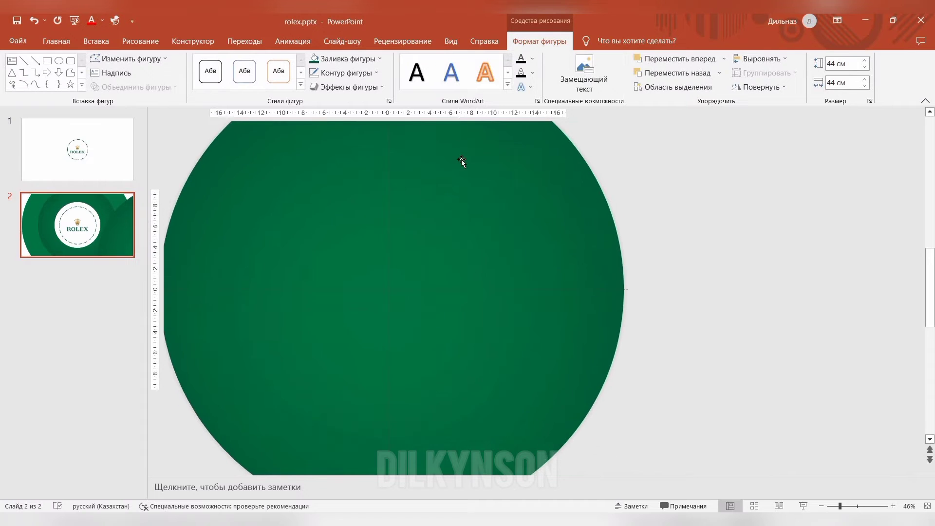
# Centre the 44 cm circle horizontally and vertically and send it to the very back.
pyautogui.click(761, 58)
pyautogui.click(785, 89)
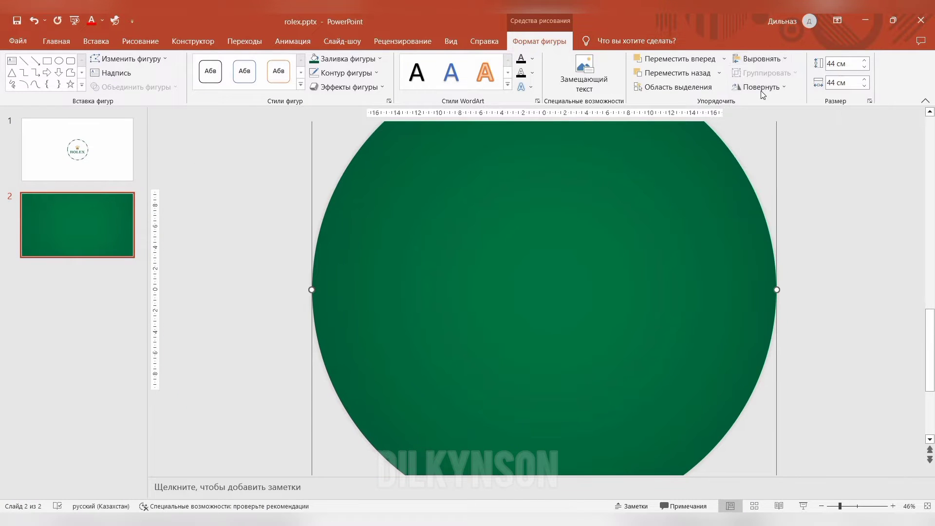
pyautogui.click(761, 59)
pyautogui.click(643, 146)
pyautogui.rightClick(667, 238)
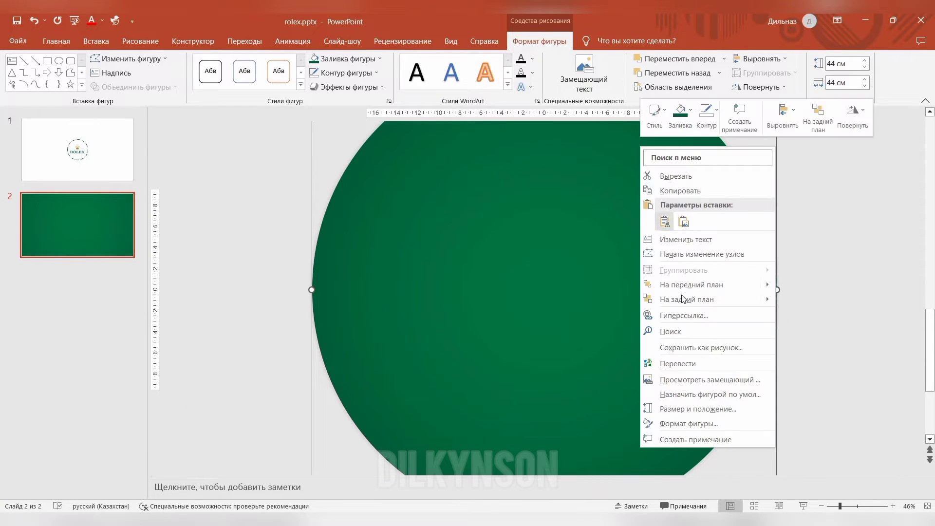
pyautogui.click(682, 298)
pyautogui.click(858, 196)
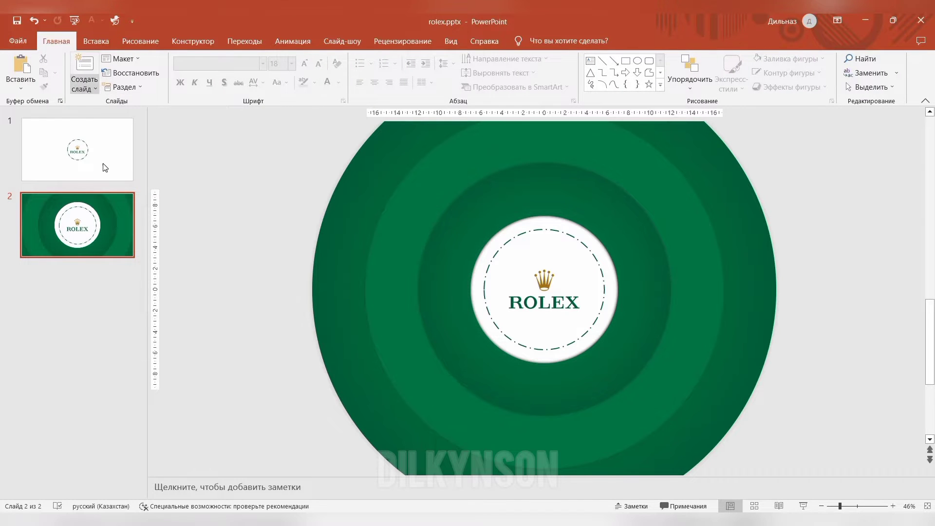
pyautogui.click(82, 89)
# Add a blank third slide, paste the watch video, and preview it.
pyautogui.click(109, 244)
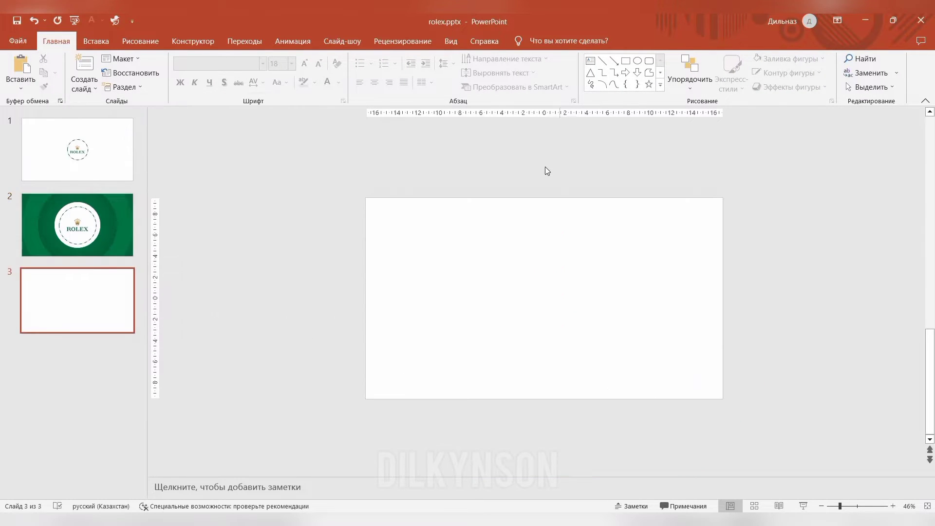
pyautogui.hotkey('ctrl', 'v')
pyautogui.click(386, 411)
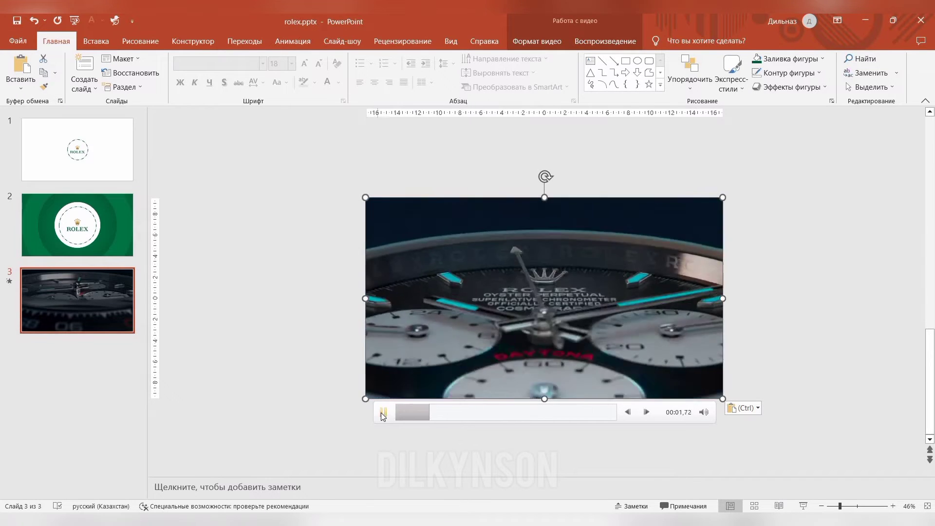
pyautogui.click(382, 413)
# Lower the video's brightness to -20% in Format Video.
pyautogui.rightClick(476, 255)
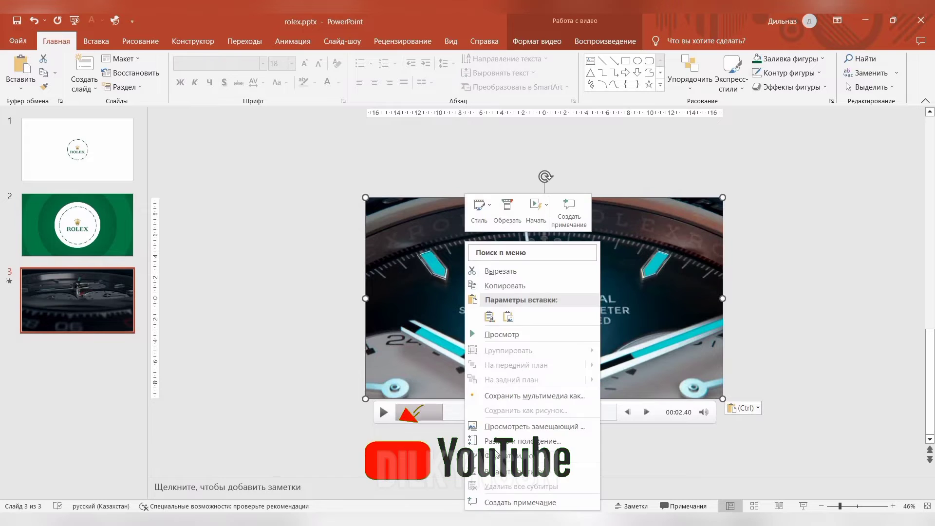
pyautogui.click(497, 487)
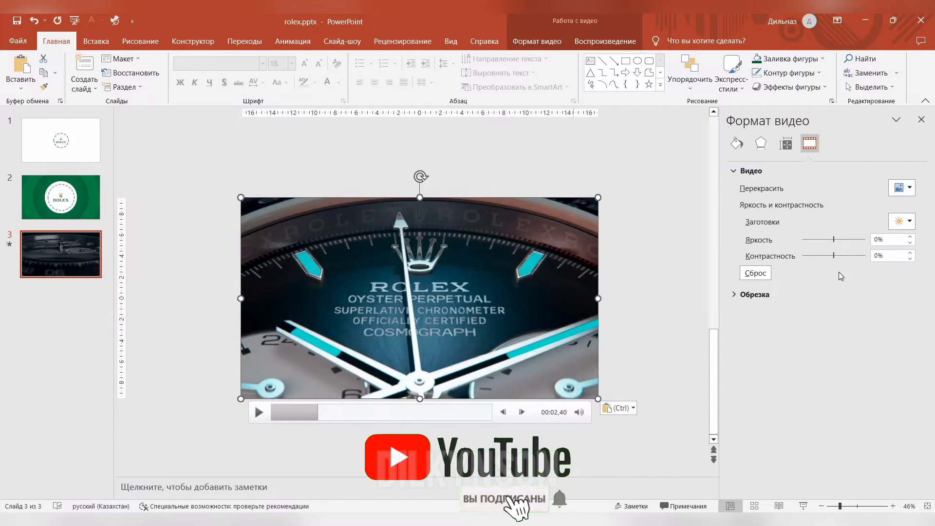
pyautogui.click(870, 240)
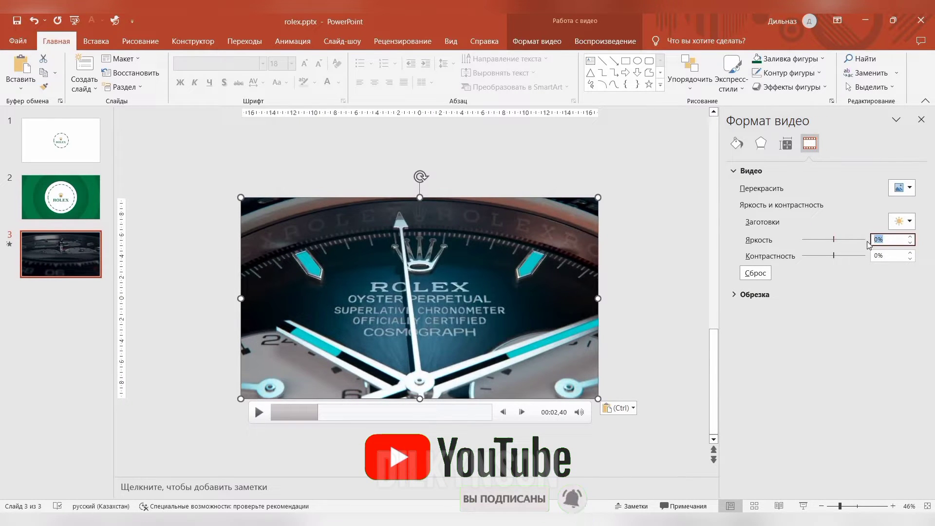
pyautogui.write('-20')
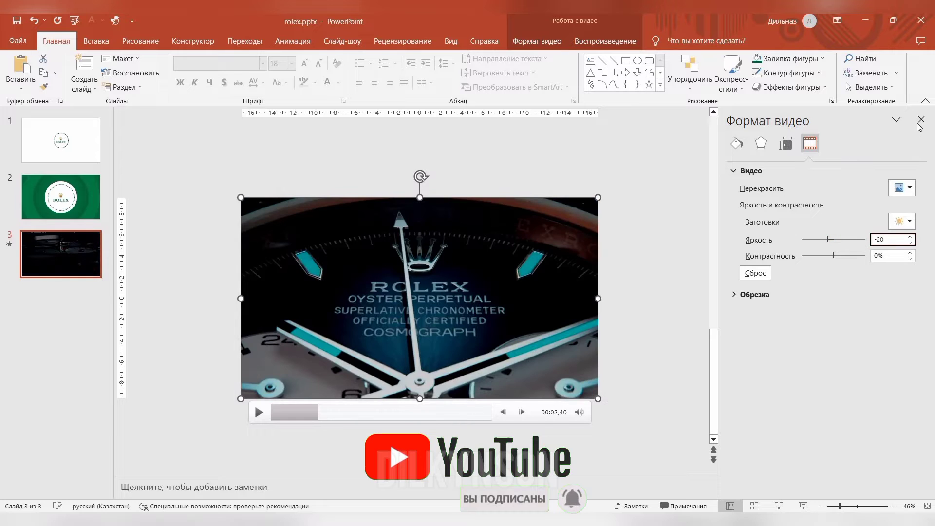
pyautogui.click(921, 119)
# Copy the ROLEX logo from slide 2 and paste it onto slide 3.
pyautogui.click(64, 225)
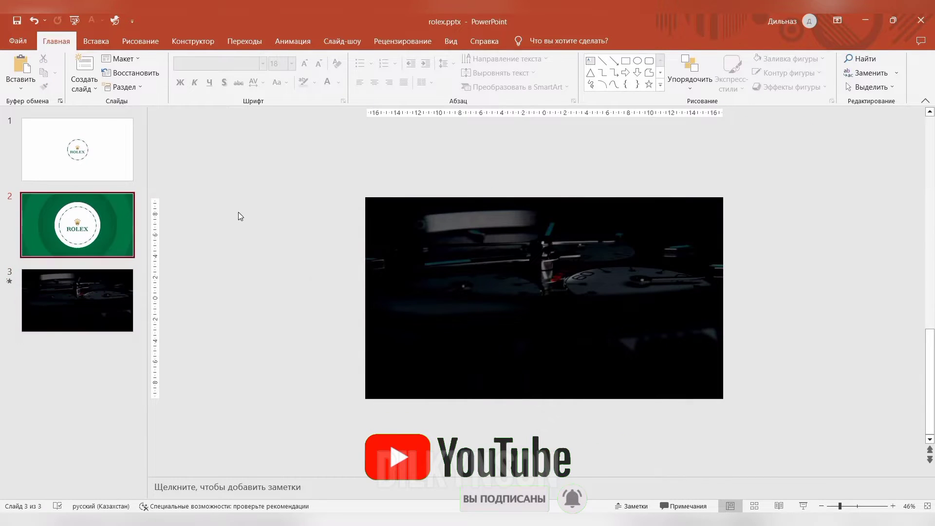
pyautogui.click(561, 312)
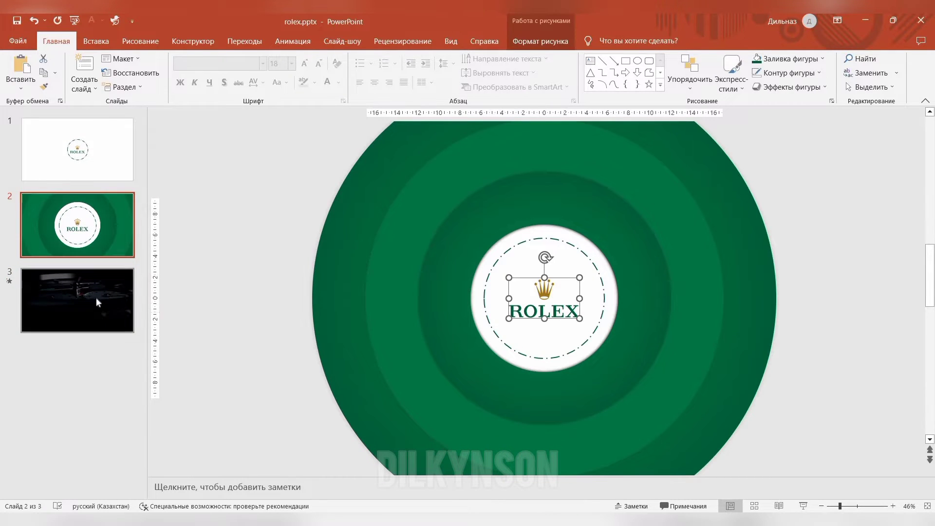
pyautogui.click(96, 297)
pyautogui.hotkey('ctrl', 'v')
# Raise the pasted logo's brightness to 100% so it turns white, then shrink it.
pyautogui.rightClick(535, 295)
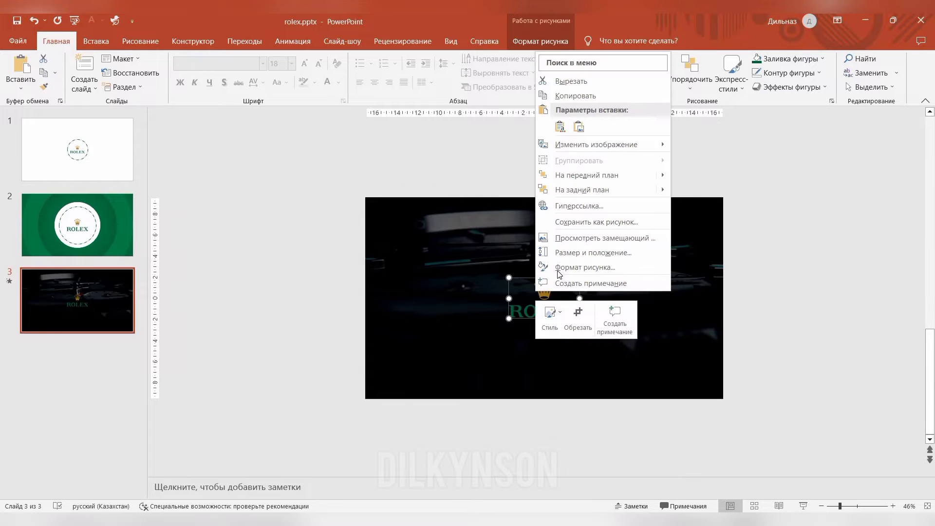
pyautogui.click(559, 268)
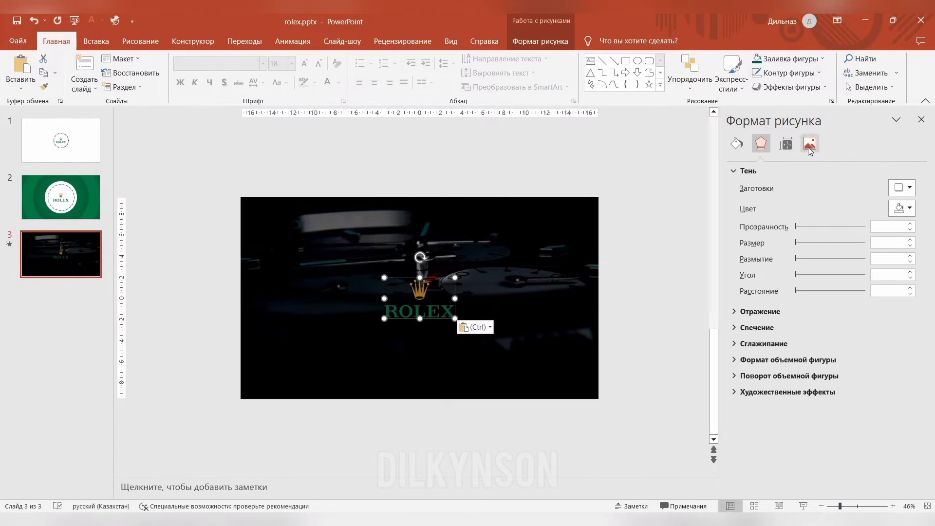
pyautogui.click(809, 144)
pyautogui.click(806, 170)
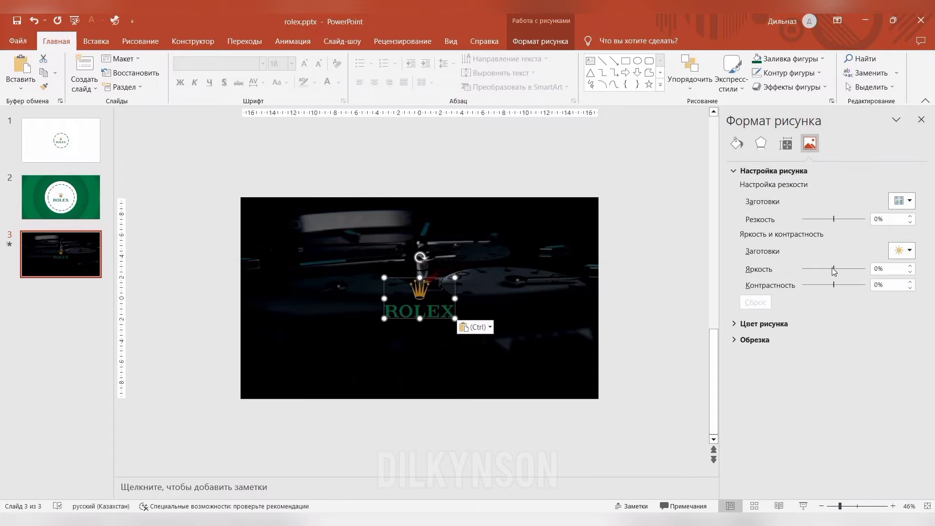
pyautogui.moveTo(850, 274); pyautogui.dragTo(875, 274)
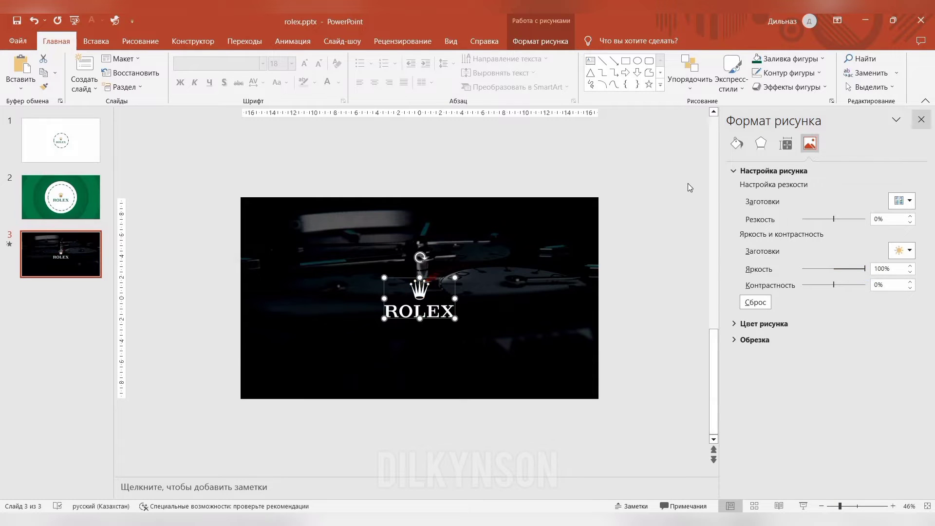
pyautogui.click(921, 119)
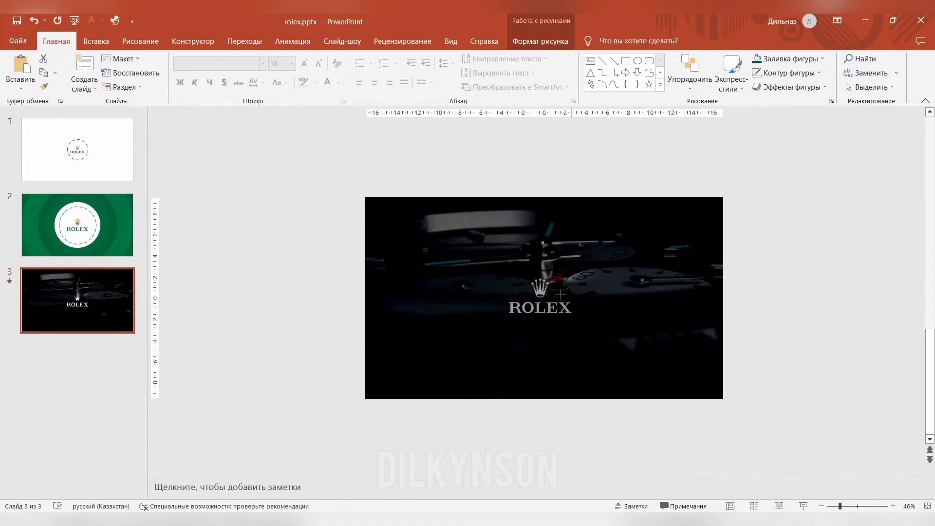
pyautogui.moveTo(561, 294); pyautogui.dragTo(545, 218)
# Move the white logo to the top of slide 3 and add a 'КЛАССИКА' text box at the left edge.
pyautogui.click(792, 217)
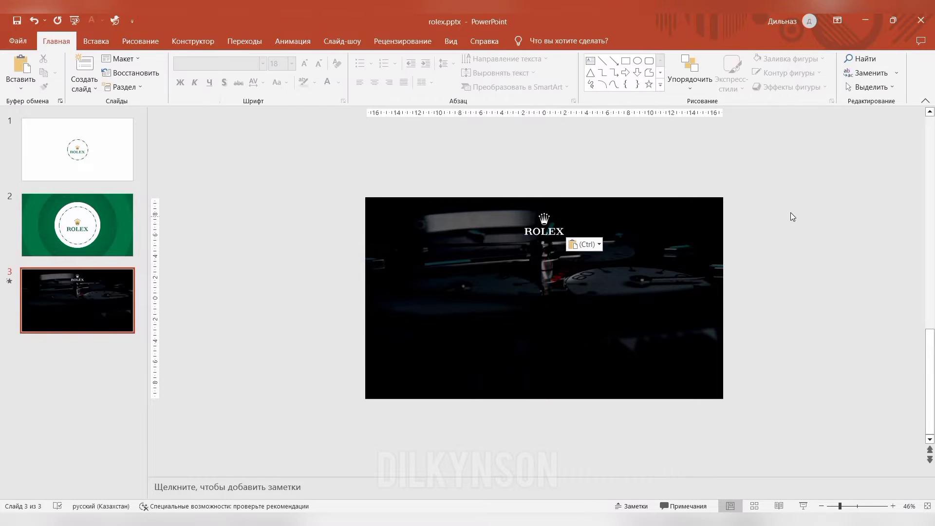
pyautogui.click(330, 277)
pyautogui.write('КЛАССИКА')
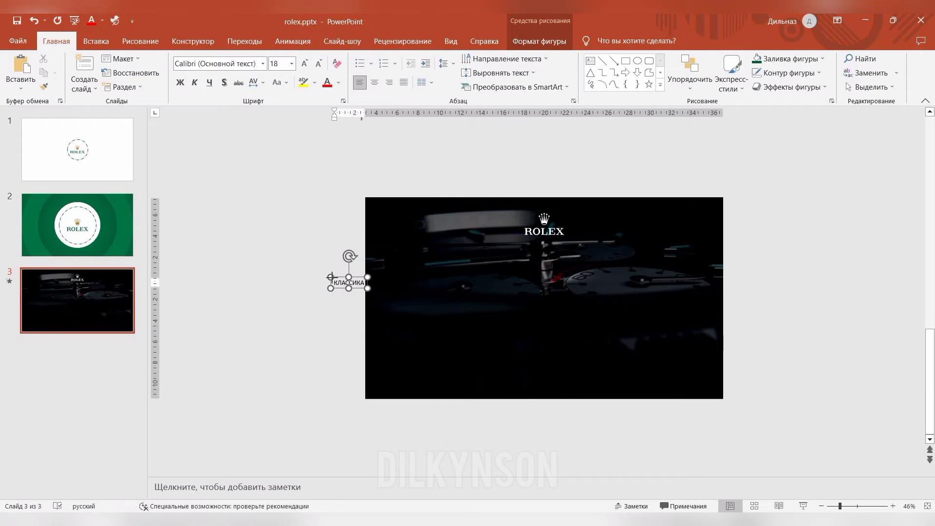
pyautogui.click(332, 279)
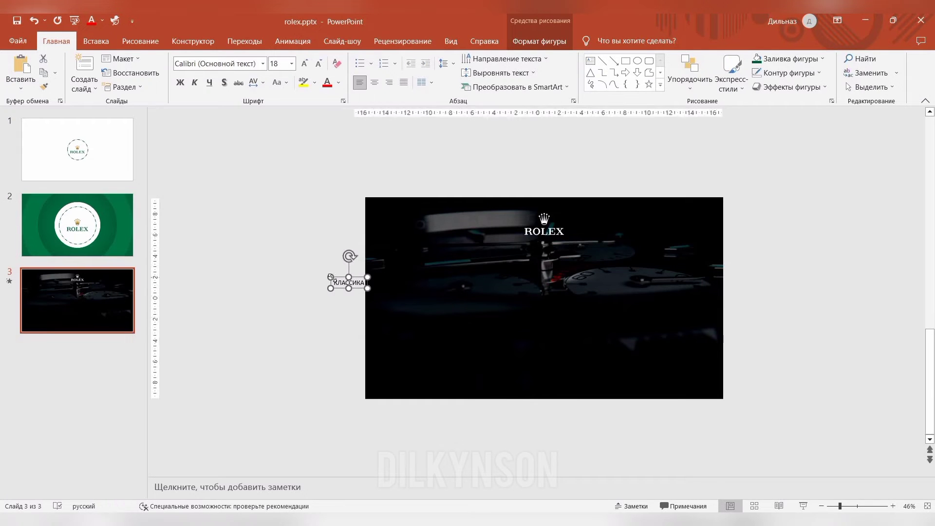
pyautogui.click(263, 63)
pyautogui.scroll(-10, 344, 356)
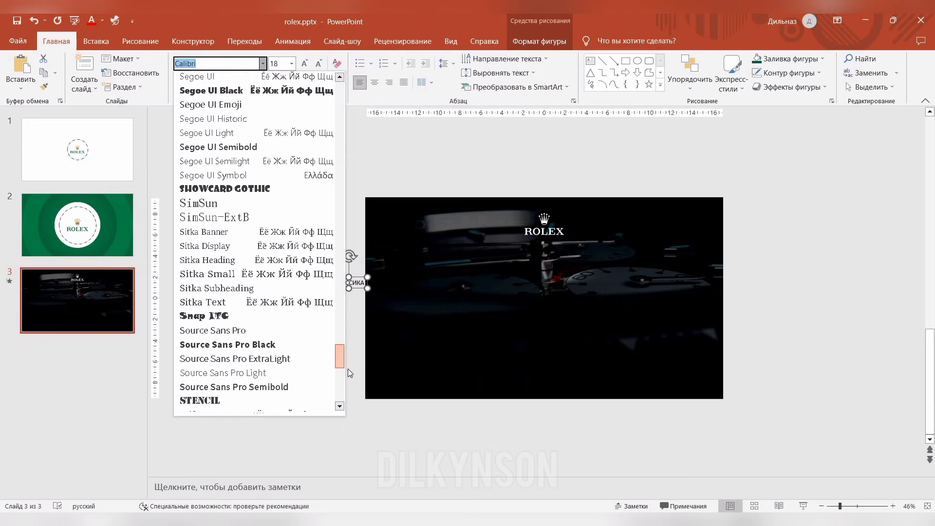
# Format 'КЛАССИКА' in TT Norms Bold, 96 pt, bright green.
pyautogui.scroll(-3, 348, 370)
pyautogui.scroll(-3, 350, 376)
pyautogui.click(253, 270)
pyautogui.write('96')
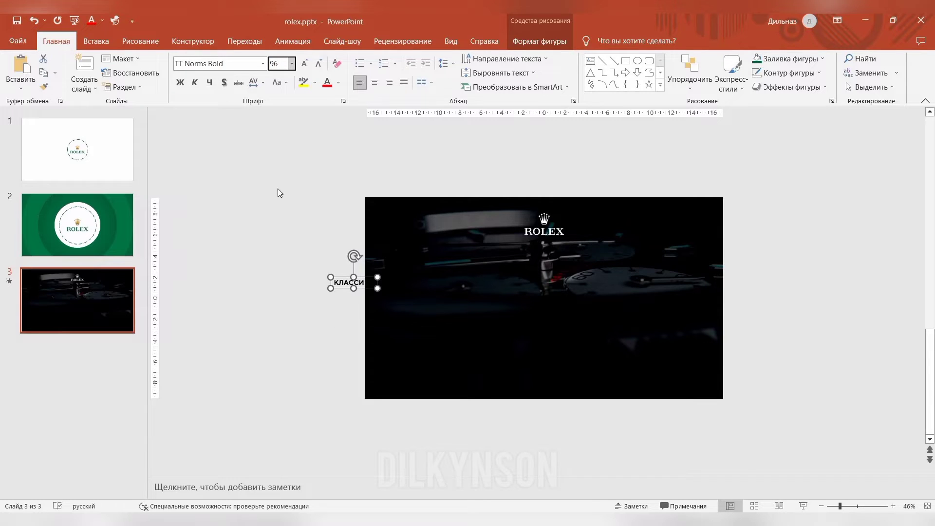
pyautogui.press('Return')
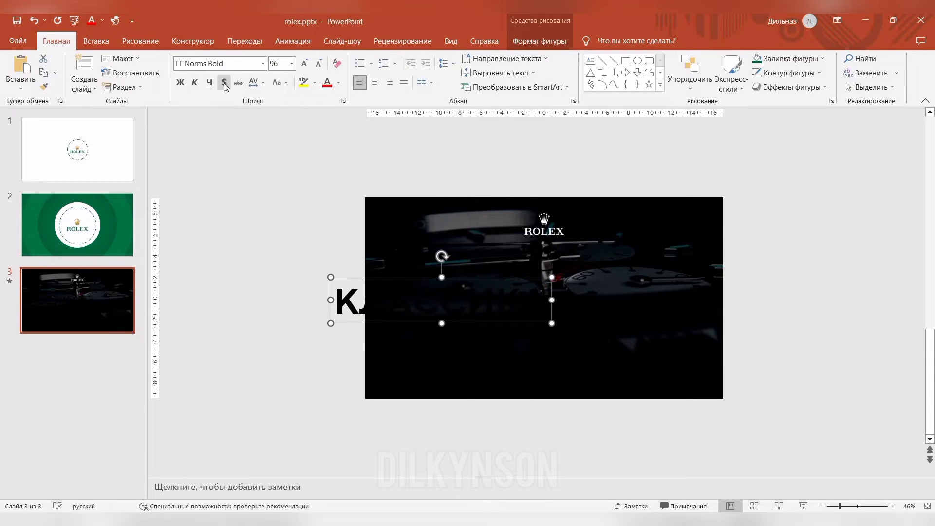
pyautogui.click(339, 82)
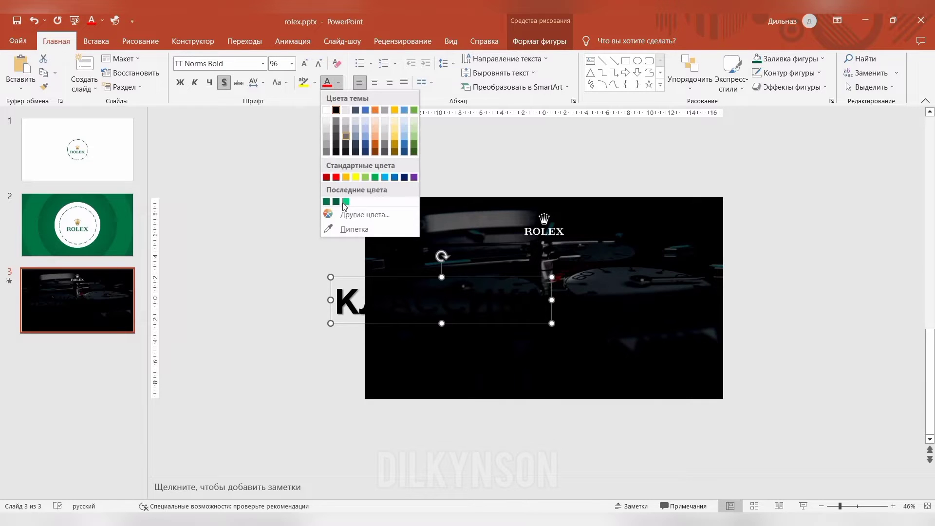
pyautogui.click(327, 203)
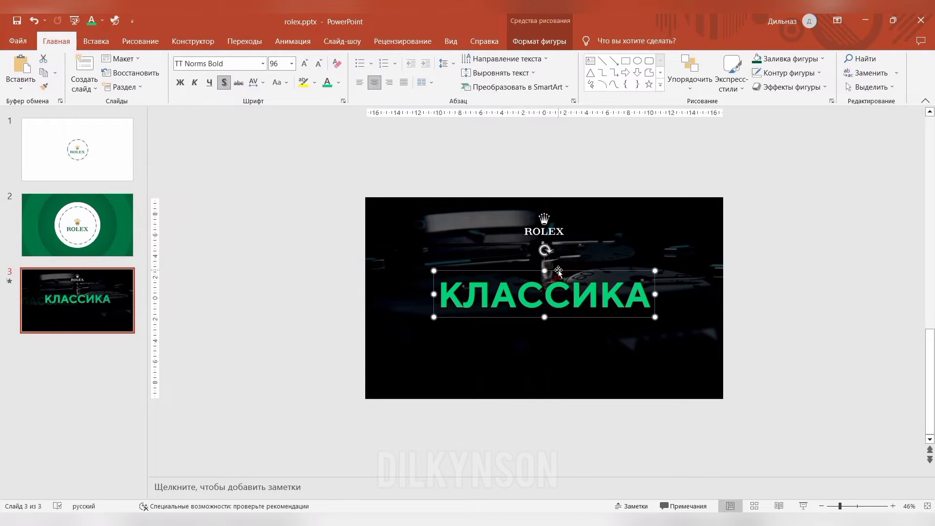
# Duplicate the КЛАССИКА box below it and change the copy's text to 'в каждом движении'.
pyautogui.keyDown('ctrl'); pyautogui.moveTo(564, 307); pyautogui.dragTo(564, 345); pyautogui.keyUp('ctrl')
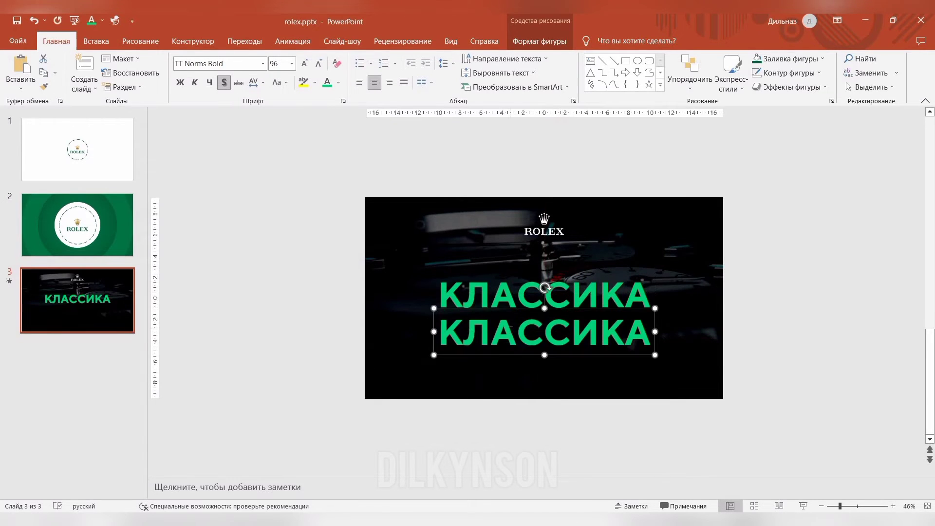
pyautogui.doubleClick(513, 331)
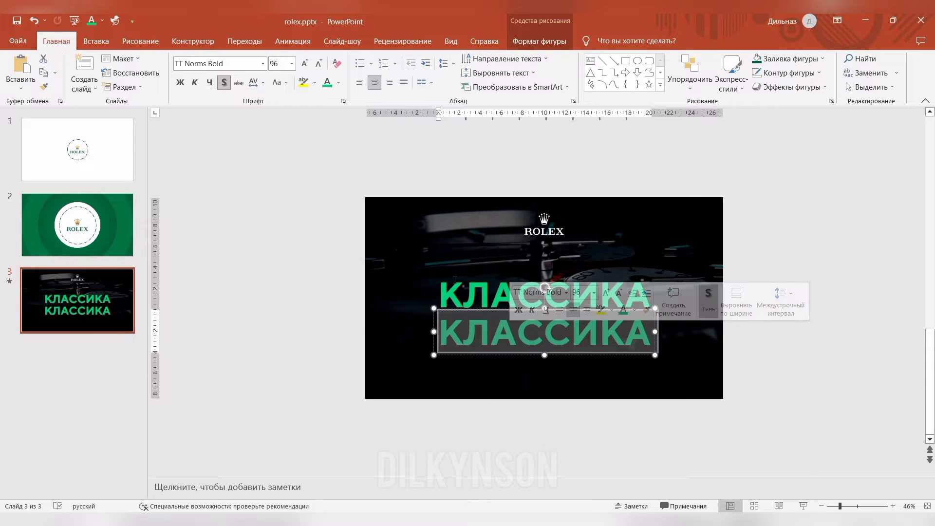
pyautogui.press('capslock')
pyautogui.write('В')
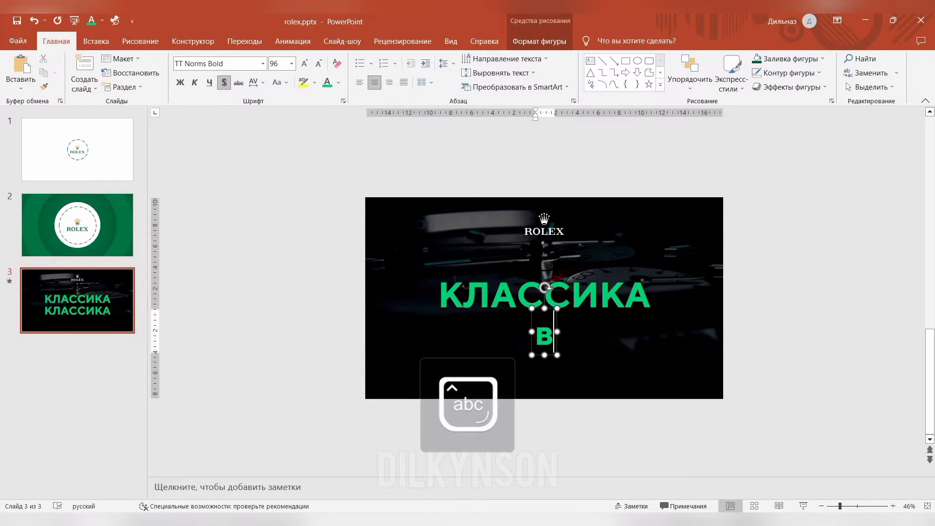
pyautogui.write(' каждо')
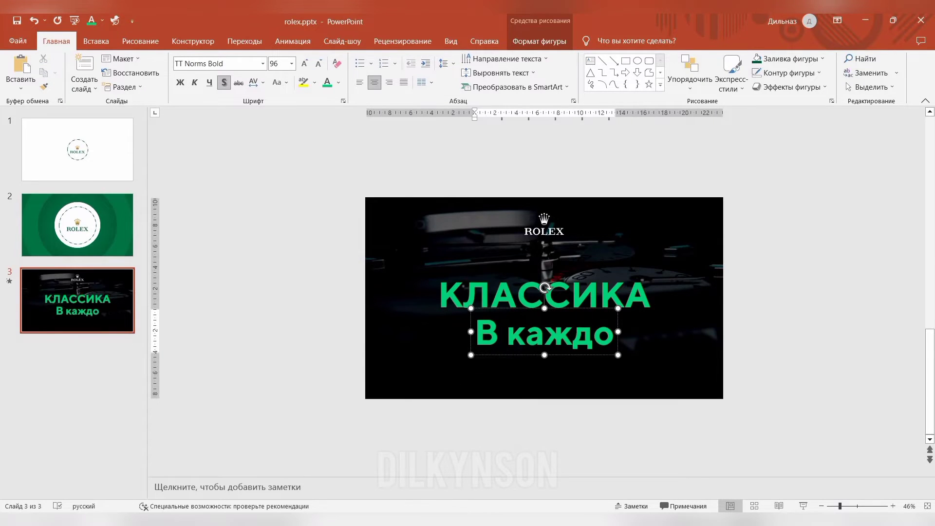
pyautogui.write('м движени')
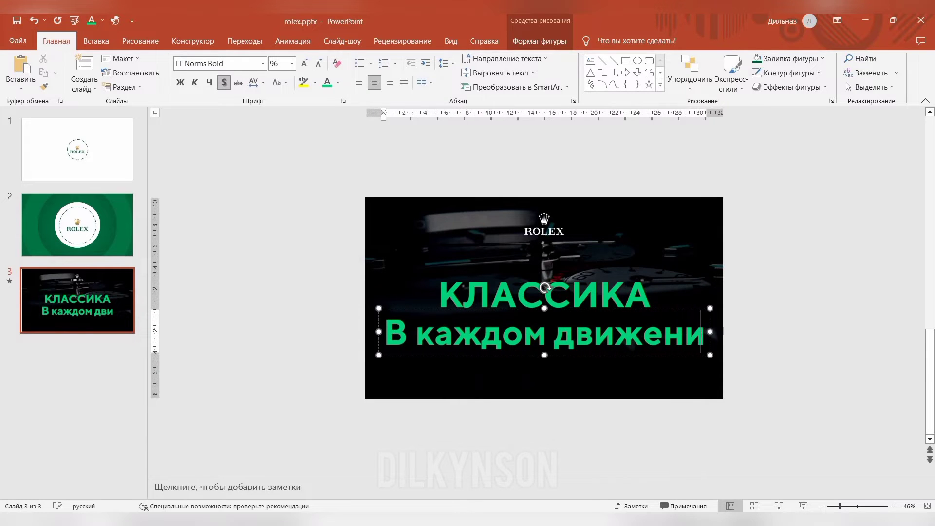
pyautogui.write('и')
pyautogui.moveTo(399, 335); pyautogui.dragTo(381, 335)
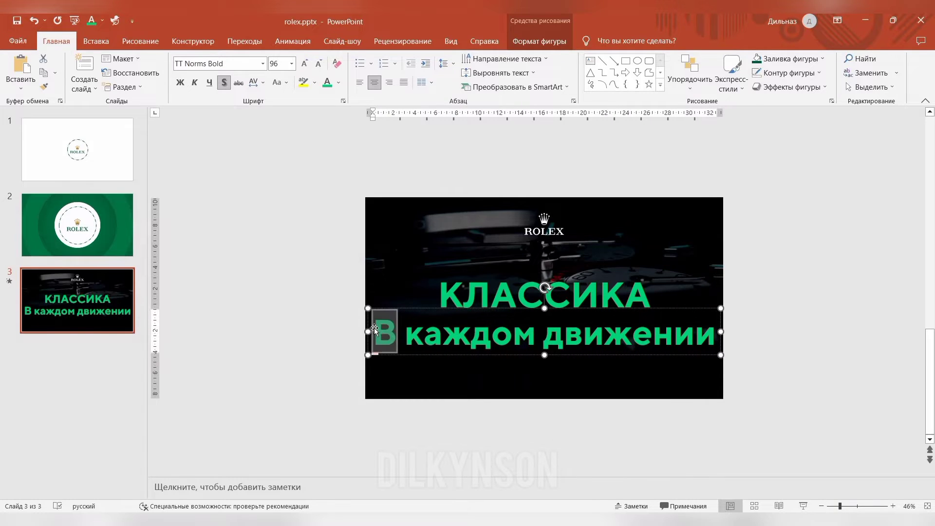
pyautogui.write('в')
pyautogui.press('Escape')
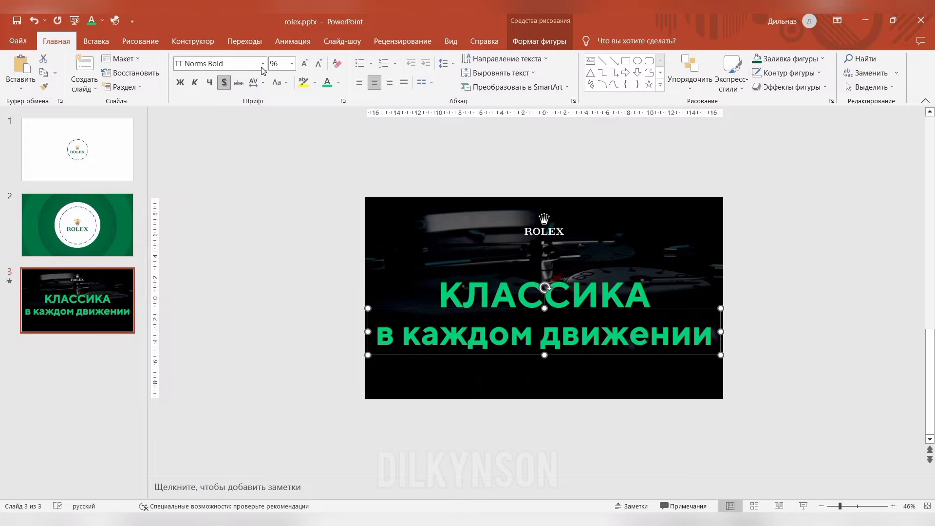
# Set the subtitle in white TT Norms Light, 32 pt, centred just below КЛАССИКА.
pyautogui.click(263, 68)
pyautogui.moveTo(339, 97); pyautogui.dragTo(339, 387)
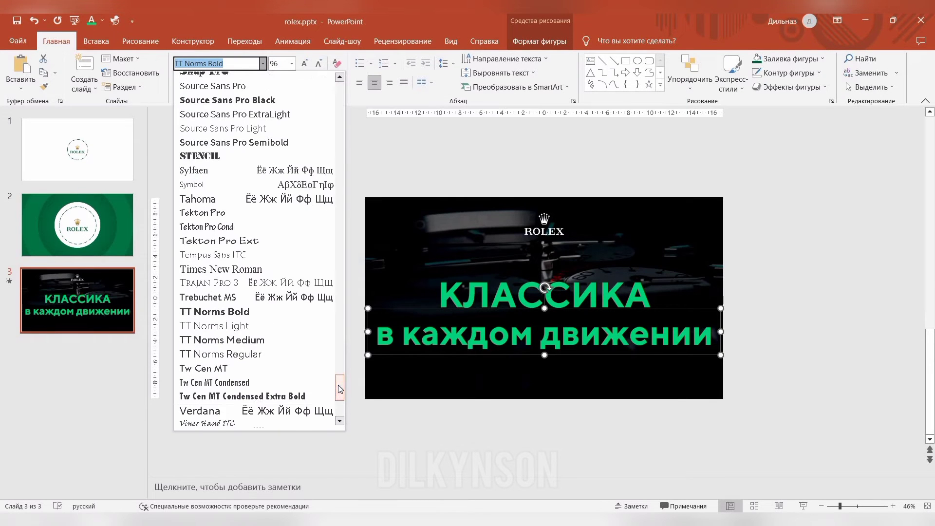
pyautogui.click(291, 330)
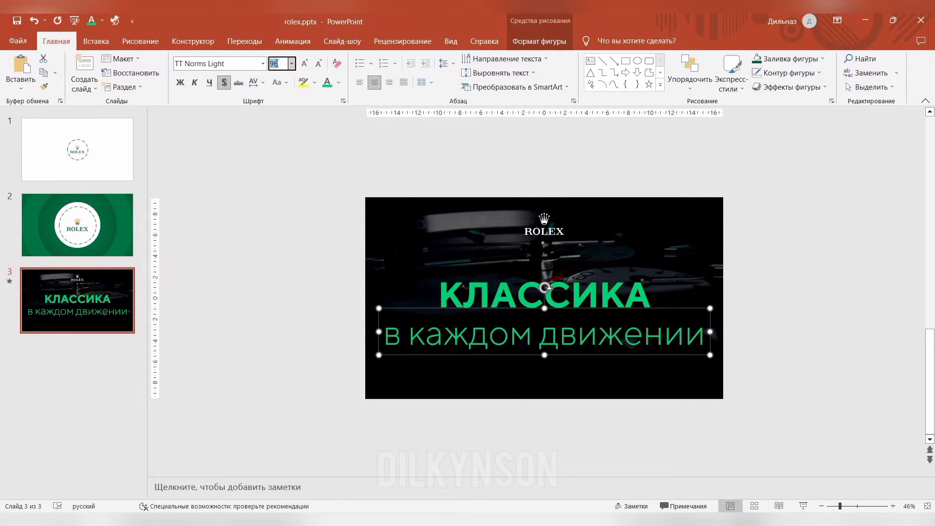
pyautogui.click(338, 82)
pyautogui.click(330, 112)
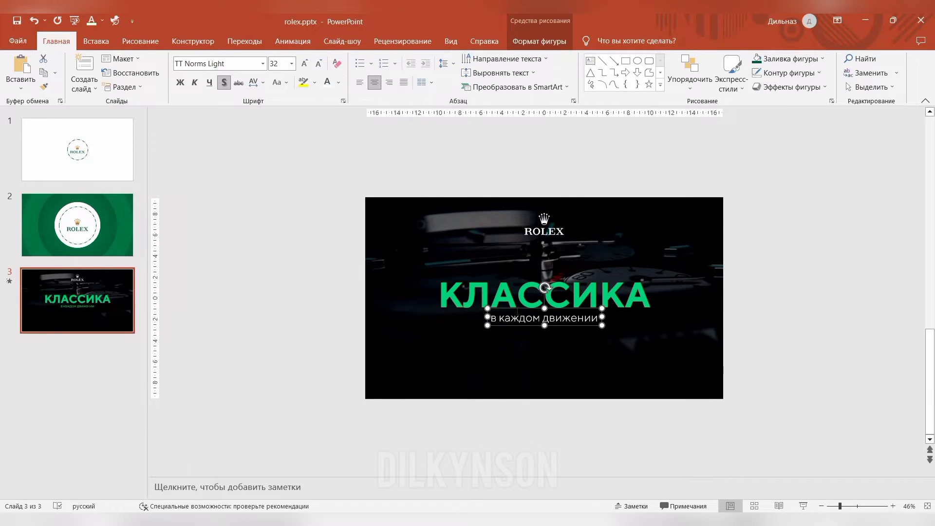
pyautogui.moveTo(552, 327); pyautogui.dragTo(551, 331)
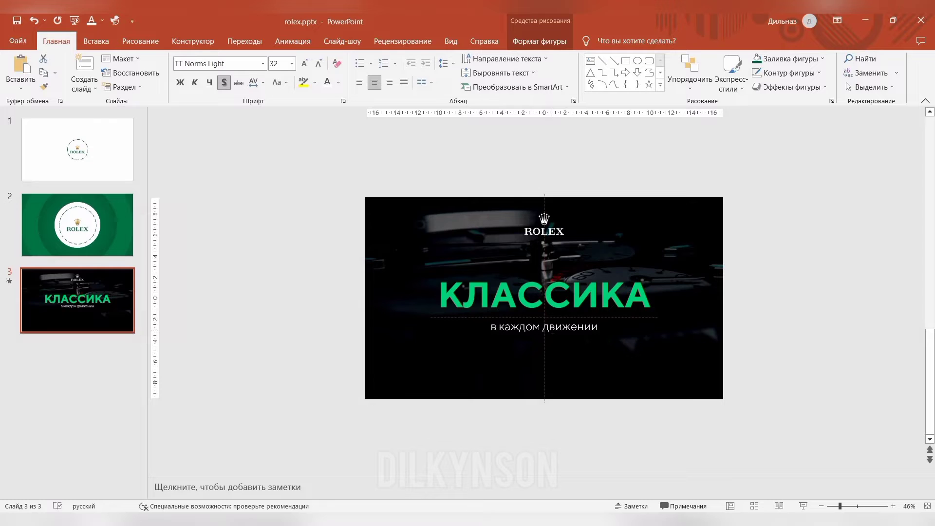
pyautogui.click(463, 297)
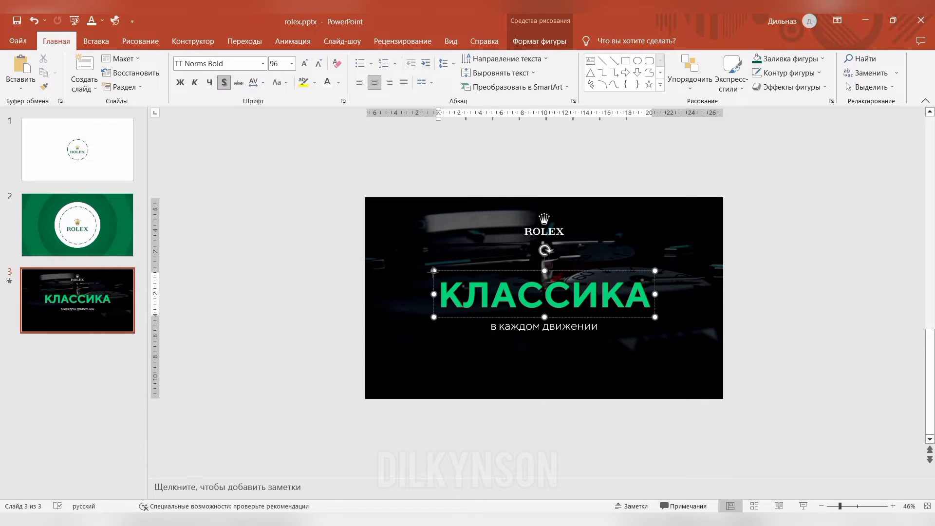
# Apply a Lines motion path to КЛАССИКА with the direction set to Left.
pyautogui.click(293, 42)
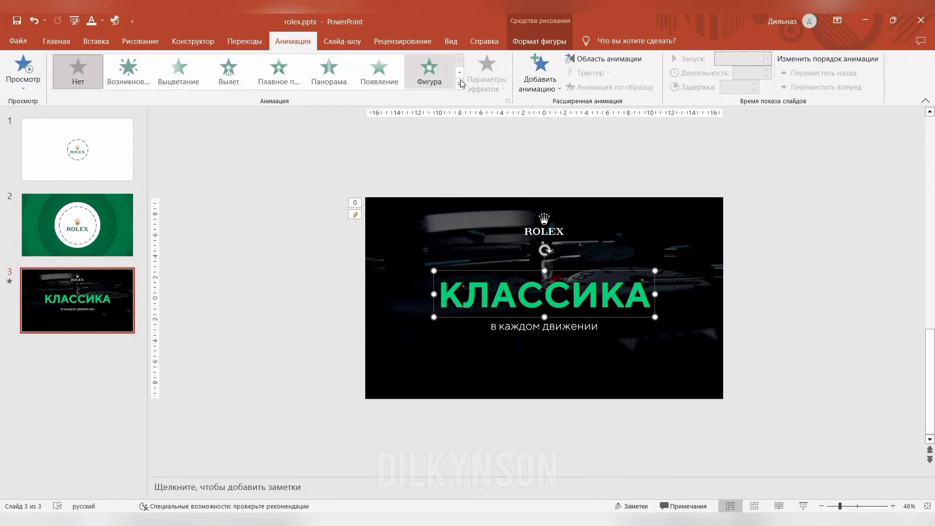
pyautogui.click(459, 84)
pyautogui.press('Escape')
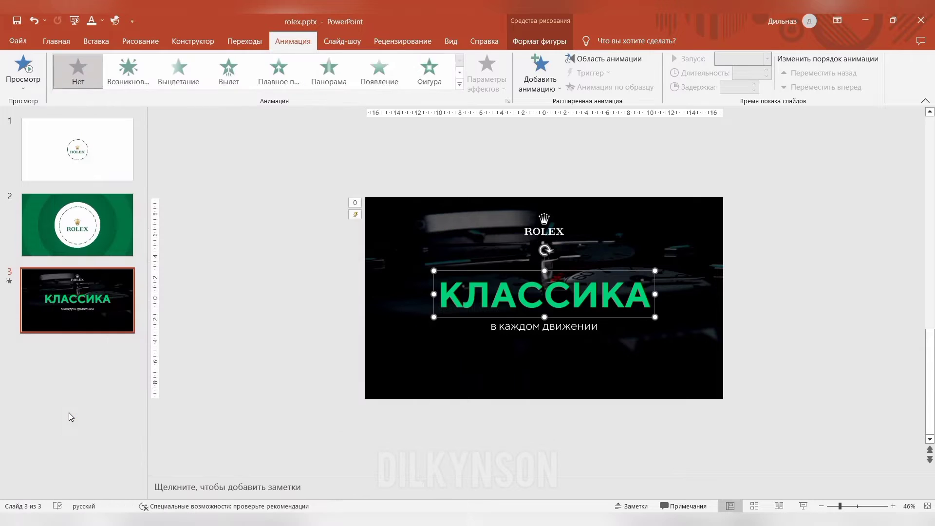
pyautogui.click(485, 85)
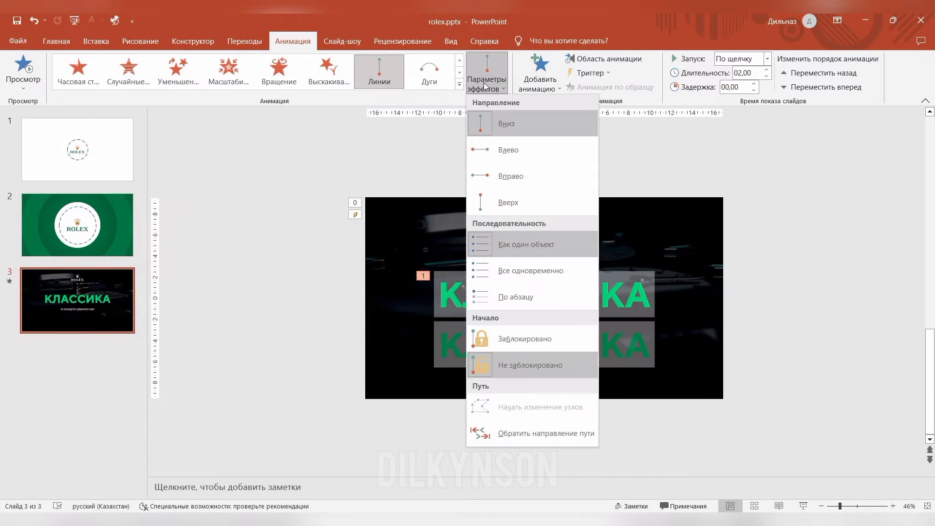
pyautogui.click(509, 146)
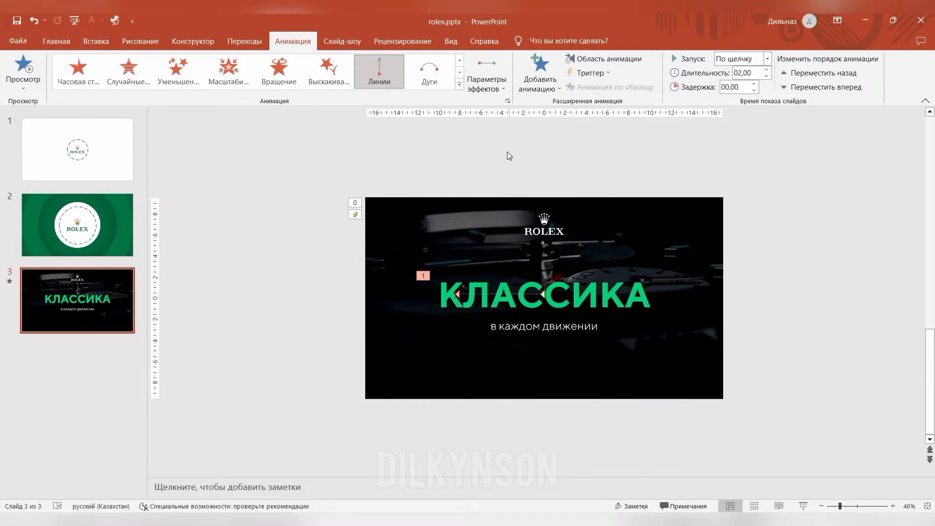
# Move КЛАССИКА off the slide's right edge and end its motion path at the slide centre.
pyautogui.click(570, 295)
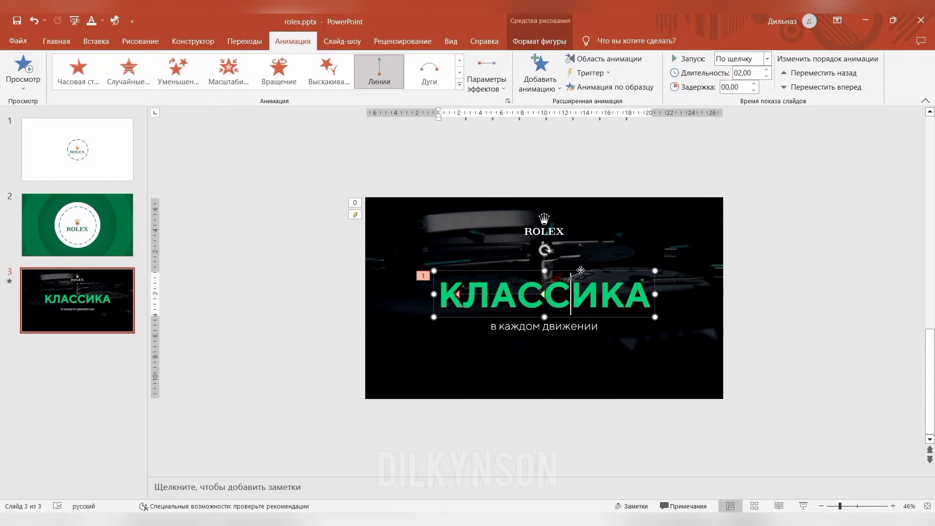
pyautogui.moveTo(581, 270); pyautogui.dragTo(861, 260)
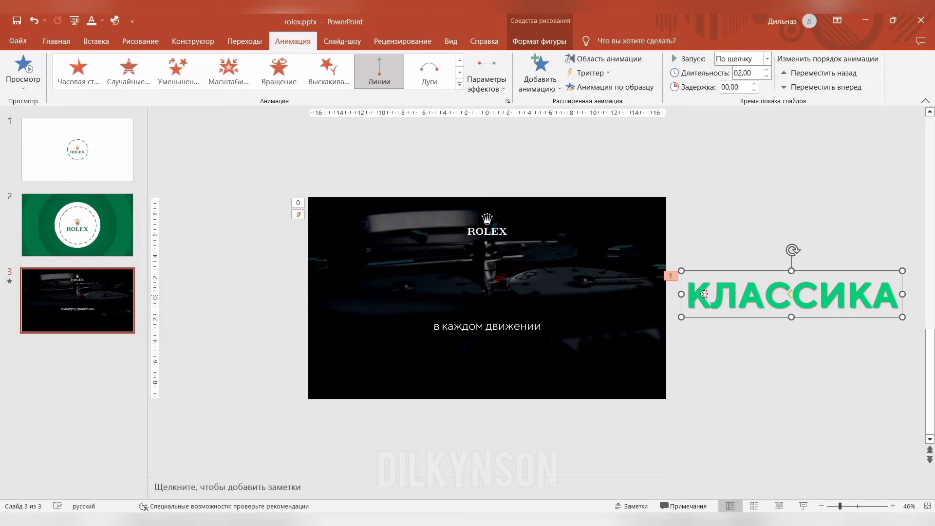
pyautogui.click(705, 294)
pyautogui.moveTo(703, 294); pyautogui.dragTo(492, 286)
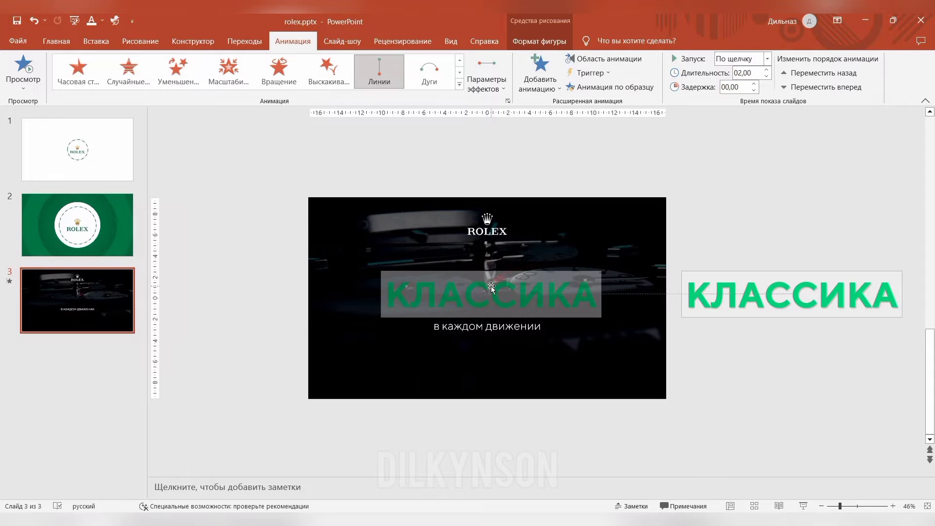
pyautogui.click(657, 314)
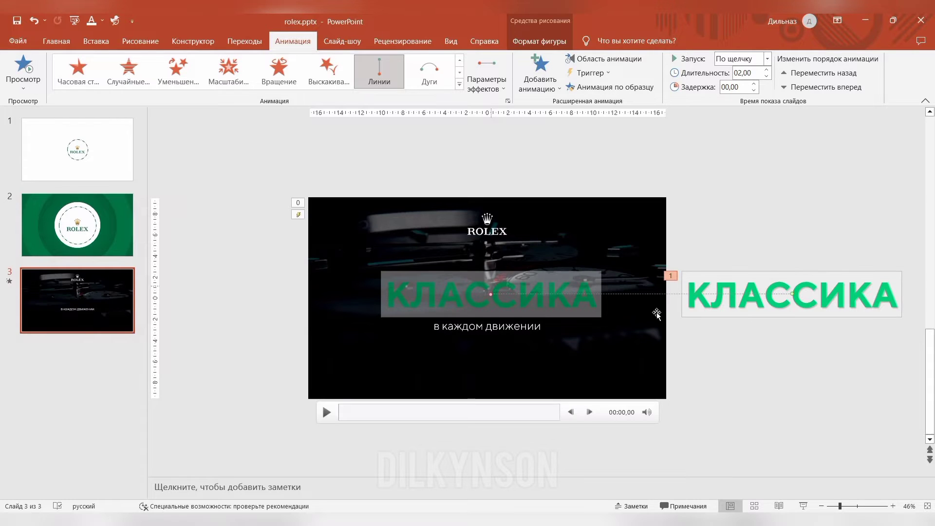
# Set the КЛАССИКА animation to start With Previous and preview it.
pyautogui.click(766, 59)
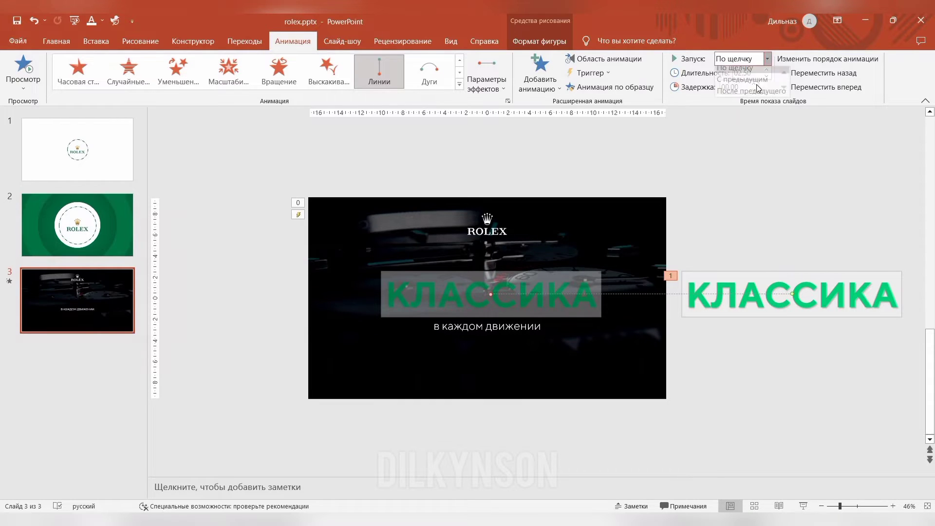
pyautogui.click(745, 77)
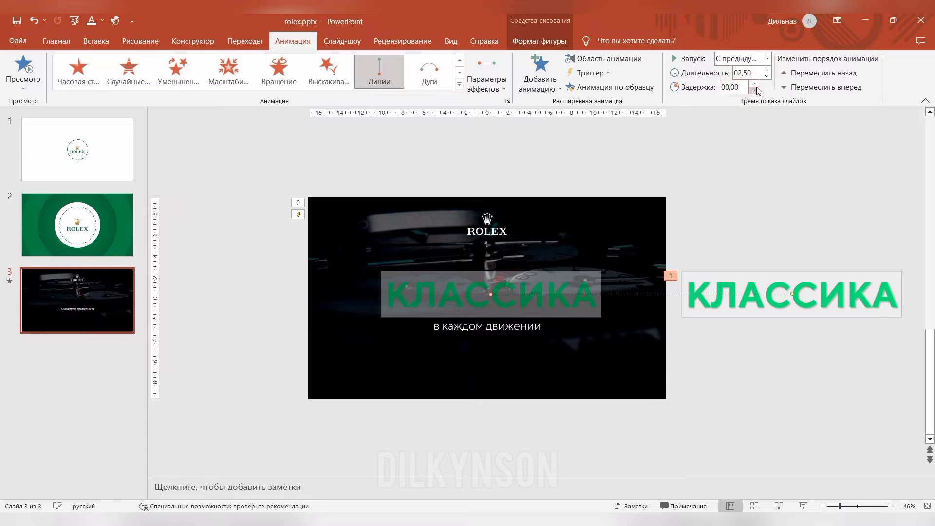
pyautogui.click(15, 72)
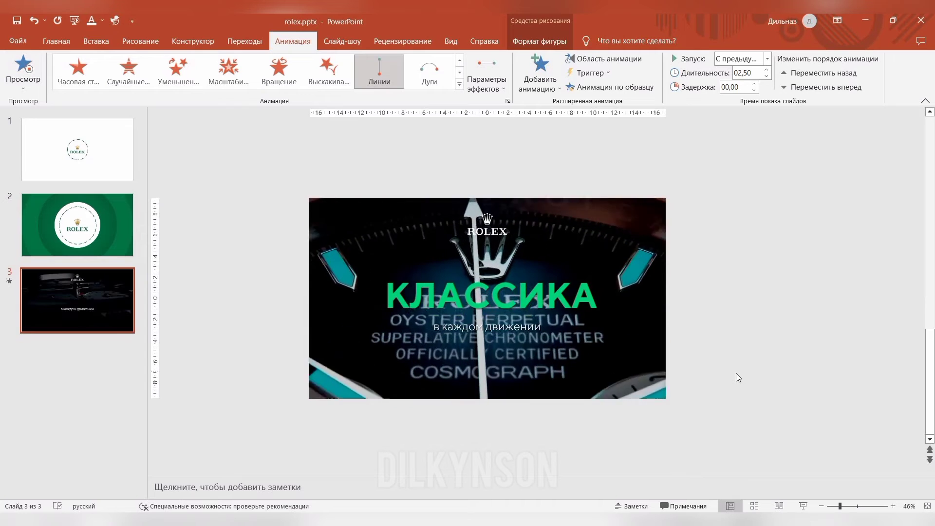
pyautogui.click(490, 335)
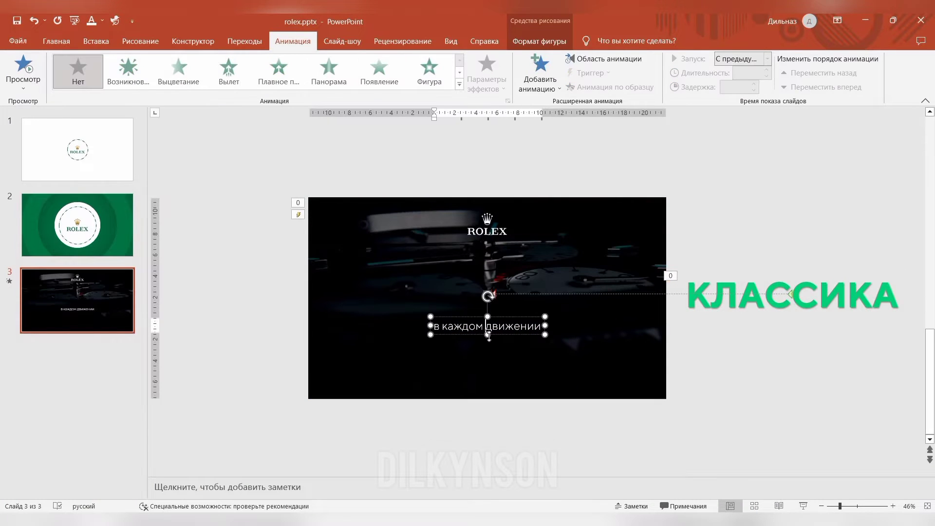
# Give the subtitle a rightward Lines path from off the left edge to the slide centre.
pyautogui.click(460, 85)
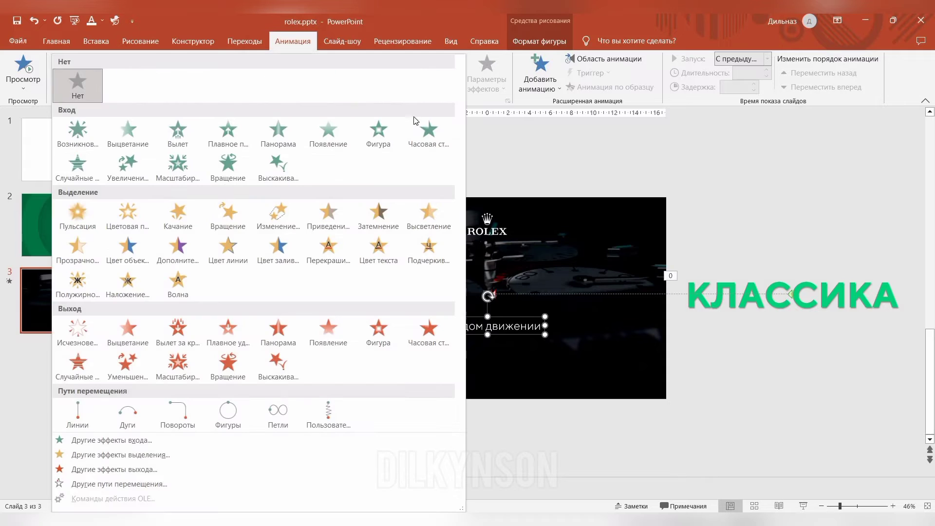
pyautogui.click(89, 419)
pyautogui.click(475, 89)
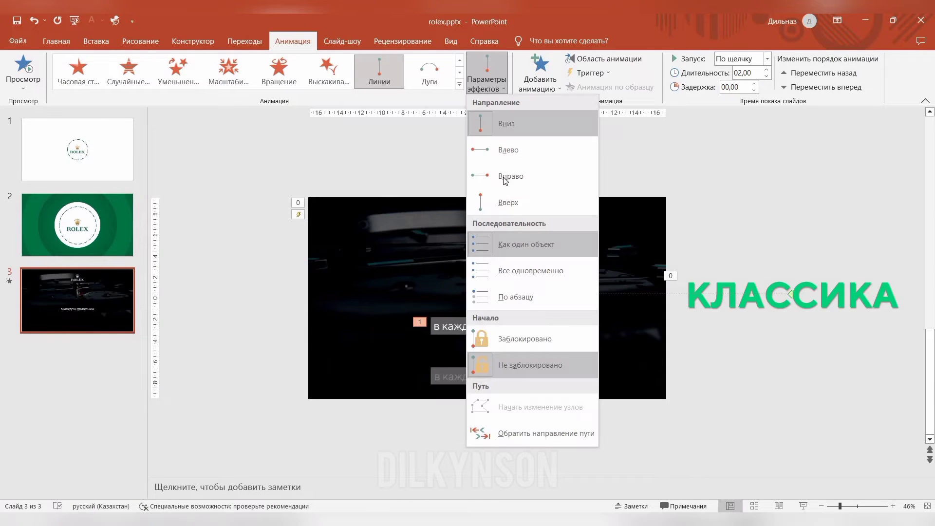
pyautogui.click(506, 176)
pyautogui.moveTo(466, 318); pyautogui.dragTo(220, 303)
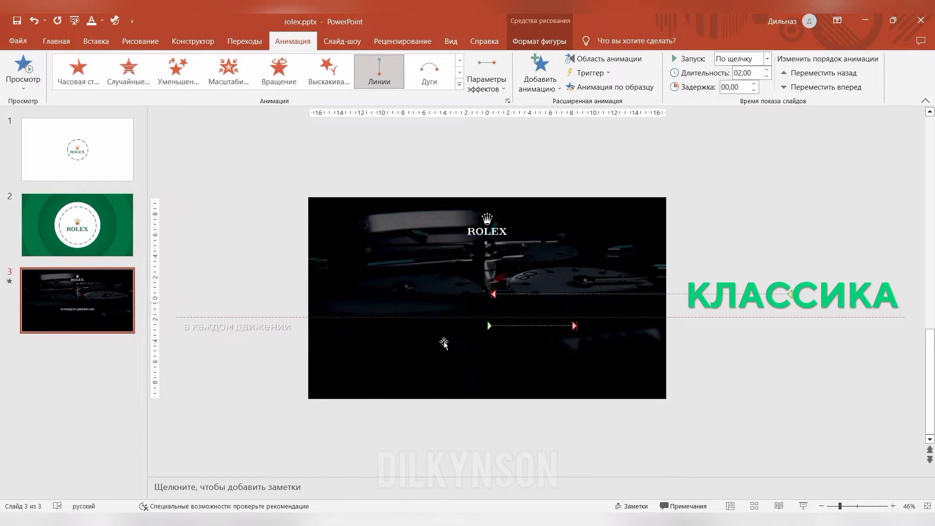
pyautogui.moveTo(444, 342); pyautogui.dragTo(327, 326)
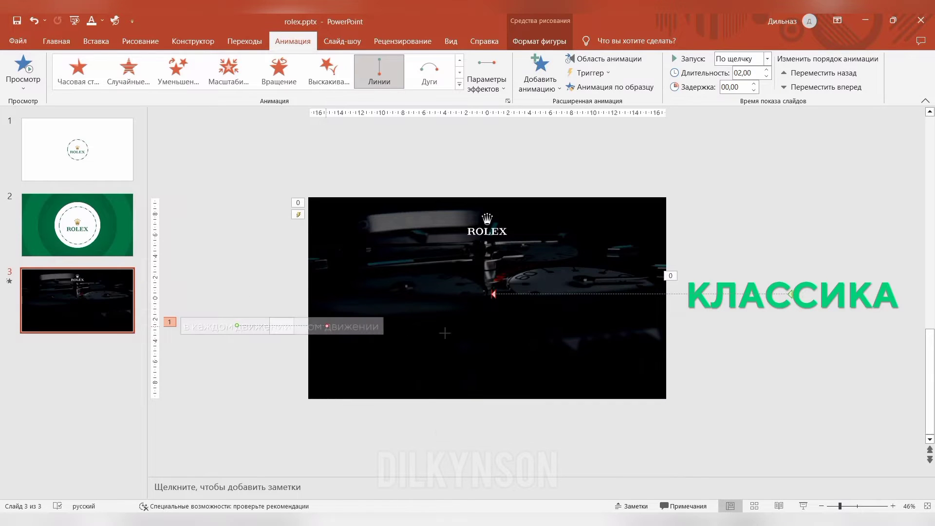
pyautogui.moveTo(445, 333); pyautogui.dragTo(488, 336)
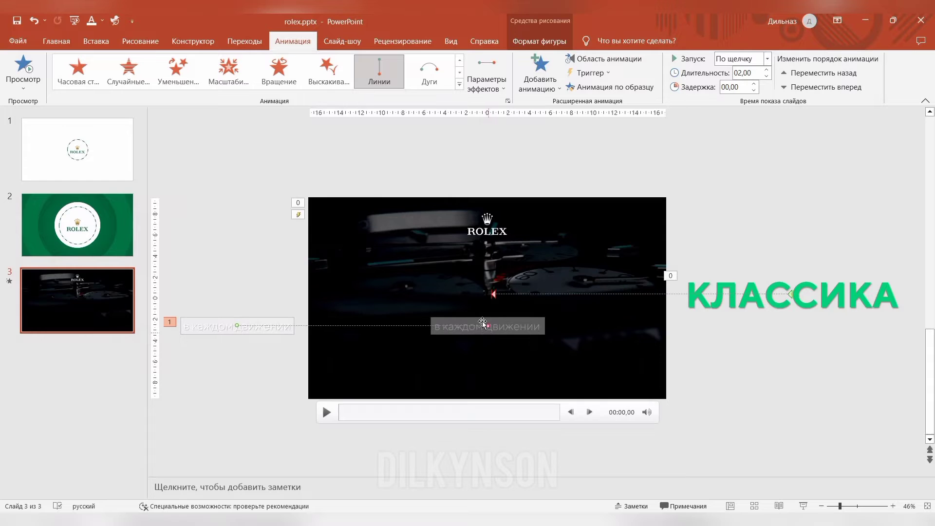
# Start the subtitle animation With Previous and preview the slide.
pyautogui.click(767, 59)
pyautogui.click(738, 85)
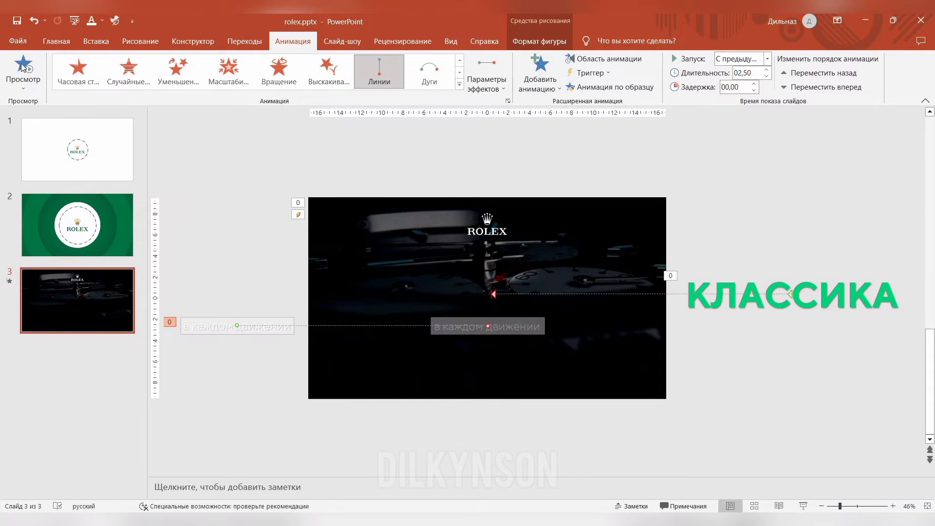
pyautogui.click(23, 67)
pyautogui.click(56, 41)
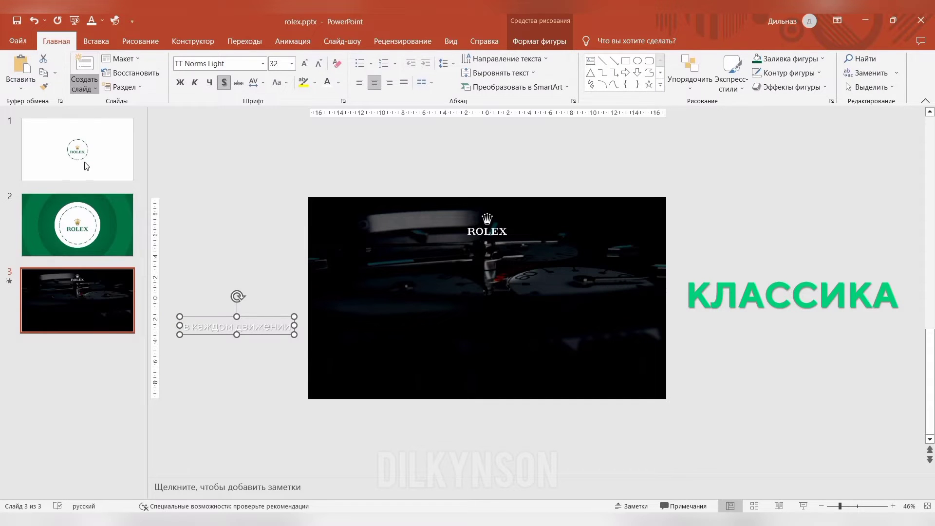
# Add a blank slide 4 with the pasted watch photo darkened to brightness -95.
pyautogui.click(84, 89)
pyautogui.click(103, 244)
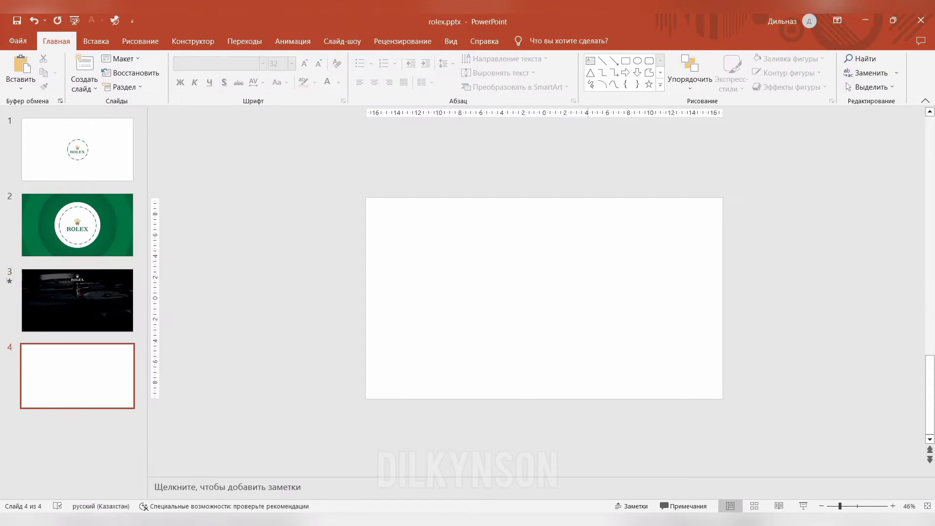
pyautogui.hotkey('ctrl', 'v')
pyautogui.rightClick(475, 233)
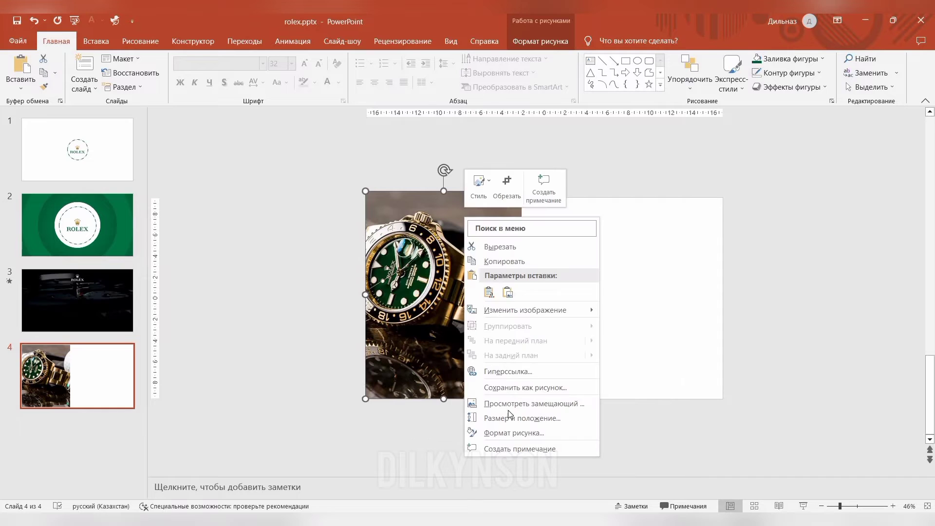
pyautogui.click(507, 428)
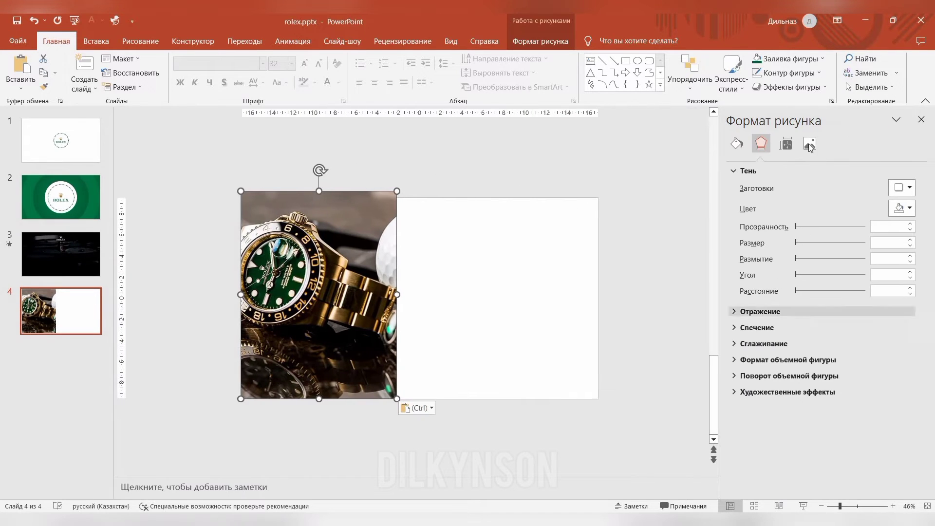
pyautogui.click(810, 143)
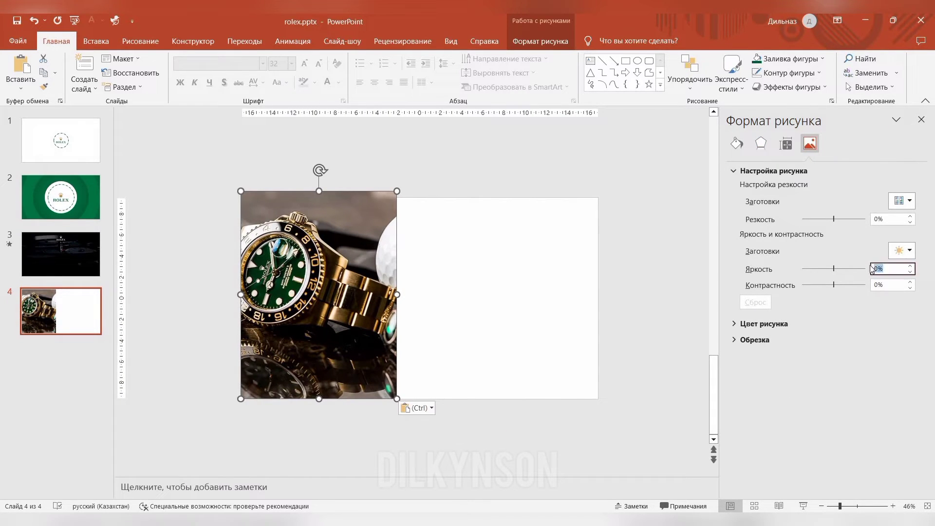
pyautogui.write('-95')
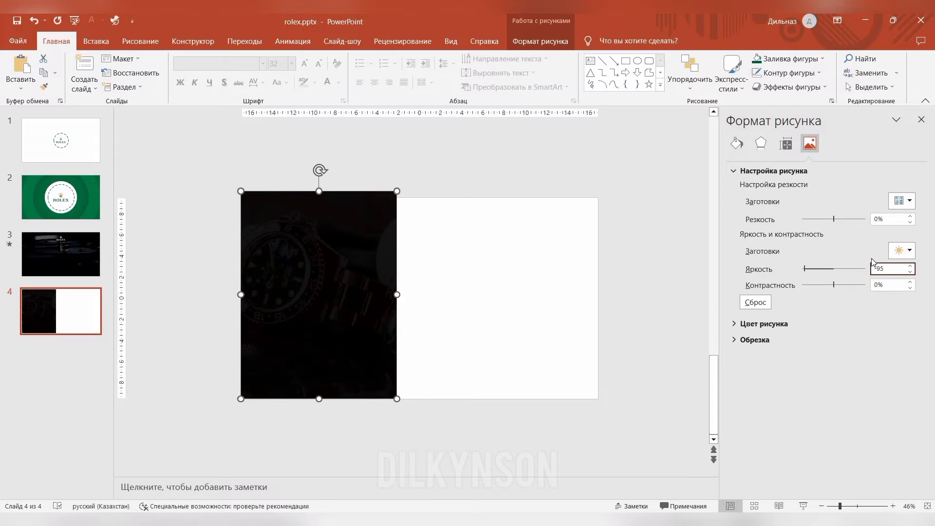
pyautogui.click(922, 120)
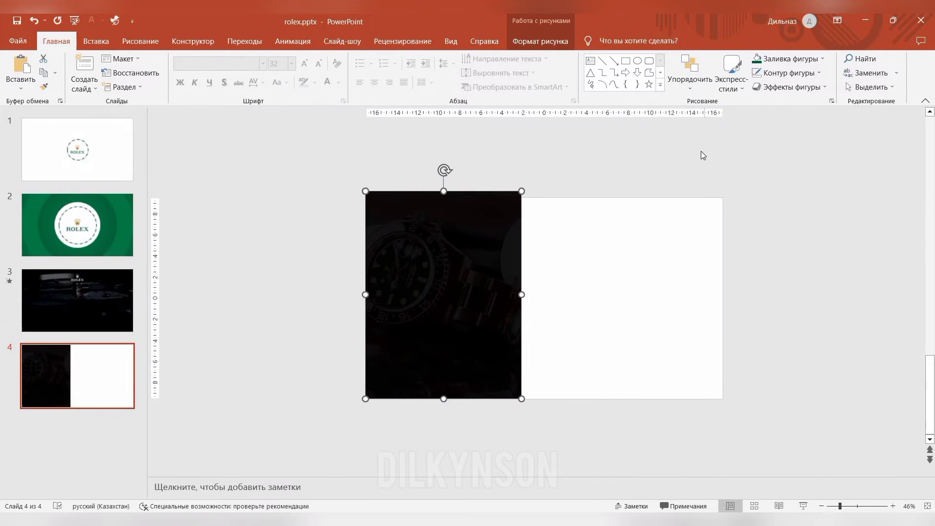
# Paste the gold Rolex watch and draw a dark green oval on the right side.
pyautogui.hotkey('ctrl', 'v')
pyautogui.click(755, 217)
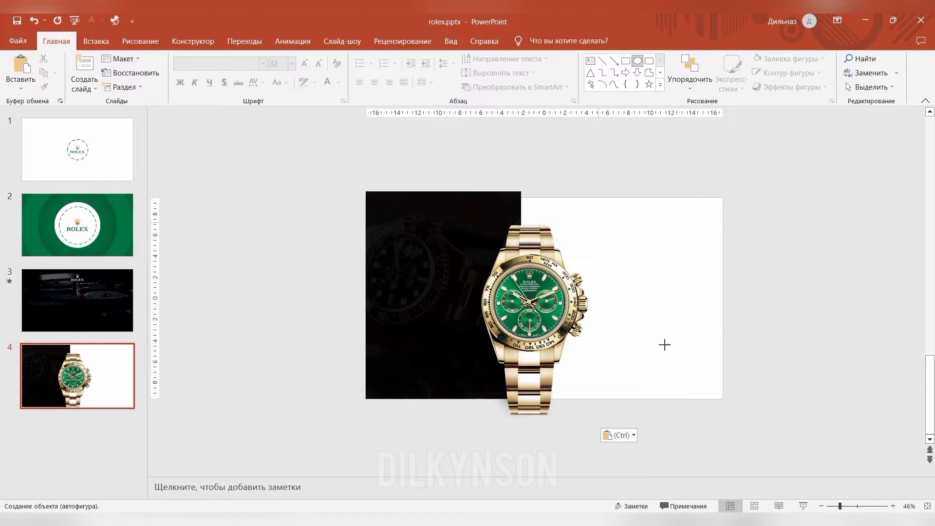
pyautogui.moveTo(604, 228); pyautogui.dragTo(753, 436)
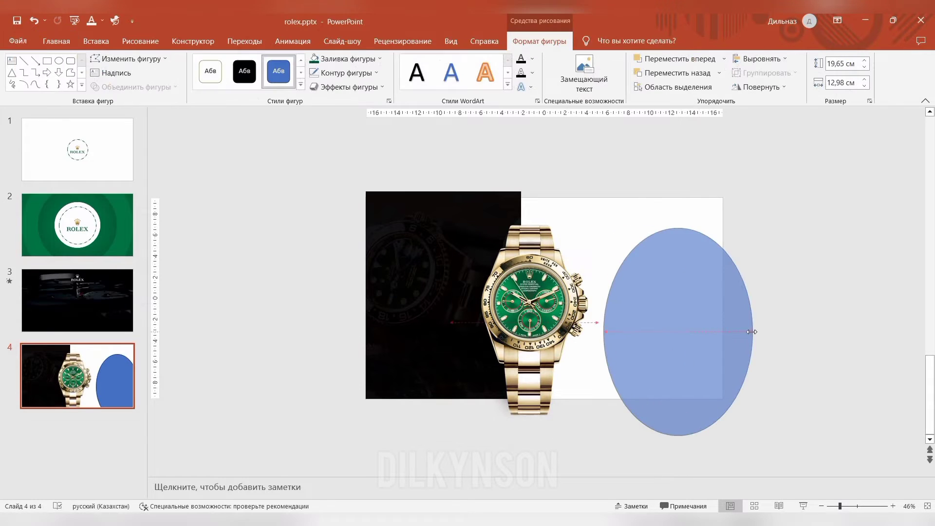
pyautogui.moveTo(752, 331); pyautogui.dragTo(753, 331)
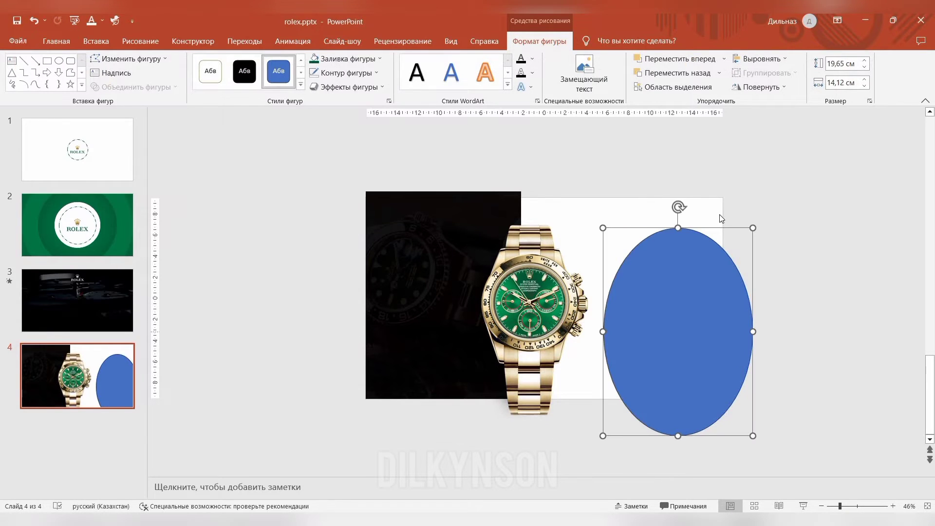
pyautogui.click(327, 61)
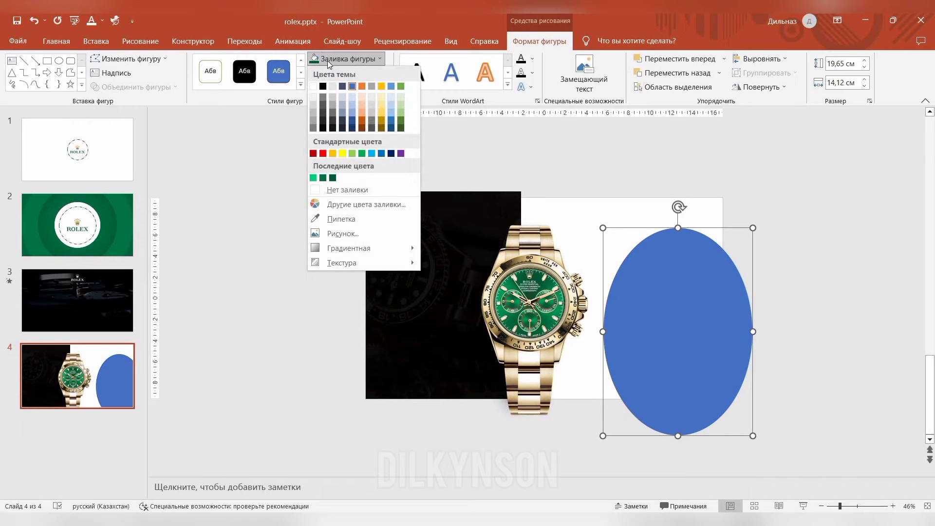
pyautogui.click(323, 178)
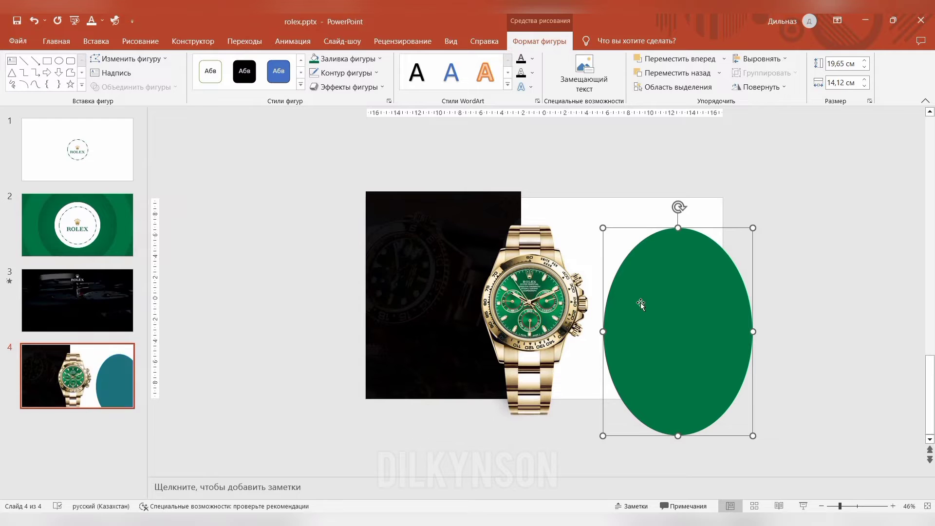
# Give the oval soft edges at the maximum 100 pt.
pyautogui.rightClick(663, 261)
pyautogui.click(702, 488)
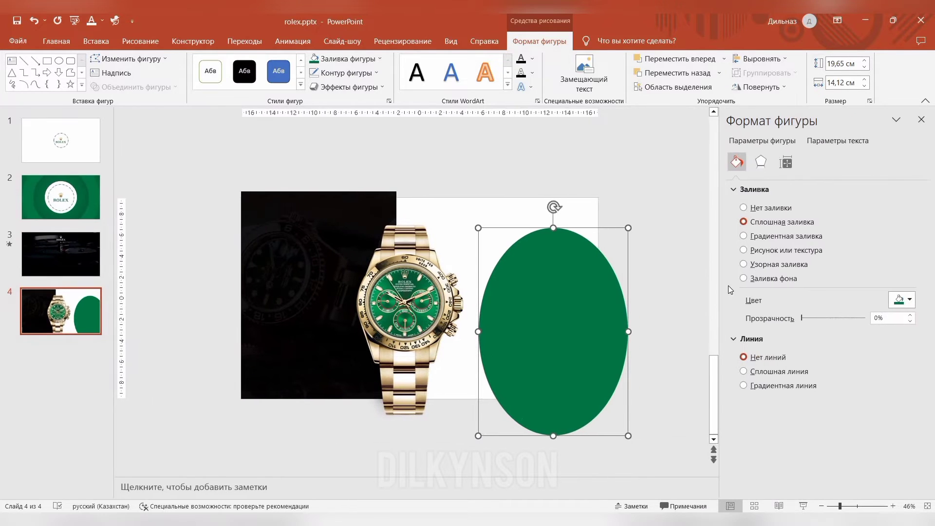
pyautogui.click(760, 163)
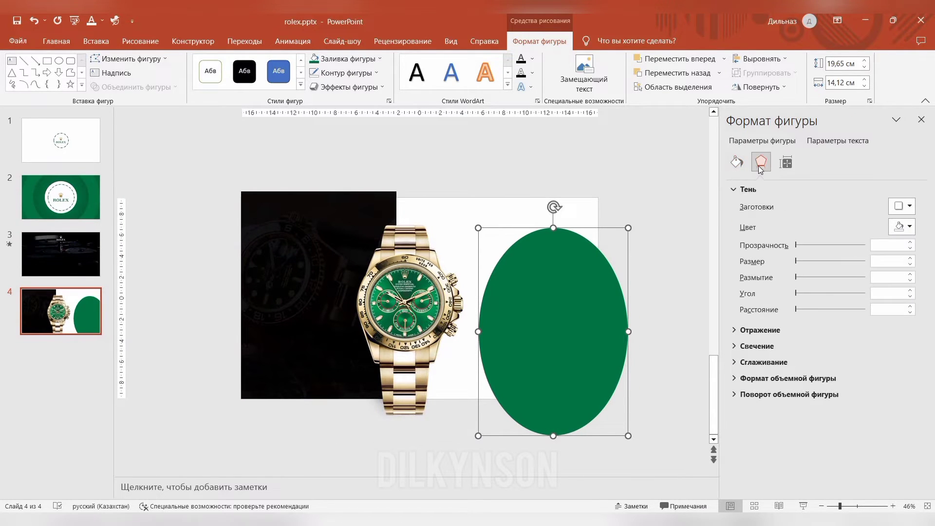
pyautogui.click(750, 191)
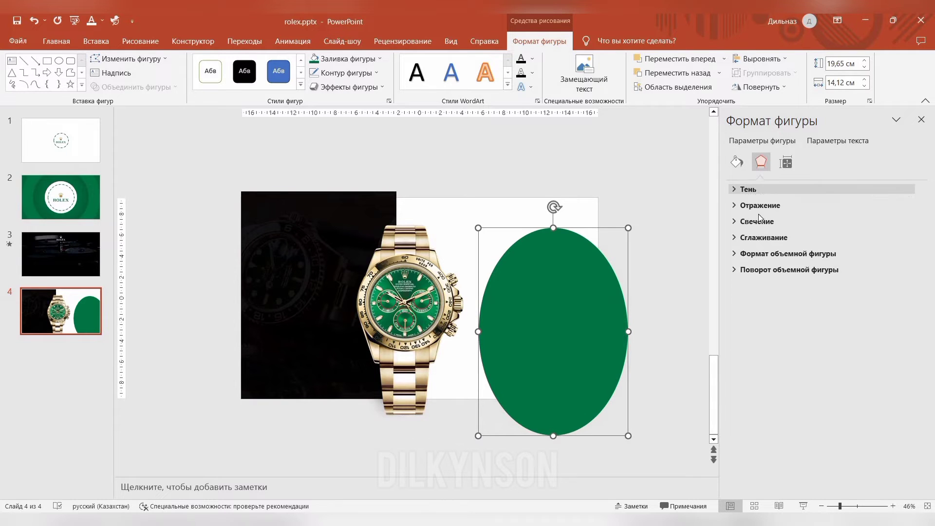
pyautogui.click(763, 237)
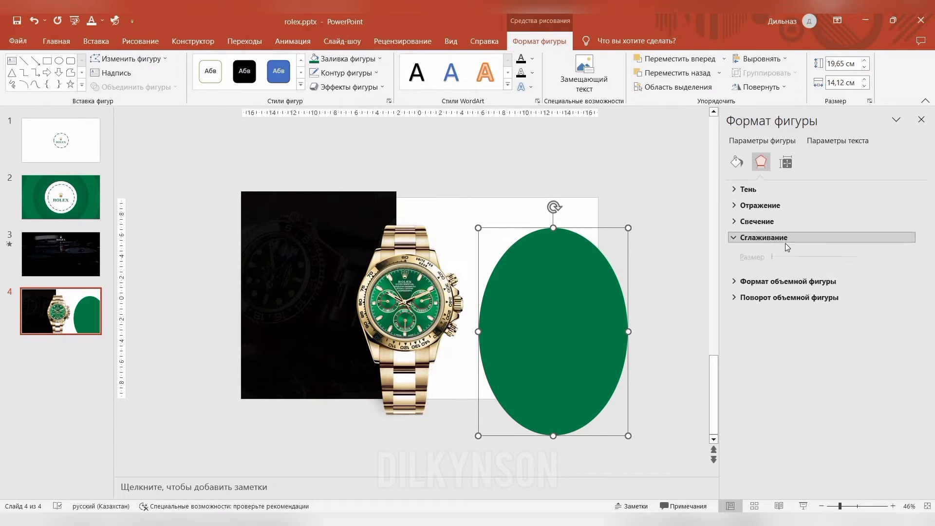
pyautogui.click(903, 254)
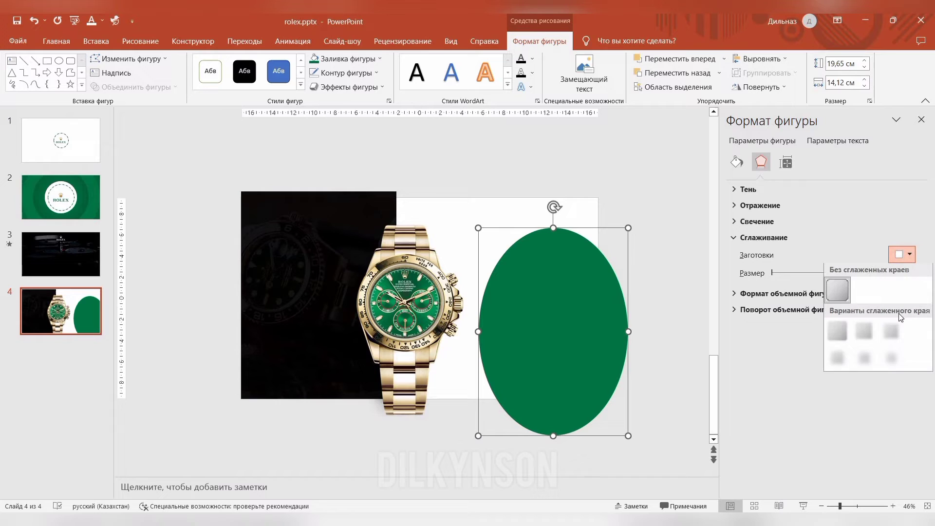
pyautogui.click(892, 358)
pyautogui.press('End')
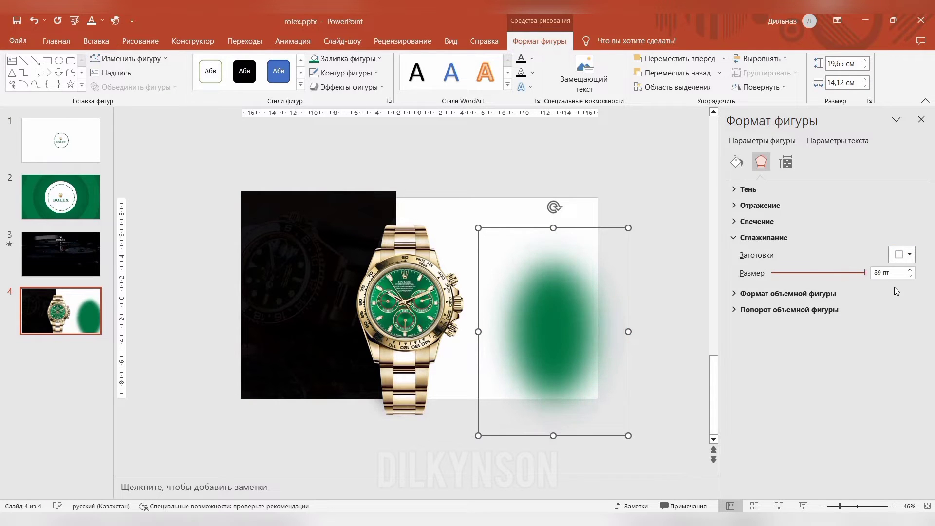
# Recolour the oval a brighter green and move it over the watch.
pyautogui.click(349, 59)
pyautogui.click(323, 178)
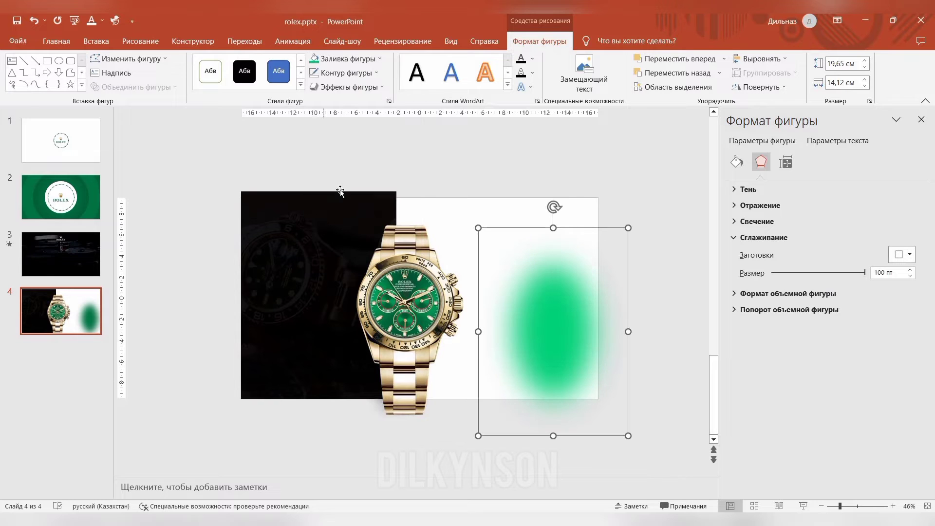
pyautogui.click(921, 119)
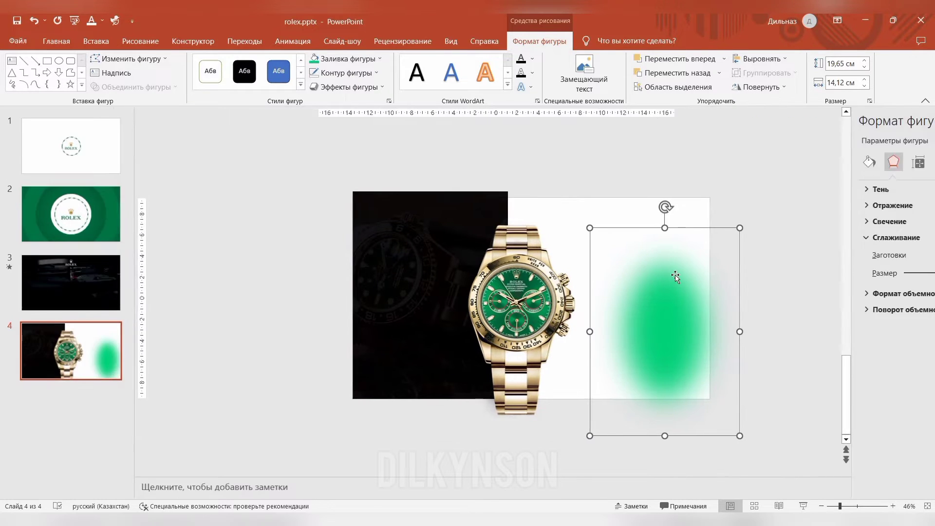
pyautogui.moveTo(641, 284); pyautogui.dragTo(527, 279)
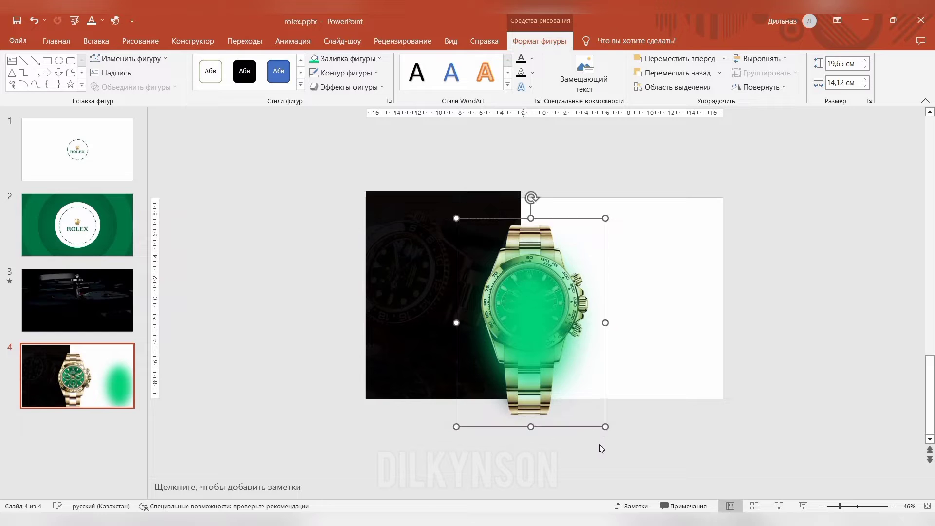
# Send the green glow behind the gold watch.
pyautogui.rightClick(531, 298)
pyautogui.click(561, 362)
pyautogui.click(437, 223)
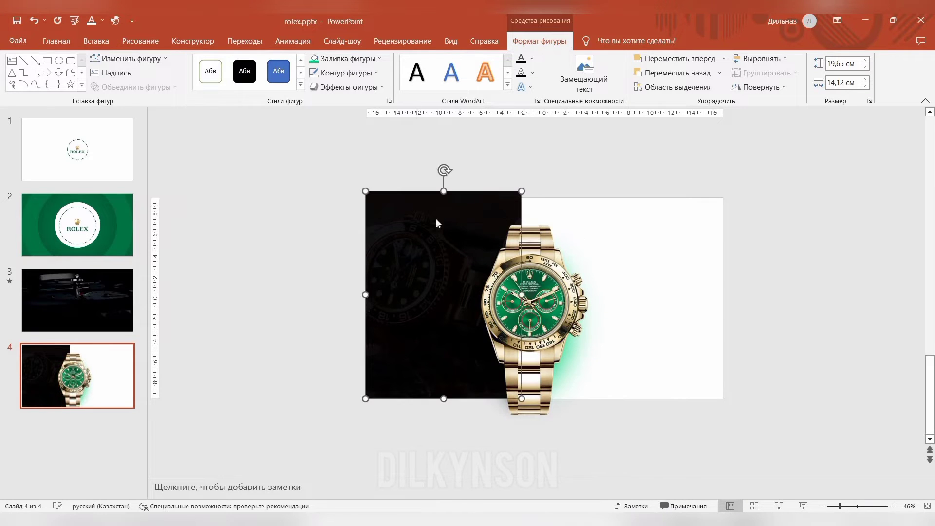
# Start a new text box to the right of the watch.
pyautogui.rightClick(417, 206)
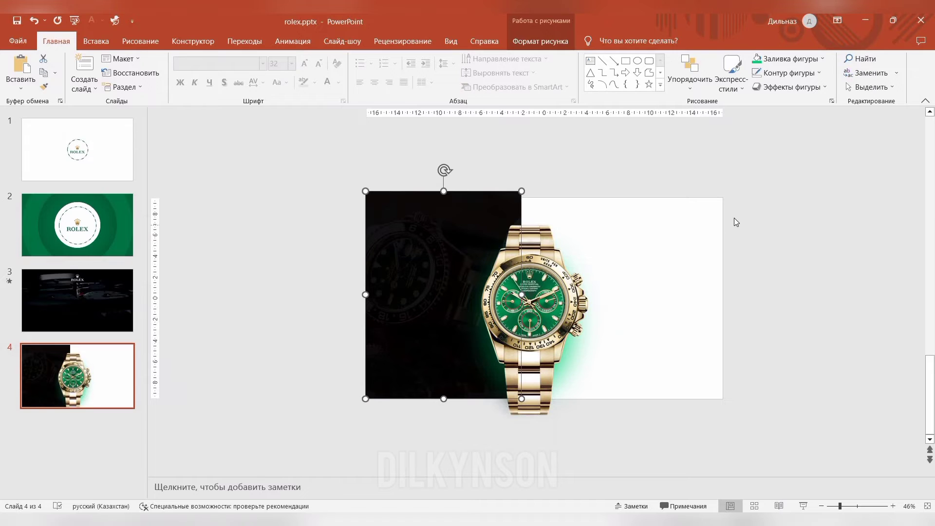
pyautogui.click(734, 218)
pyautogui.click(591, 60)
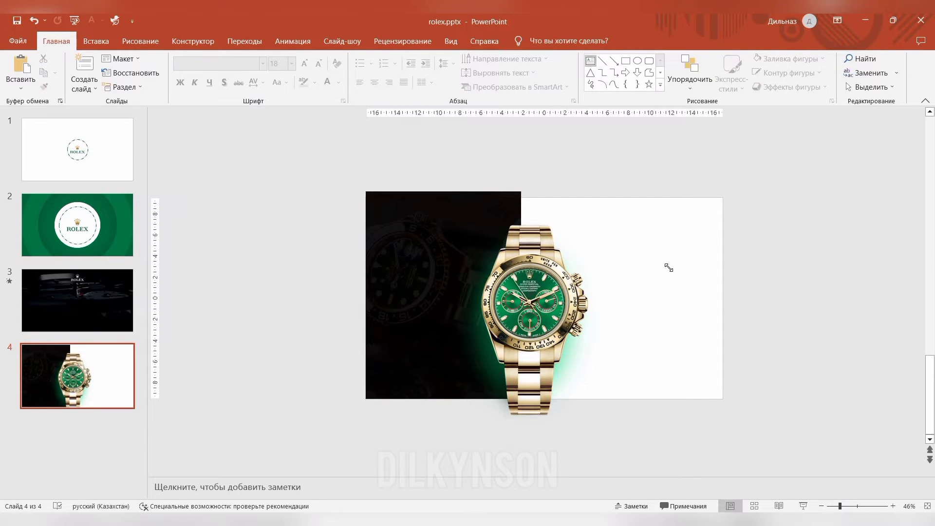
pyautogui.click(669, 266)
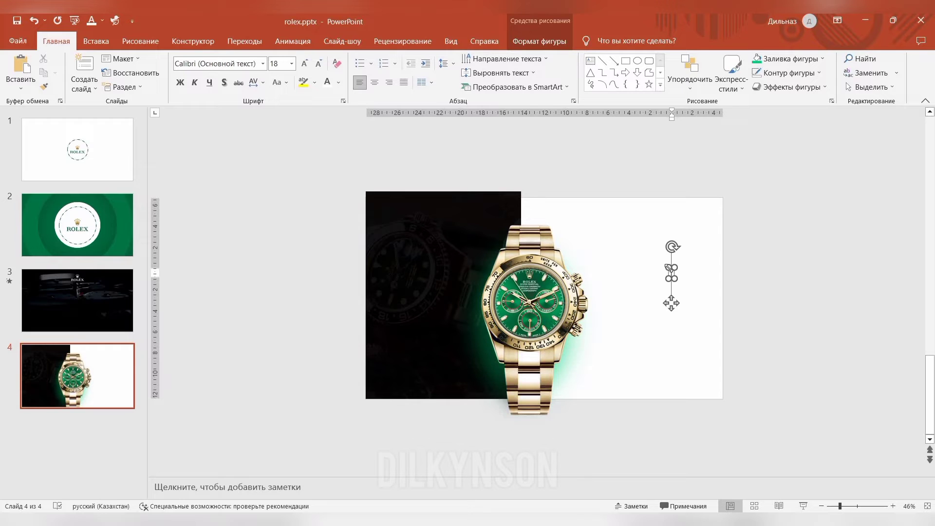
# Paste the slogan as a white, shadowed TT Norms Bold 36 pt headline wrapped to three lines.
pyautogui.write('Rolex – это не просто часы')
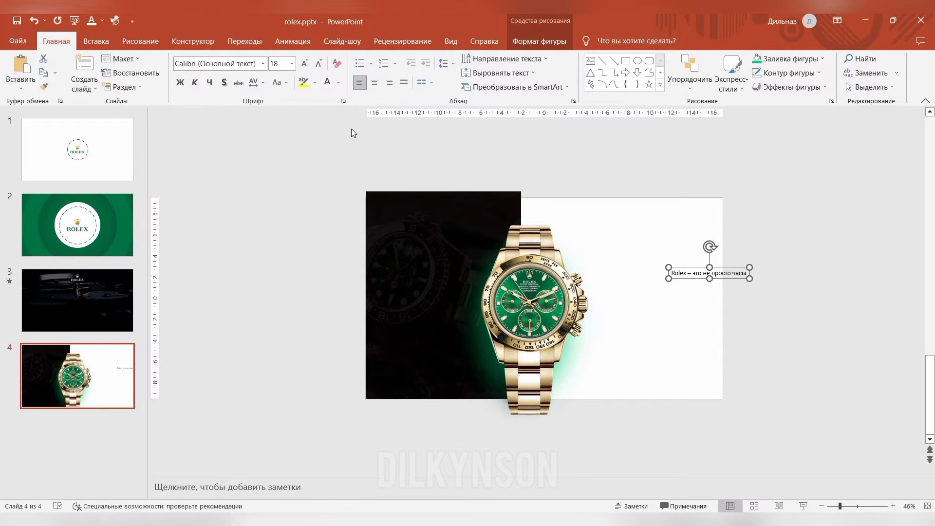
pyautogui.click(263, 64)
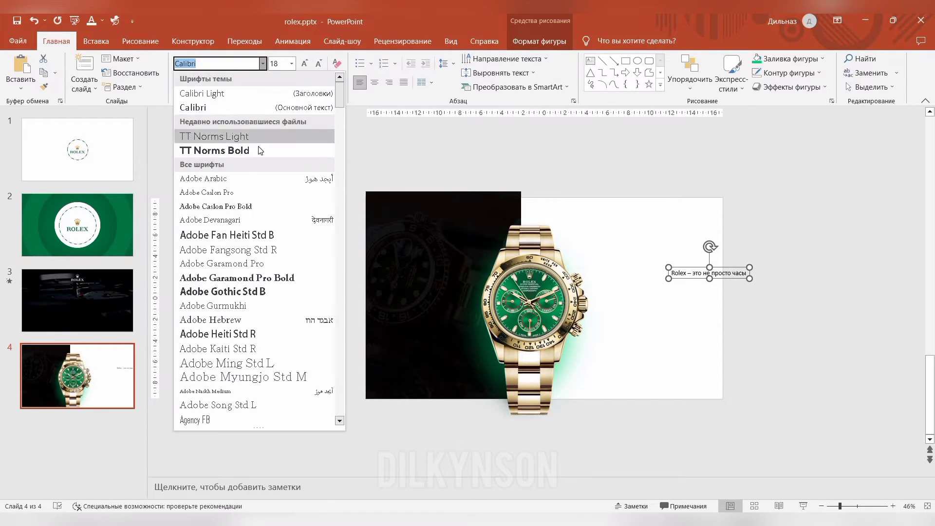
pyautogui.click(261, 136)
pyautogui.click(327, 82)
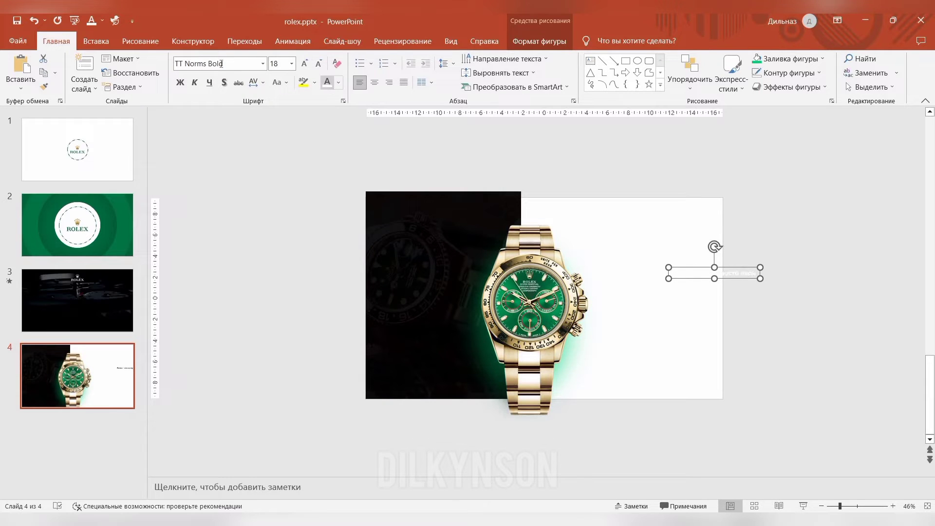
pyautogui.click(223, 82)
pyautogui.click(305, 64)
pyautogui.click(305, 64)
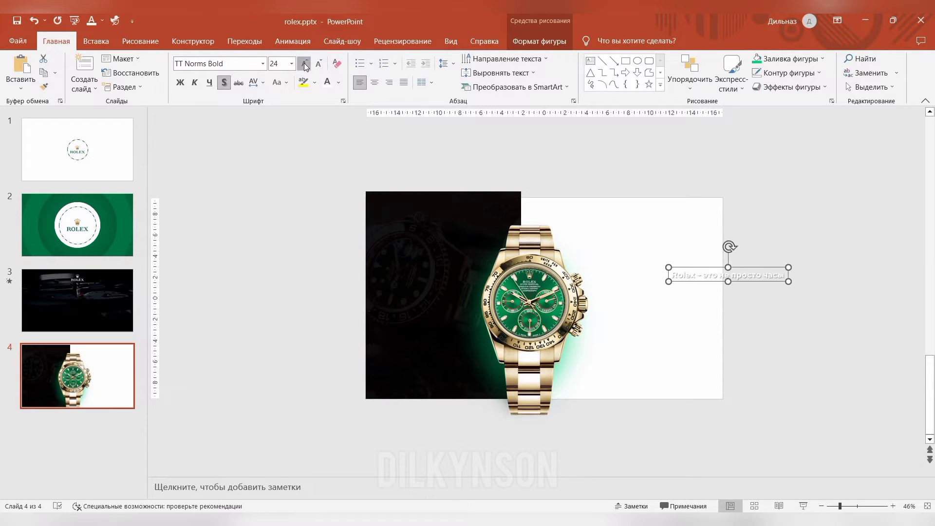
pyautogui.click(305, 64)
pyautogui.click(305, 63)
pyautogui.hotkey('ctrl', 'shift', '.')
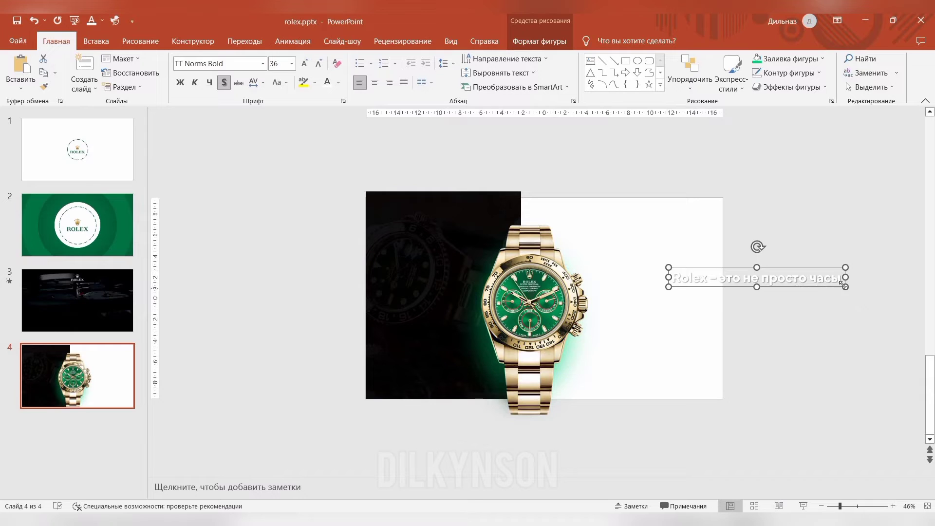
pyautogui.moveTo(845, 277); pyautogui.dragTo(457, 270)
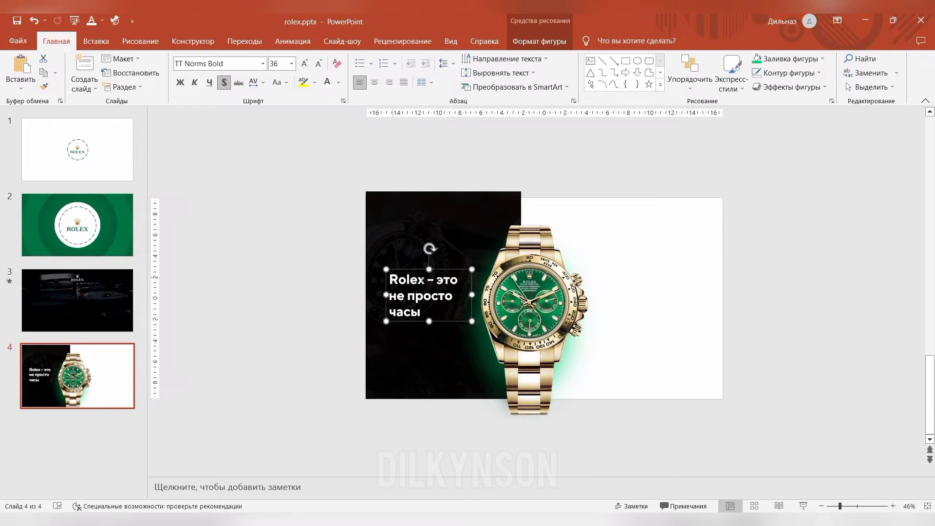
# Colour the word 'Rolex' green and paste the tagline on the right half.
pyautogui.doubleClick(407, 280)
pyautogui.click(339, 82)
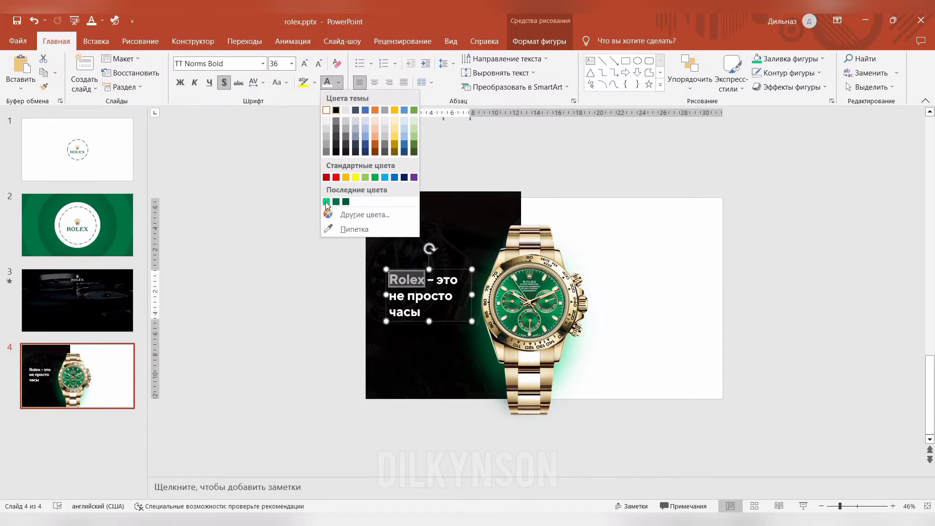
pyautogui.click(326, 201)
pyautogui.write('это символ достижений и неподвластной времени элегантности')
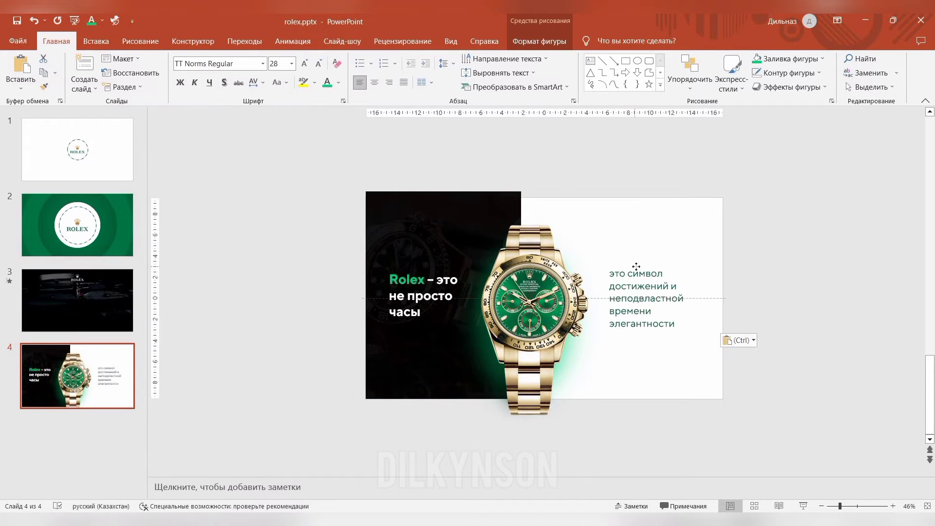
pyautogui.moveTo(636, 266); pyautogui.dragTo(637, 268)
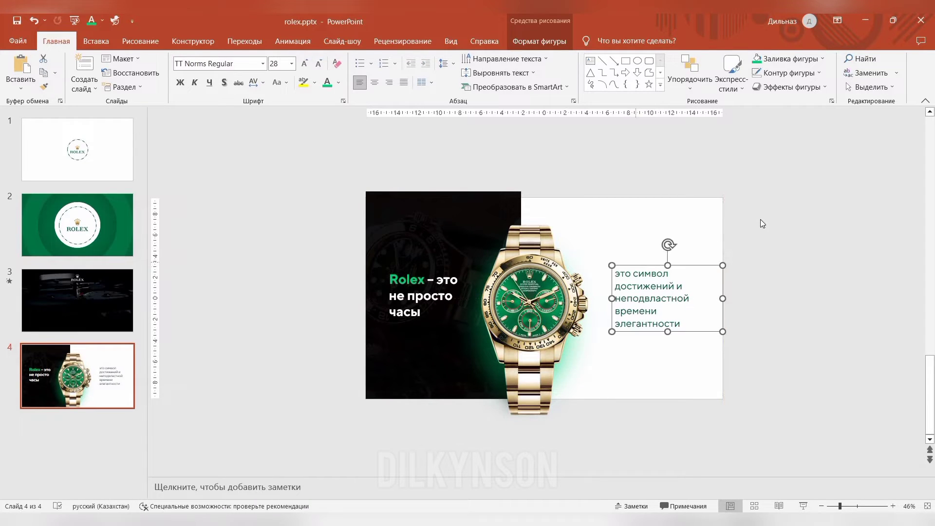
pyautogui.click(762, 219)
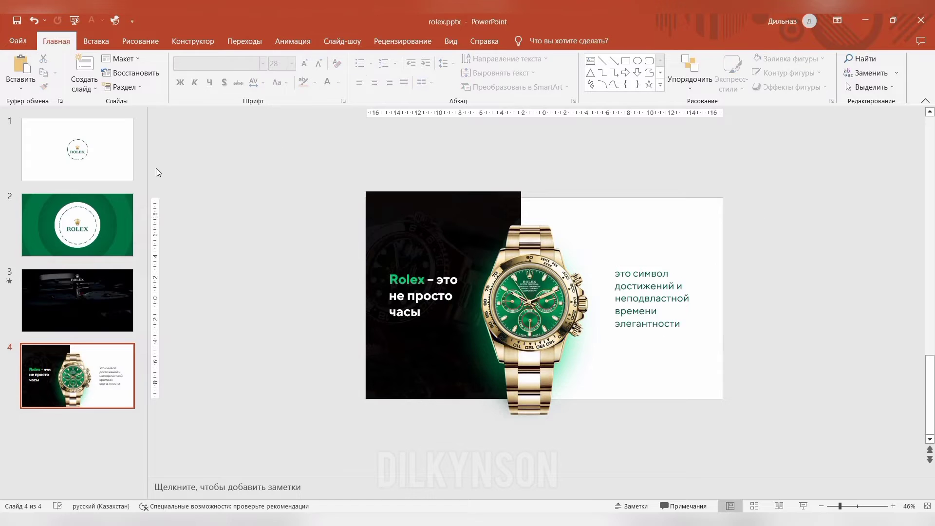
pyautogui.press('Home')
# Copy the dashed ring from slide 1 to slide 4's top-right corner.
pyautogui.click(533, 267)
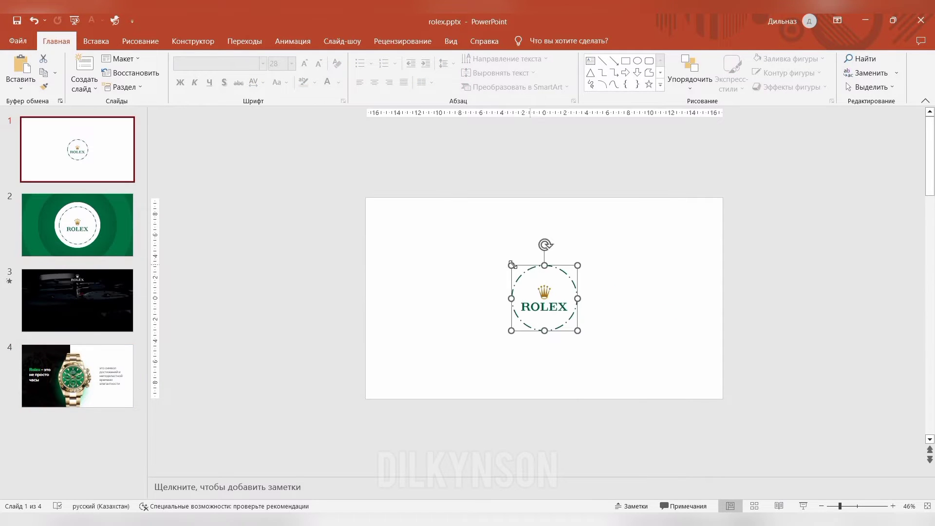
pyautogui.click(95, 353)
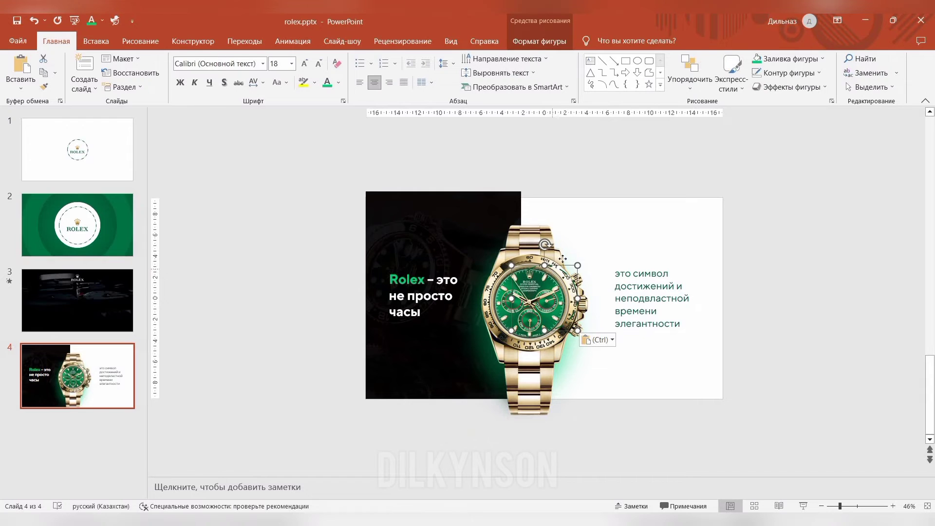
pyautogui.moveTo(562, 259); pyautogui.dragTo(732, 180)
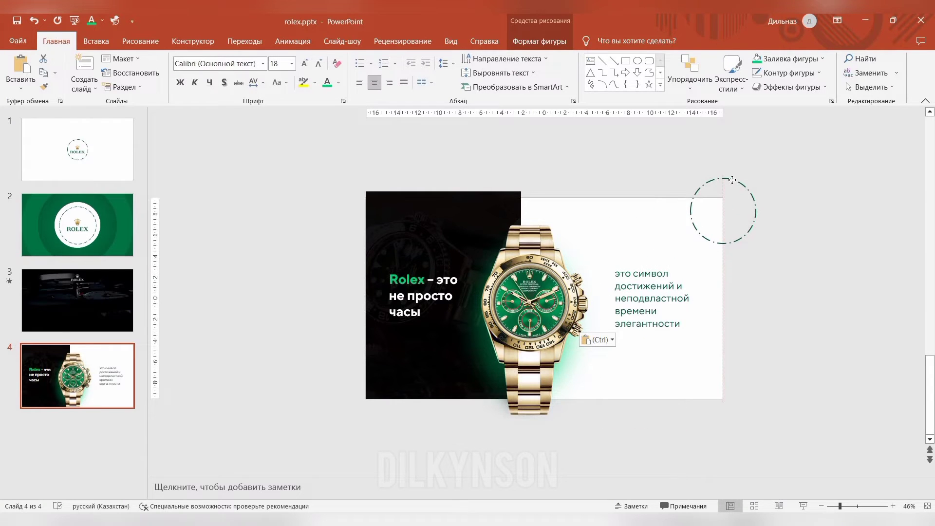
pyautogui.moveTo(733, 174); pyautogui.dragTo(738, 165)
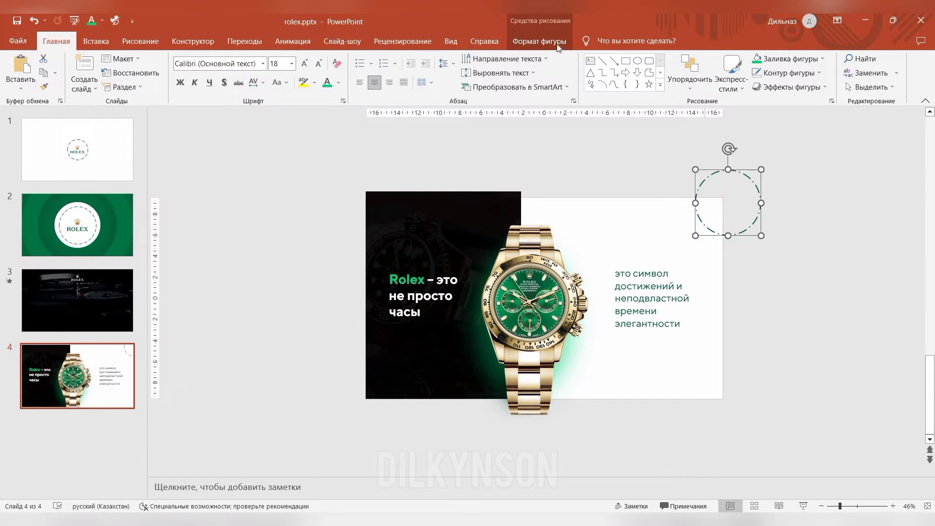
# Shrink the ring from 6.18 cm to 5.66 cm, keeping it straddling the corner.
pyautogui.click(539, 41)
pyautogui.click(346, 72)
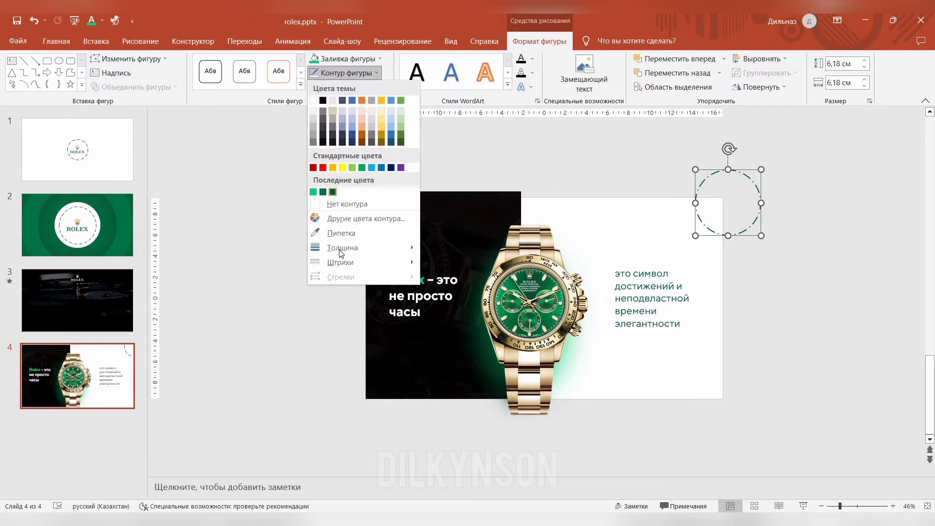
pyautogui.click(736, 308)
pyautogui.hotkey('ctrl', 'z')
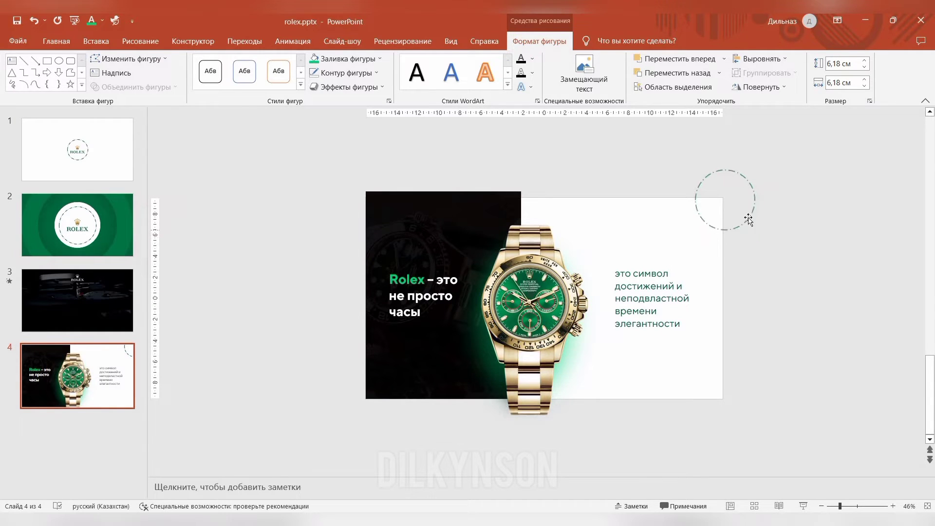
pyautogui.moveTo(761, 236); pyautogui.dragTo(755, 230)
pyautogui.moveTo(729, 177); pyautogui.dragTo(727, 183)
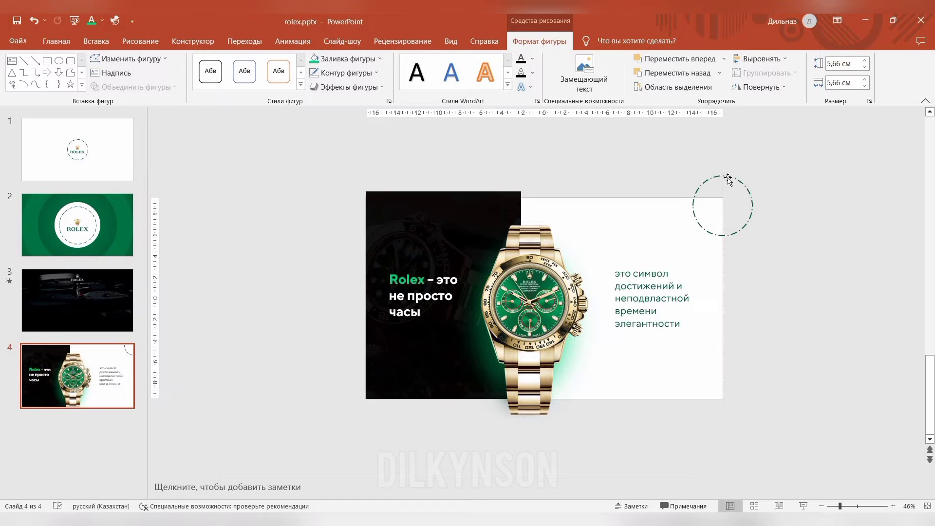
pyautogui.click(802, 208)
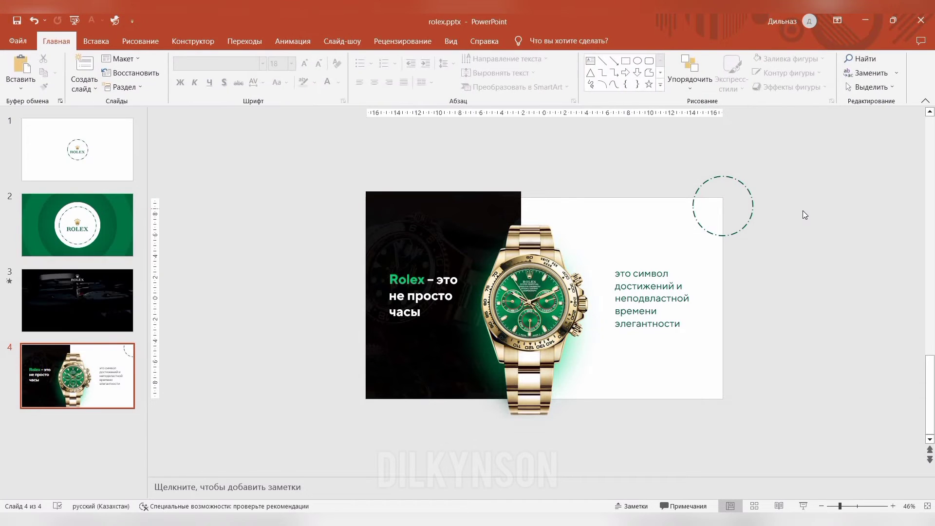
pyautogui.click(84, 86)
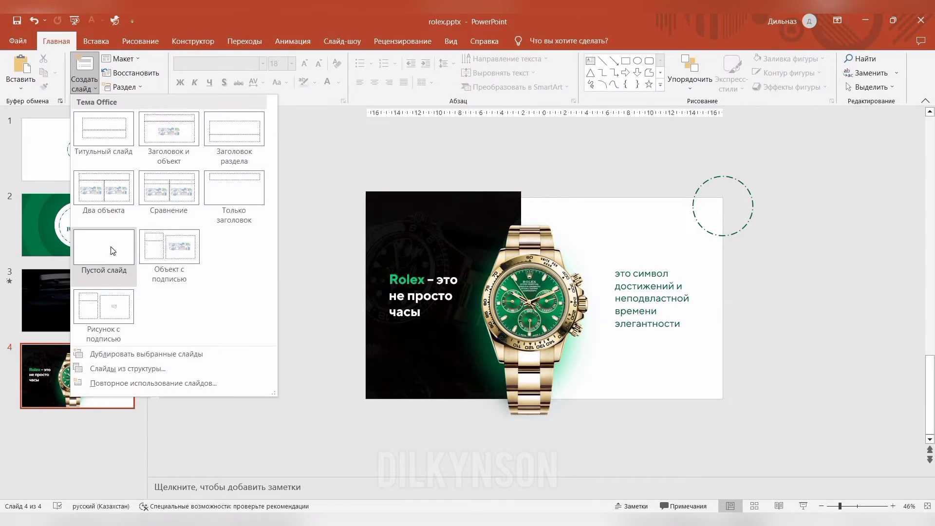
# Add a blank fifth slide and paste the dark watch photo from slide 4 onto it.
pyautogui.click(110, 246)
pyautogui.scroll(1, 385, 228)
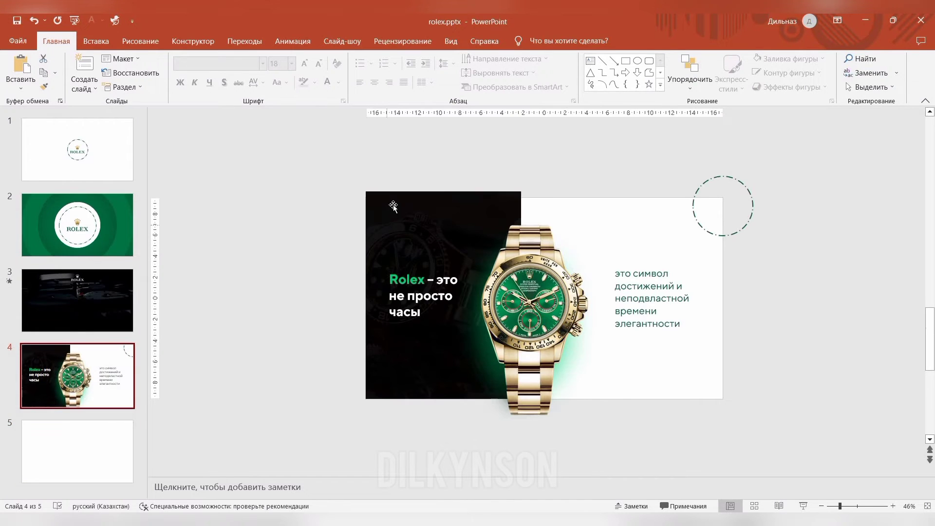
pyautogui.click(392, 207)
pyautogui.click(104, 452)
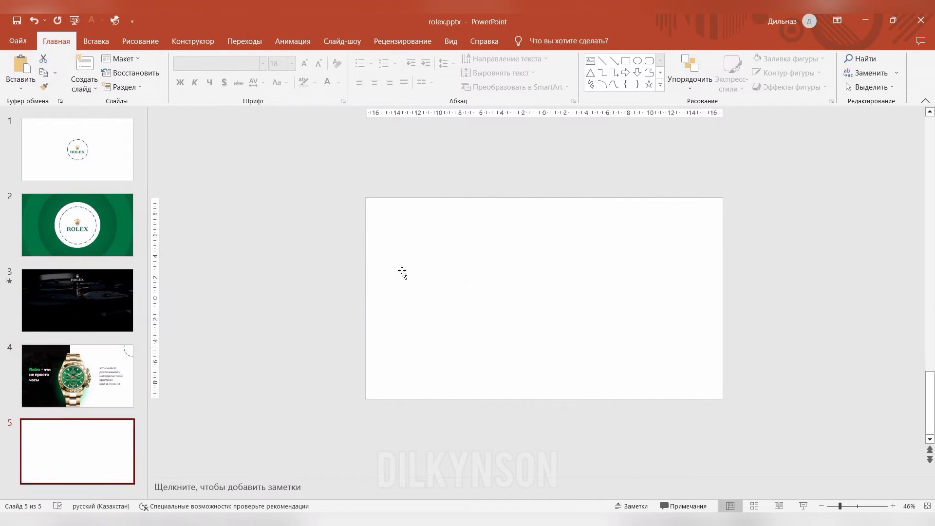
pyautogui.hotkey('ctrl', 'v')
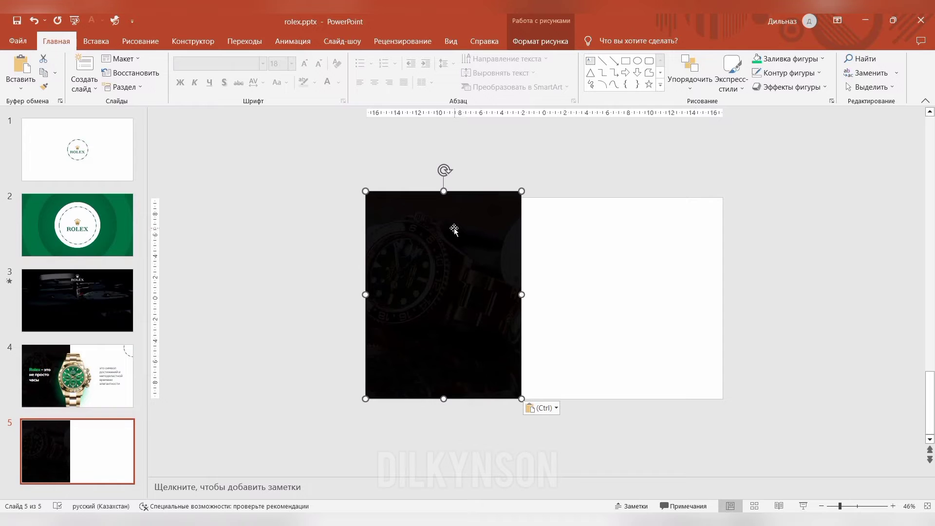
# Raise the pasted photo's brightness from -95% to -60%.
pyautogui.rightClick(453, 230)
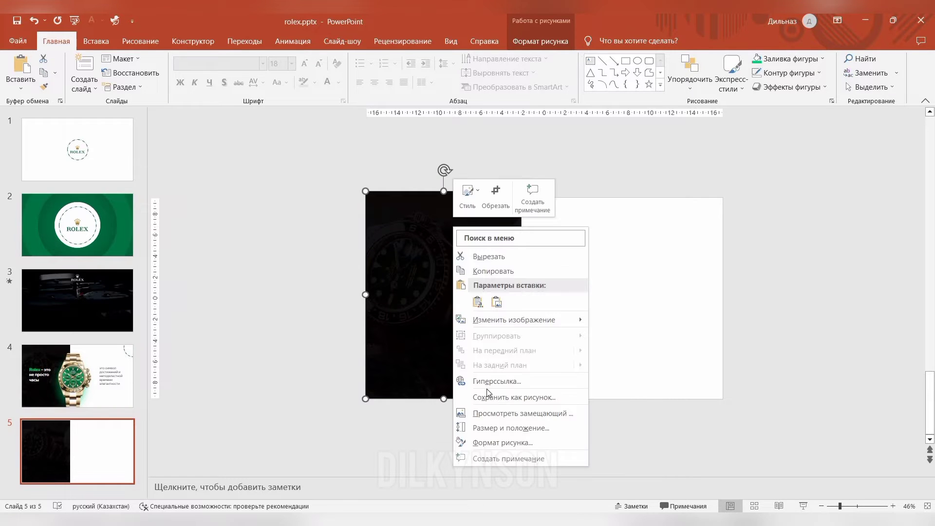
pyautogui.click(499, 443)
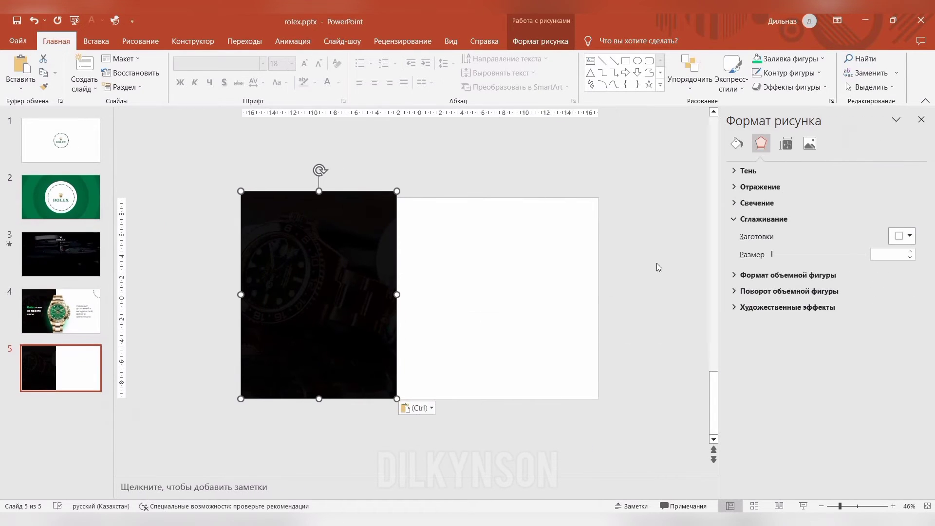
pyautogui.click(811, 146)
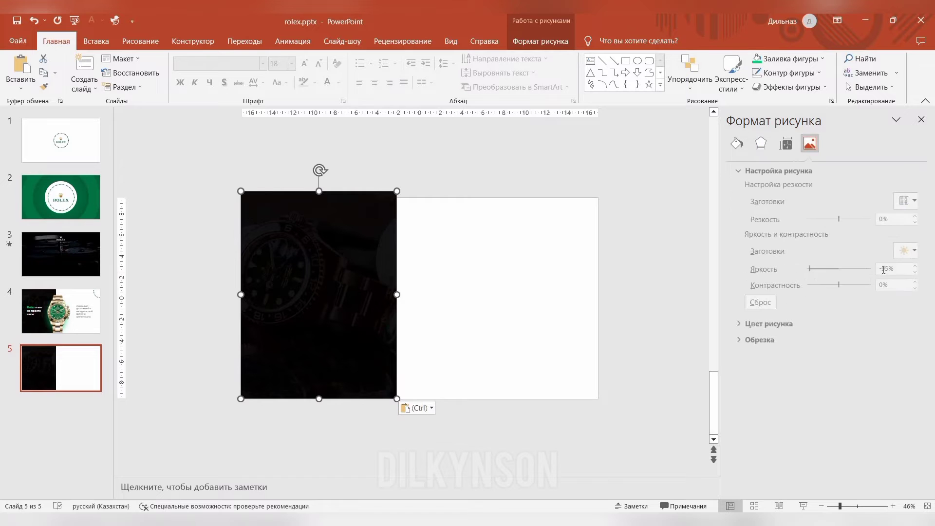
pyautogui.moveTo(890, 269); pyautogui.dragTo(857, 269)
pyautogui.write('-60')
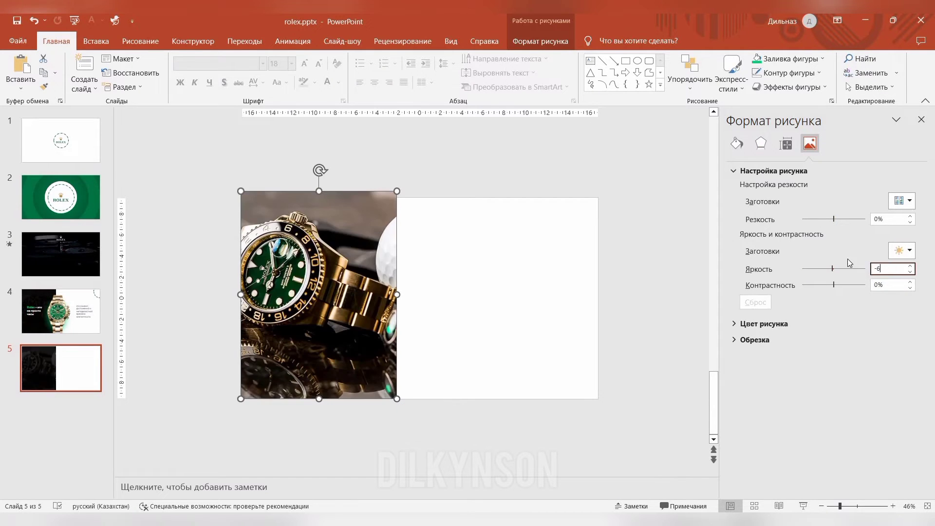
pyautogui.click(568, 197)
pyautogui.doubleClick(335, 238)
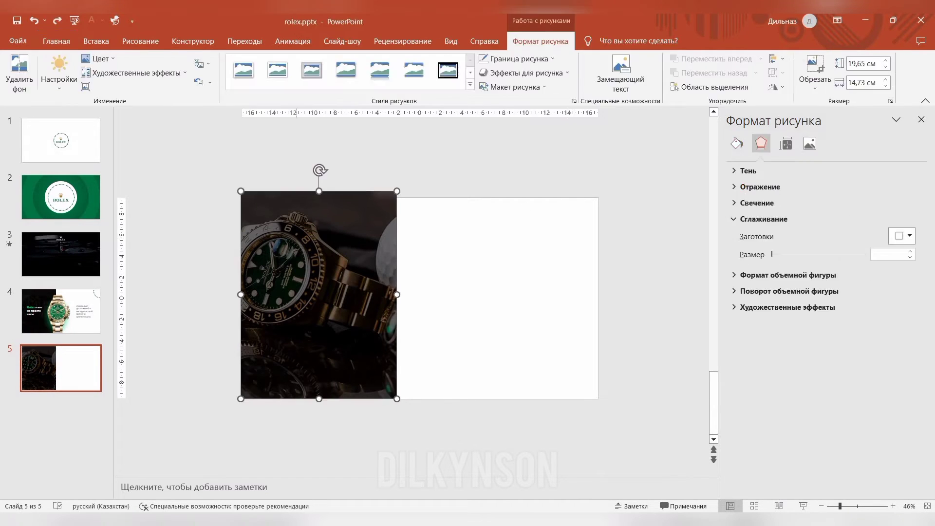
pyautogui.click(815, 88)
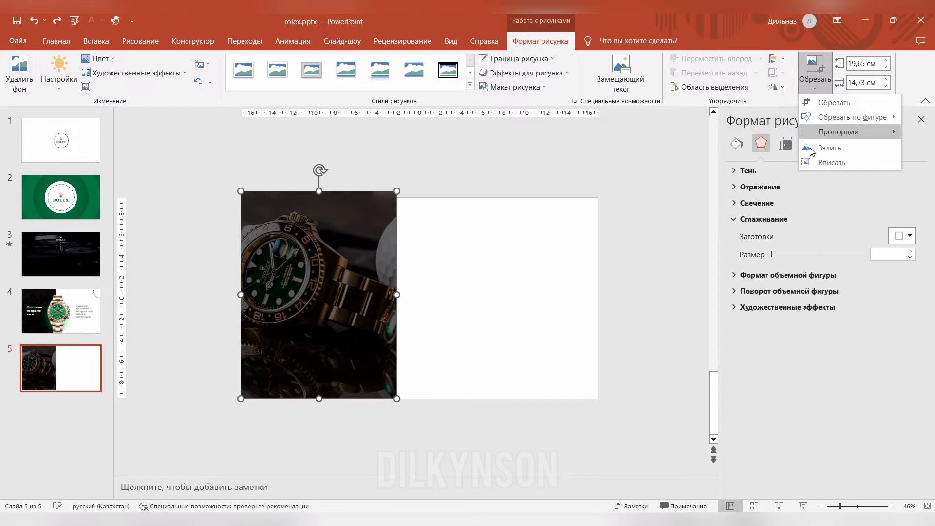
# Crop the watch photo to a 16:9 landscape ratio and adjust it within the frame.
pyautogui.moveTo(838, 131)
pyautogui.click(756, 308)
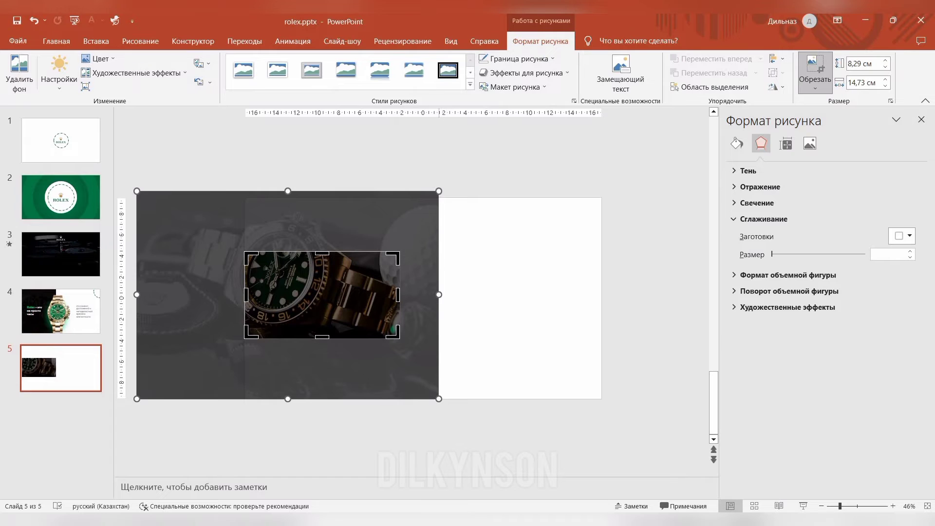
pyautogui.moveTo(439, 399); pyautogui.dragTo(404, 375)
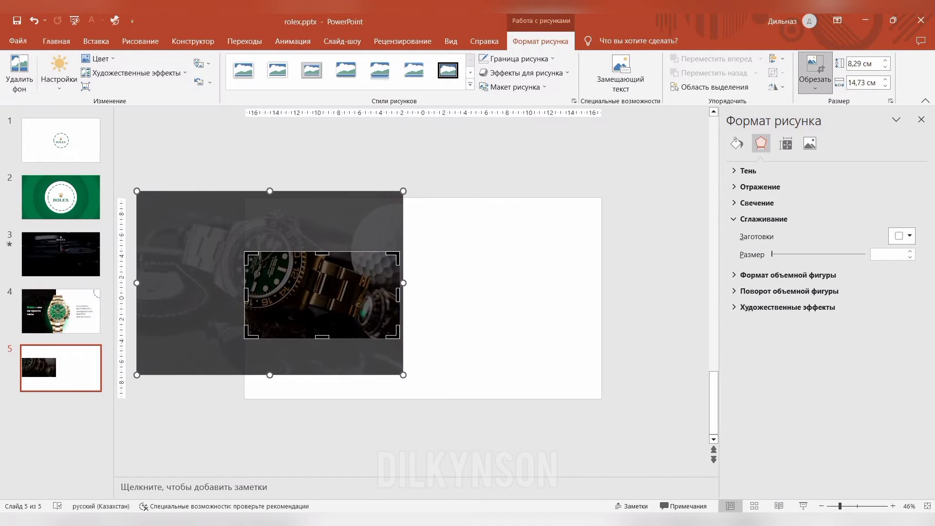
pyautogui.moveTo(137, 191); pyautogui.dragTo(214, 246)
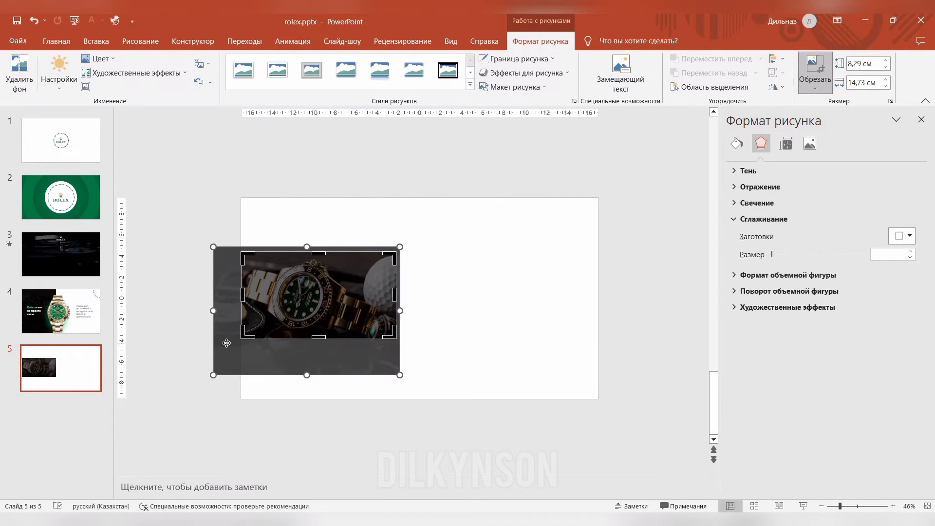
pyautogui.moveTo(227, 343); pyautogui.dragTo(251, 351)
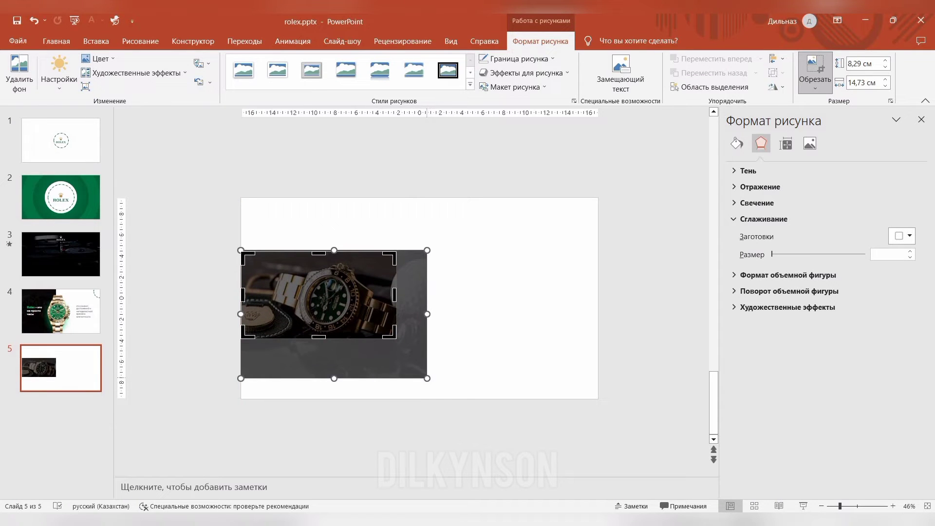
pyautogui.moveTo(427, 379); pyautogui.dragTo(405, 349)
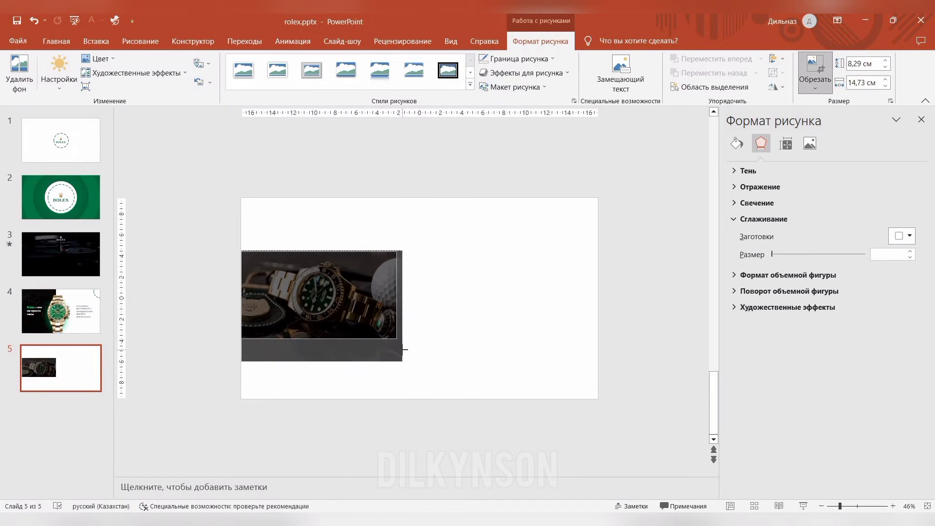
pyautogui.press('Escape')
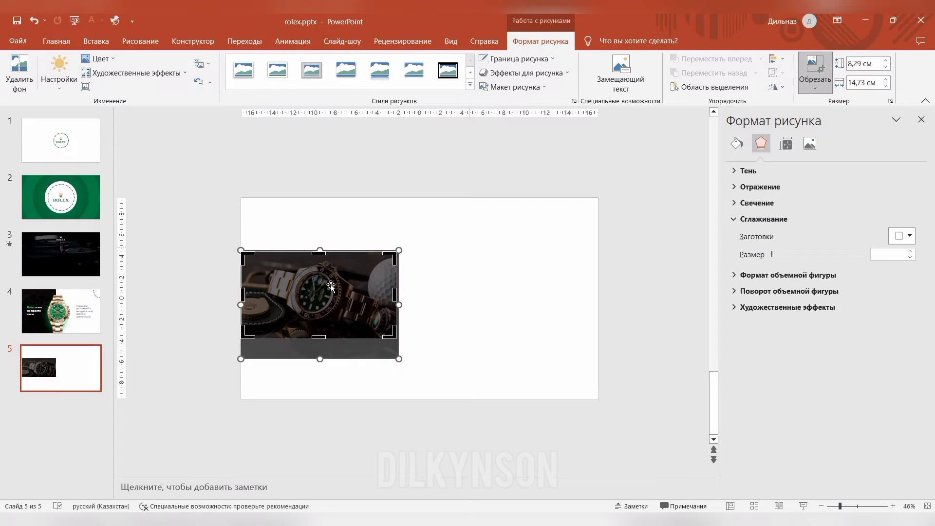
pyautogui.press('Escape')
# Move the cropped photo to the top-left corner and stretch it across the whole slide.
pyautogui.click(331, 302)
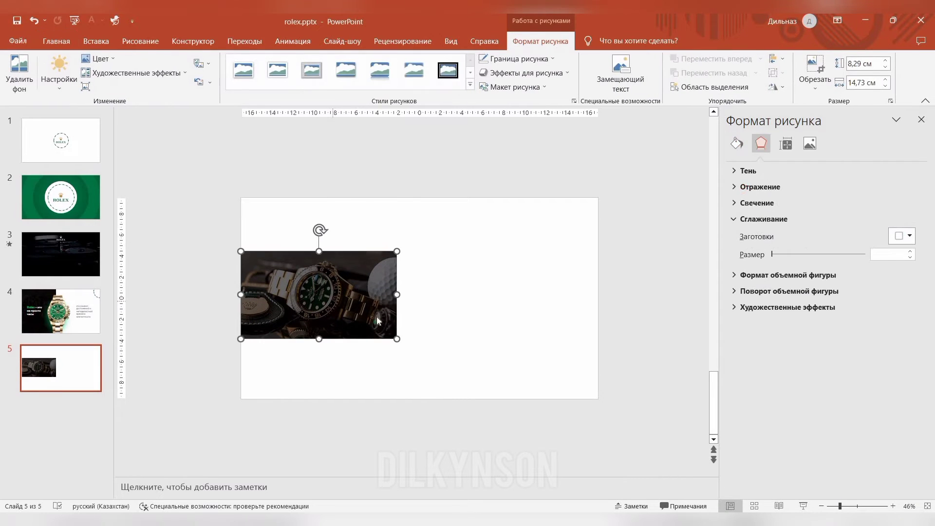
pyautogui.rightClick(333, 305)
pyautogui.click(376, 327)
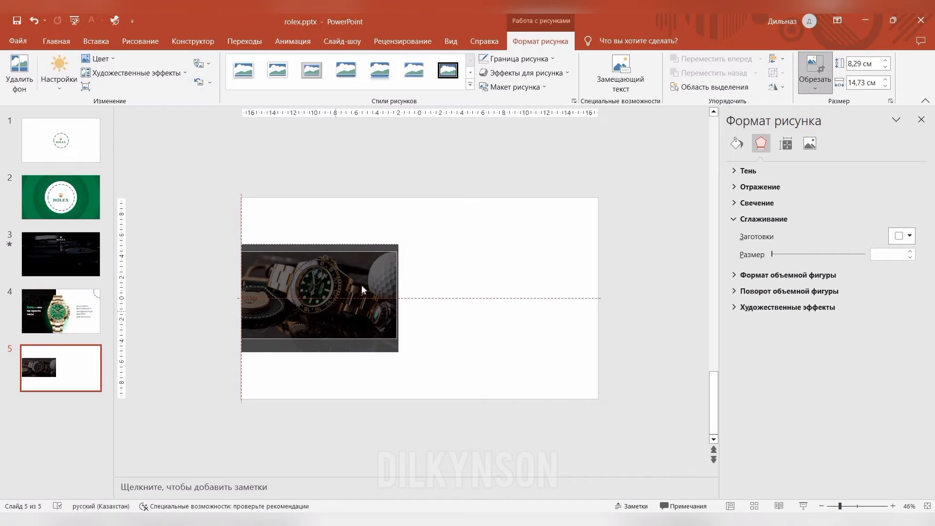
pyautogui.press('Escape')
pyautogui.moveTo(296, 308); pyautogui.dragTo(288, 220)
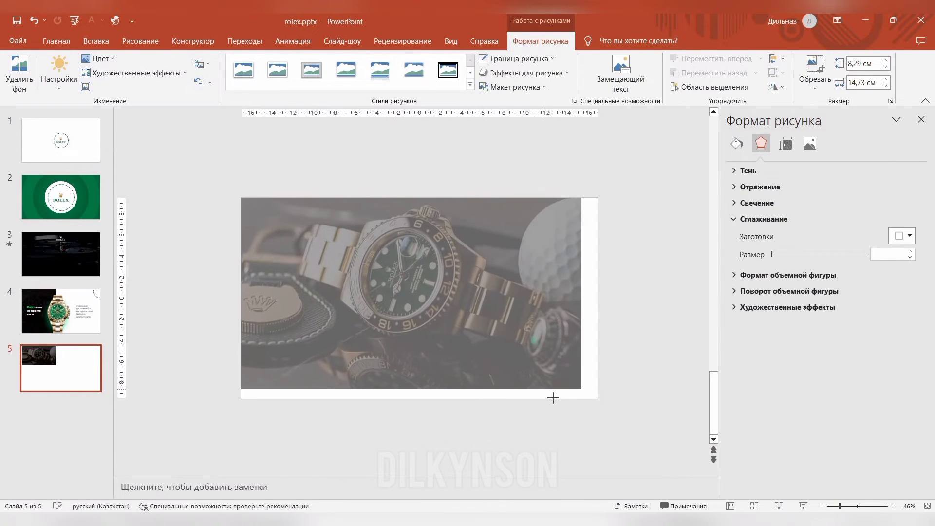
pyautogui.moveTo(478, 340); pyautogui.dragTo(553, 397)
pyautogui.click(654, 239)
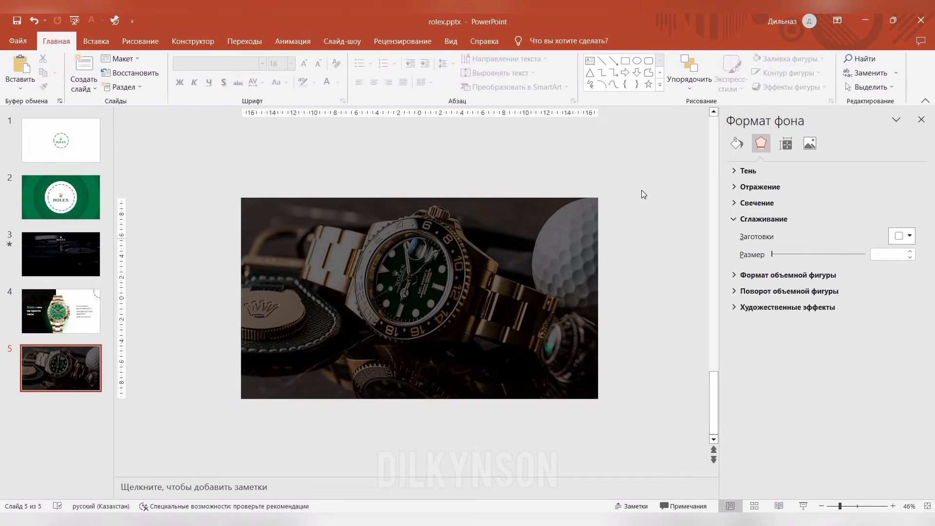
# Draw a rectangle matching the slide edges and remove its outline.
pyautogui.click(625, 61)
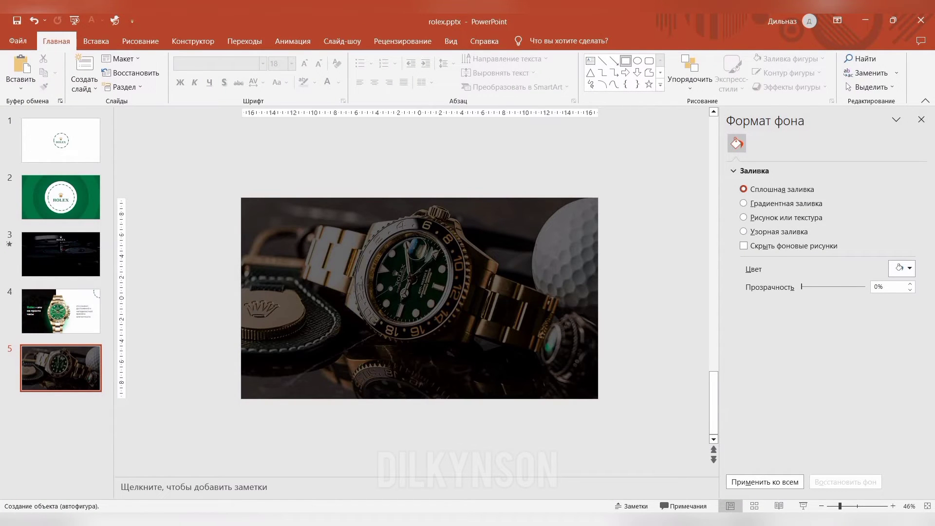
pyautogui.moveTo(241, 197); pyautogui.dragTo(598, 402)
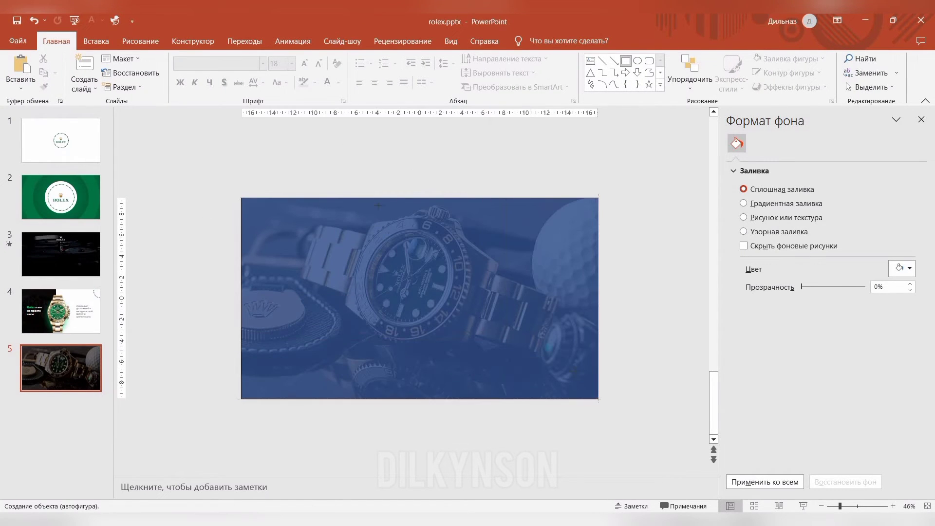
pyautogui.moveTo(241, 197); pyautogui.dragTo(240, 197)
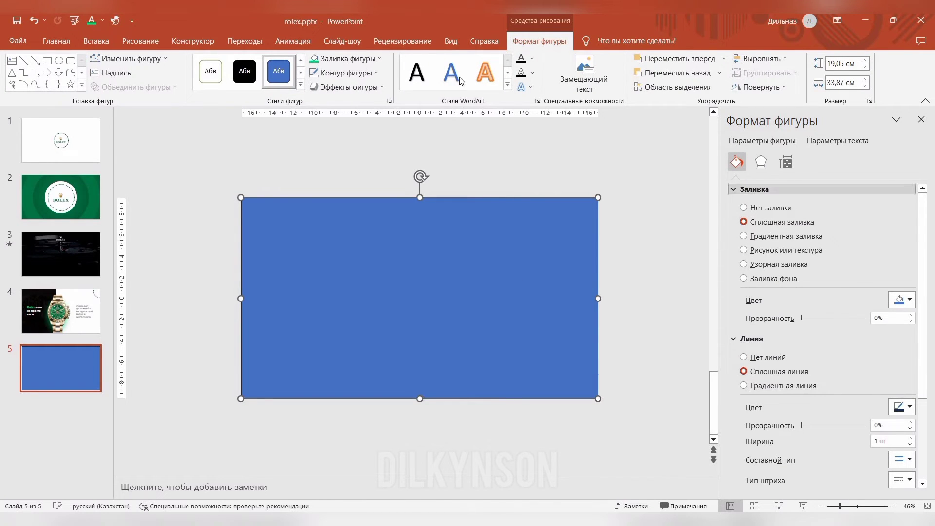
pyautogui.click(344, 73)
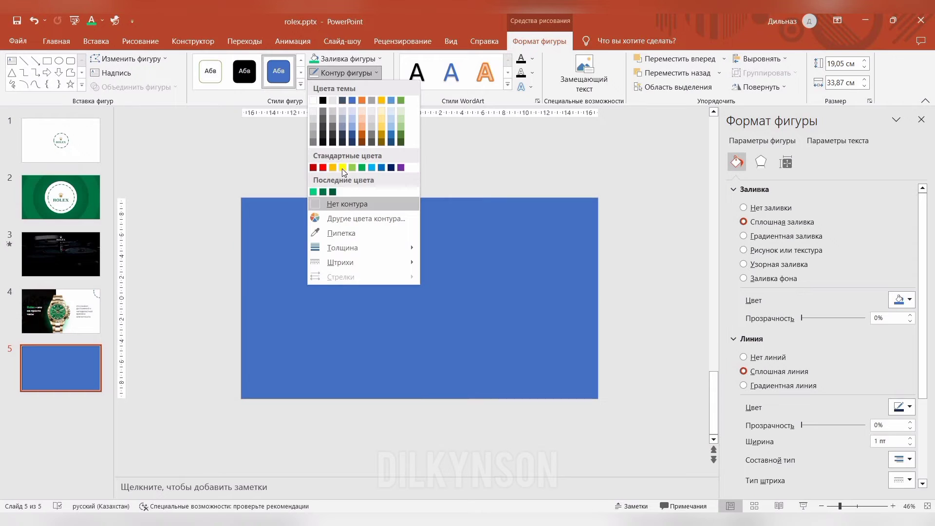
pyautogui.click(349, 205)
# Fill the rectangle with a reversed two-stop green gradient, right end 100% transparent.
pyautogui.click(743, 236)
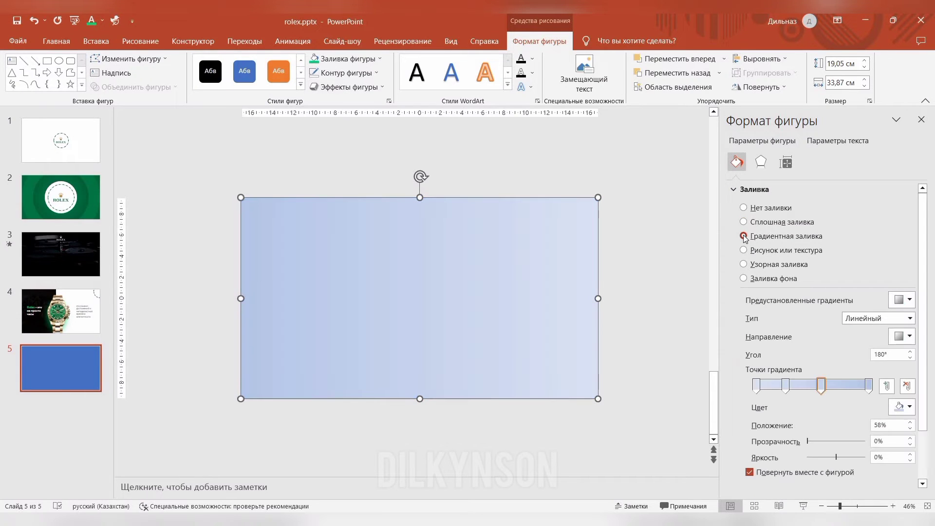
pyautogui.moveTo(823, 405); pyautogui.dragTo(788, 400)
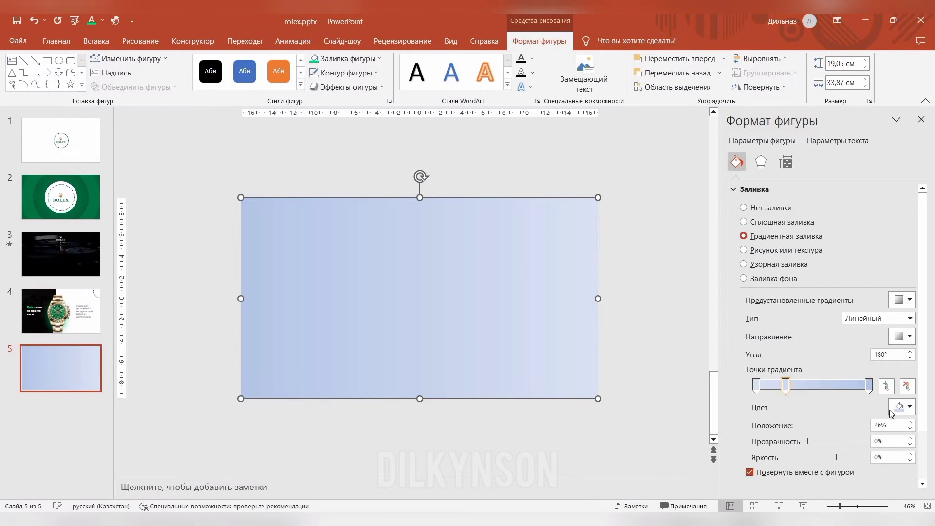
pyautogui.click(907, 386)
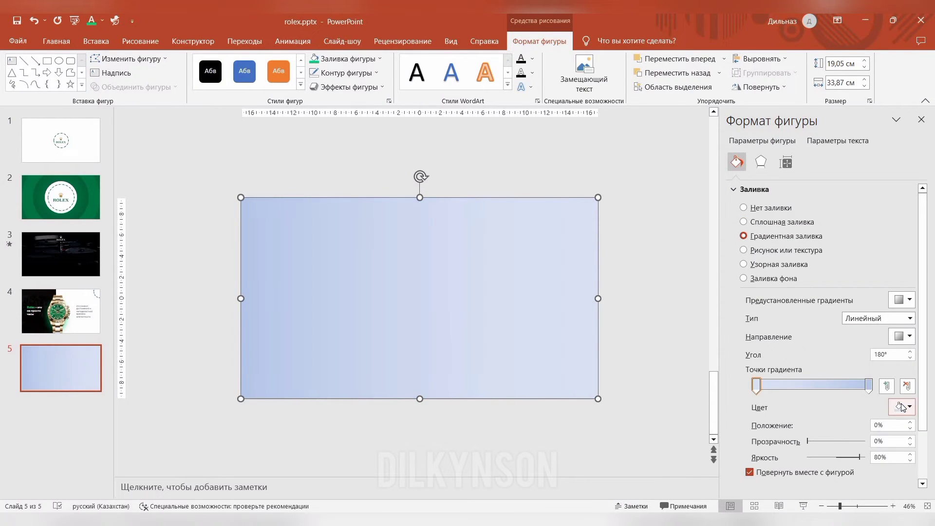
pyautogui.click(905, 335)
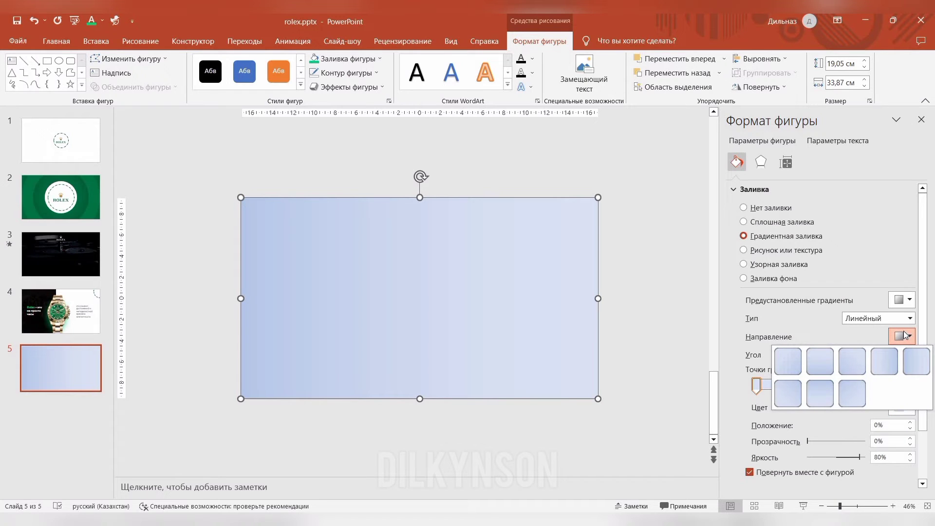
pyautogui.click(893, 361)
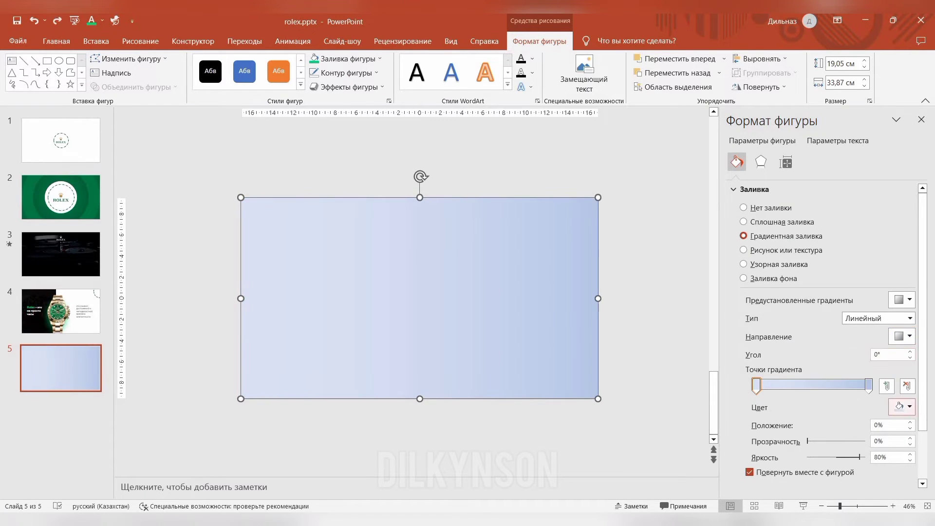
pyautogui.click(902, 407)
pyautogui.click(850, 370)
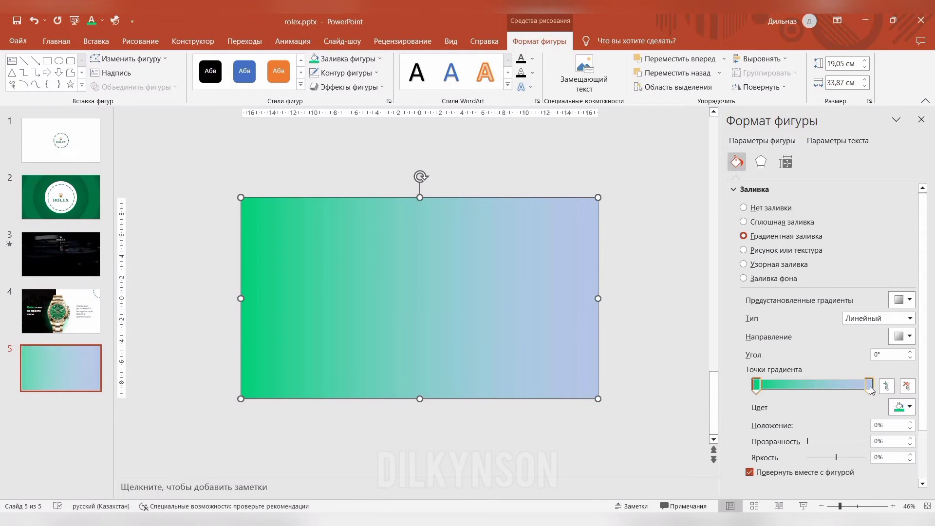
pyautogui.click(869, 386)
pyautogui.click(906, 407)
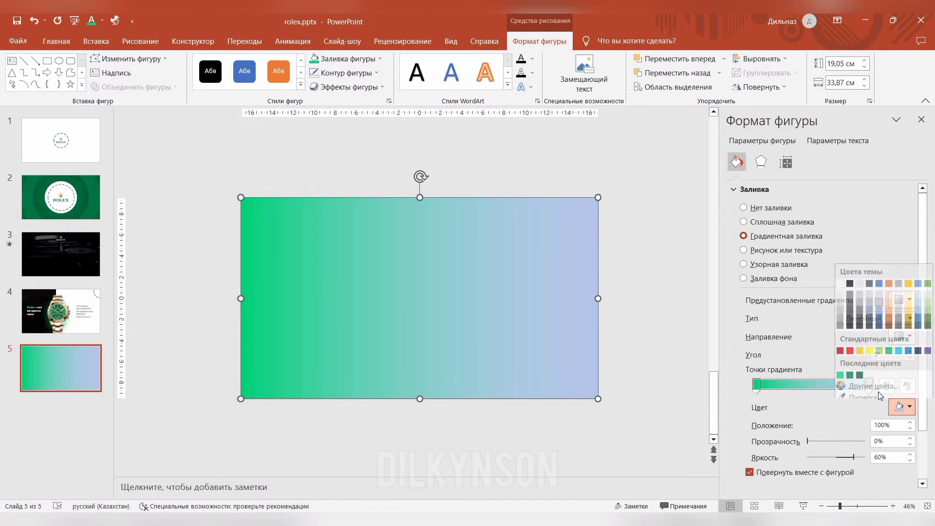
pyautogui.click(852, 374)
pyautogui.moveTo(810, 442); pyautogui.dragTo(865, 441)
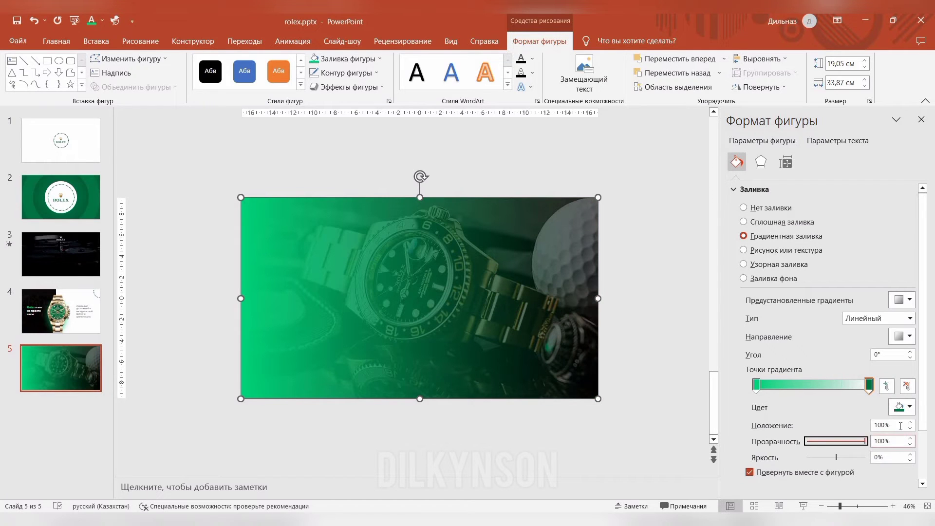
# Set the word успеха in TT Norms Regular, enlarged to size 54.
pyautogui.click(922, 121)
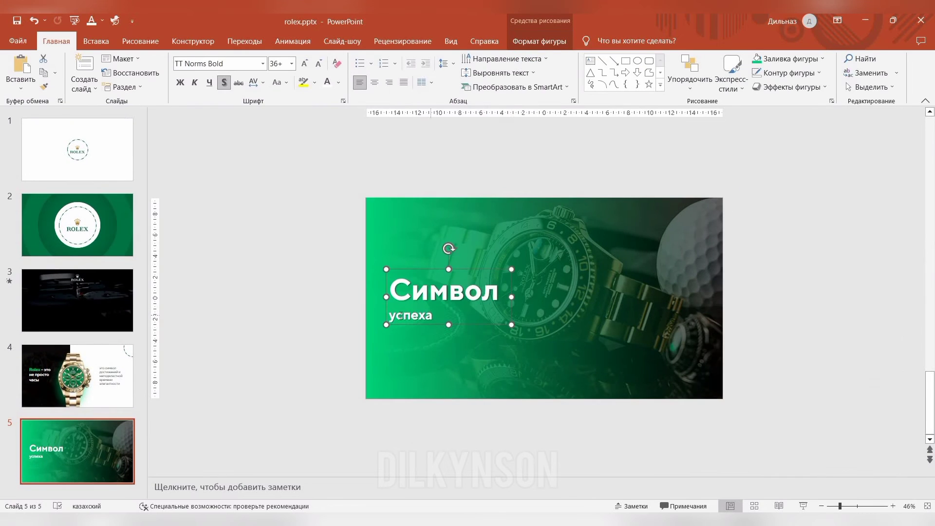
pyautogui.doubleClick(400, 316)
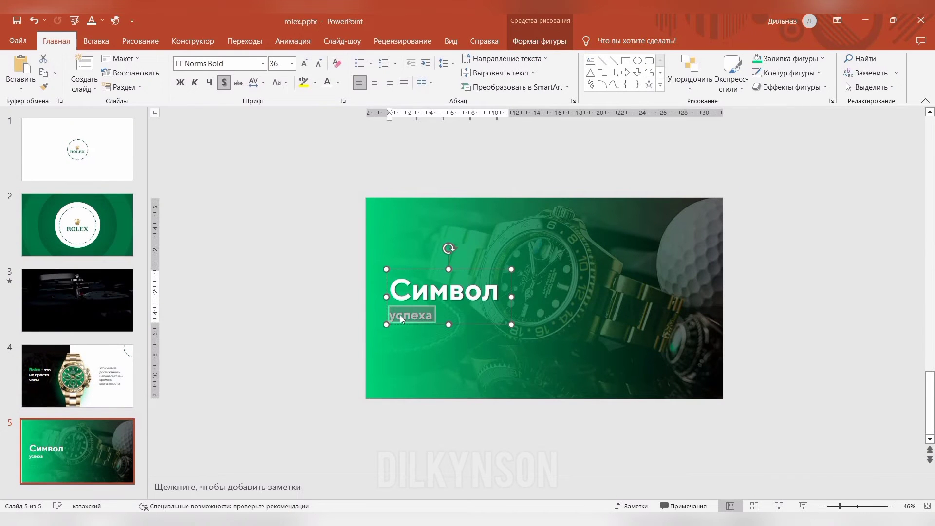
pyautogui.click(262, 64)
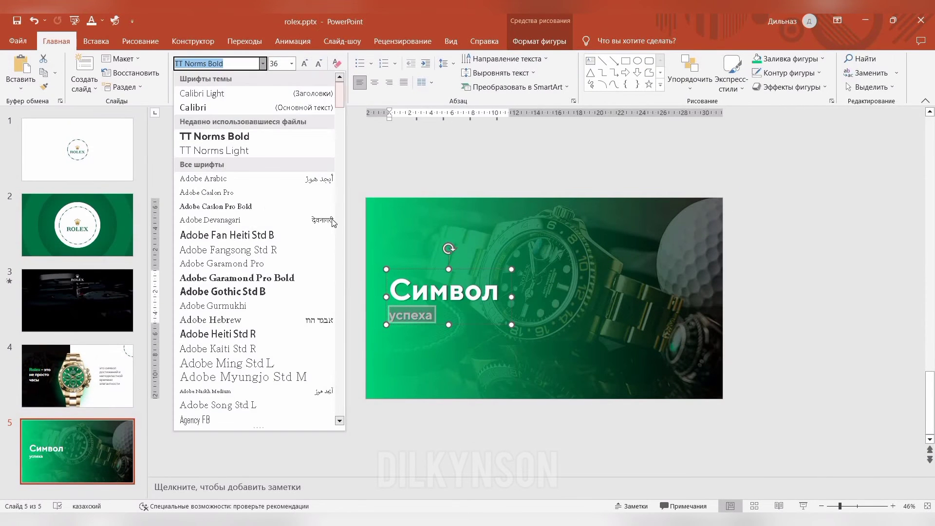
pyautogui.scroll(-1, 341, 292)
pyautogui.scroll(-5, 347, 304)
pyautogui.scroll(-5, 346, 314)
pyautogui.scroll(-5, 346, 331)
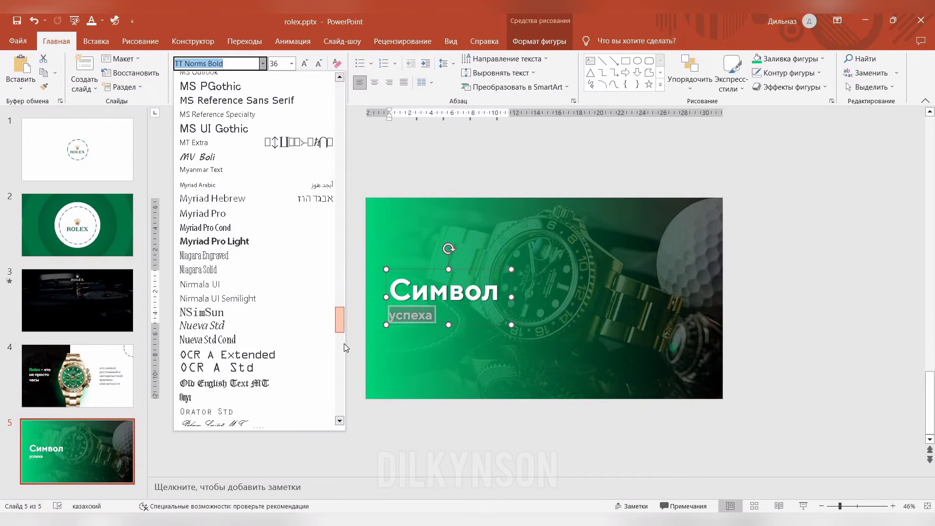
pyautogui.scroll(-5, 346, 349)
pyautogui.moveTo(347, 353); pyautogui.dragTo(349, 394)
pyautogui.click(261, 368)
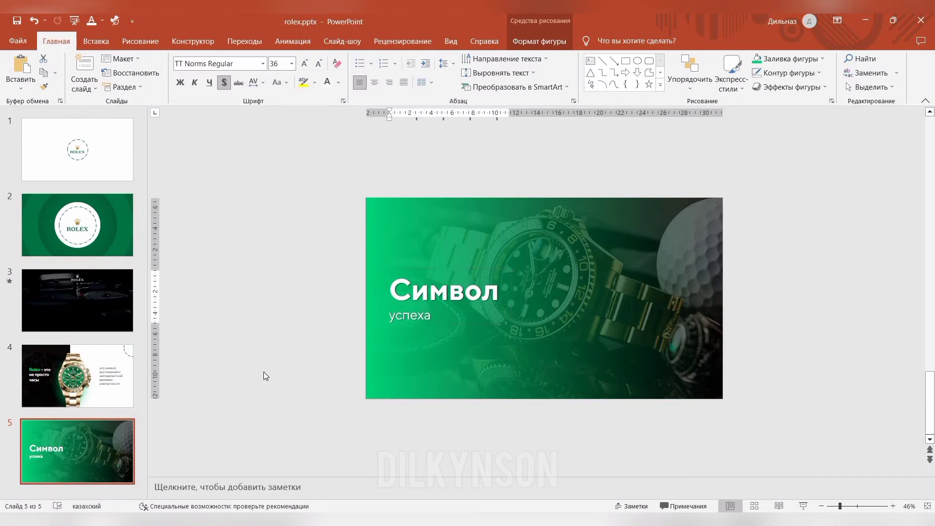
pyautogui.click(303, 66)
pyautogui.click(303, 66)
pyautogui.click(302, 66)
pyautogui.click(302, 66)
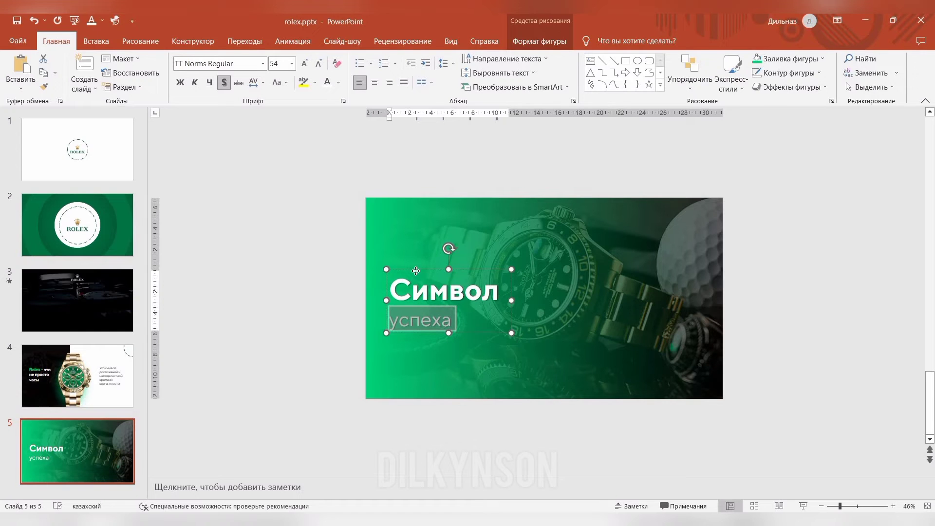
# Paste the ROLEX logo, enlarge it and place it above the Символ title.
pyautogui.click(547, 237)
pyautogui.hotkey('ctrl', 'v')
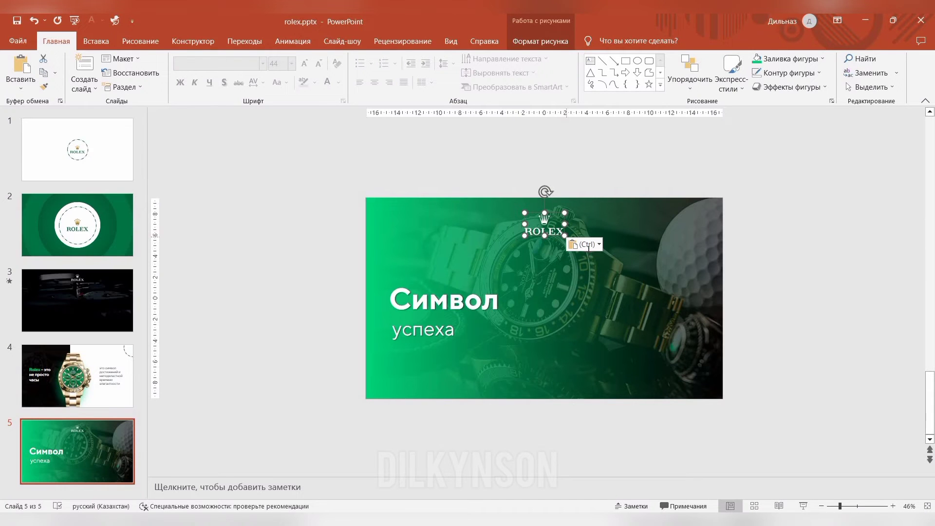
pyautogui.moveTo(565, 235); pyautogui.dragTo(596, 253)
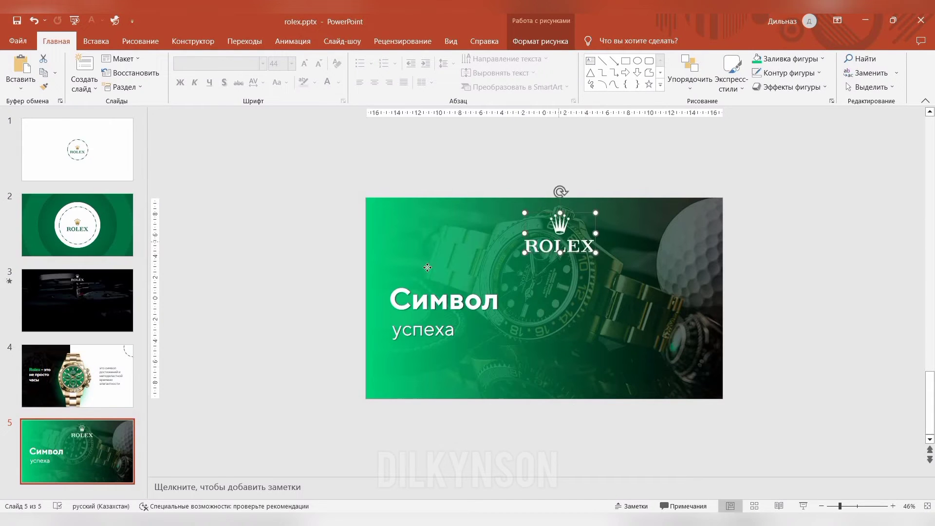
pyautogui.moveTo(427, 268); pyautogui.dragTo(426, 259)
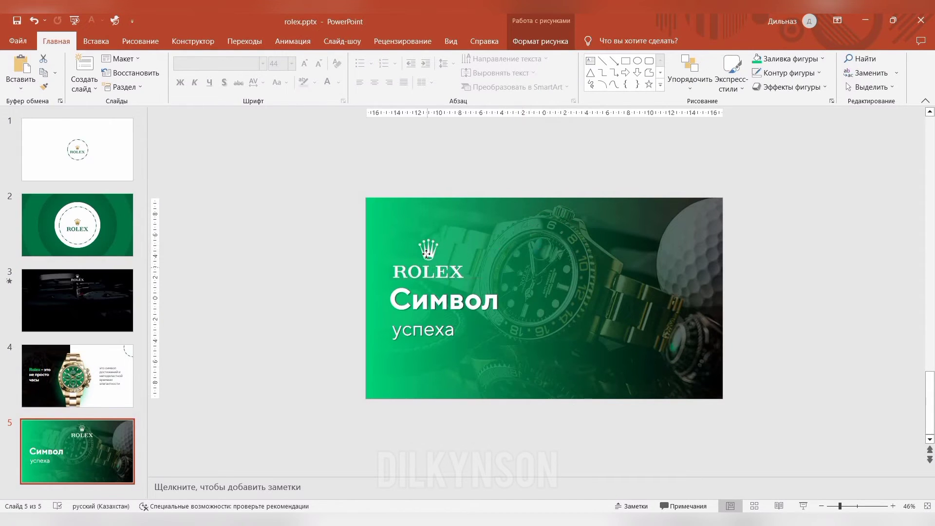
pyautogui.click(105, 211)
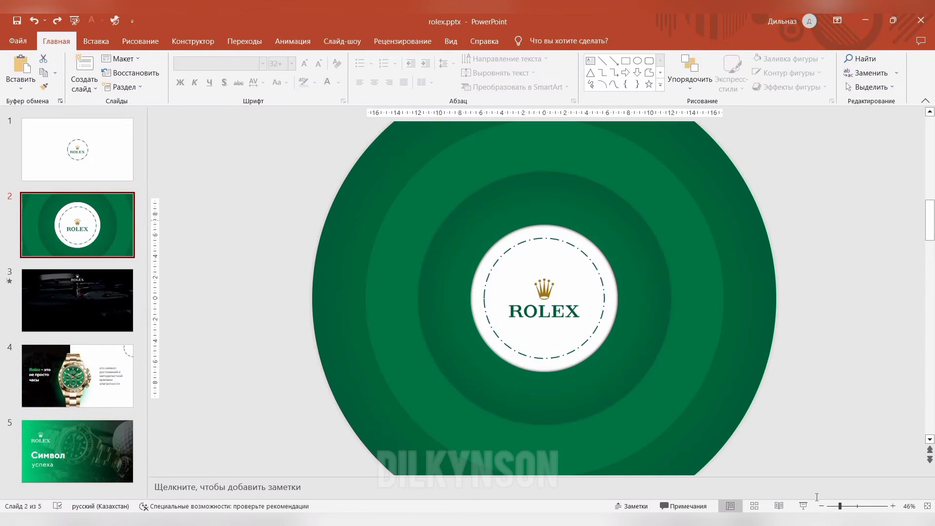
# Give slide 2 a Morph transition lasting 02,50 and preview it.
pyautogui.click(549, 241)
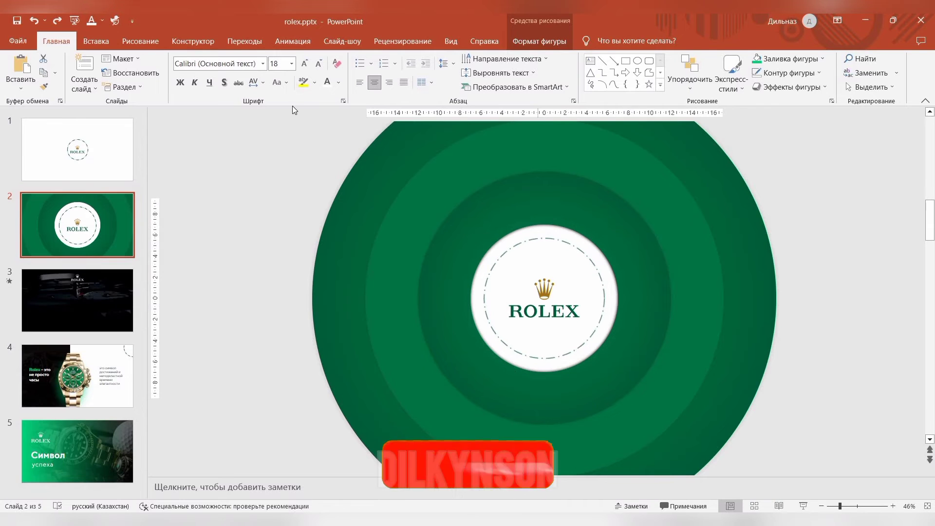
pyautogui.click(234, 46)
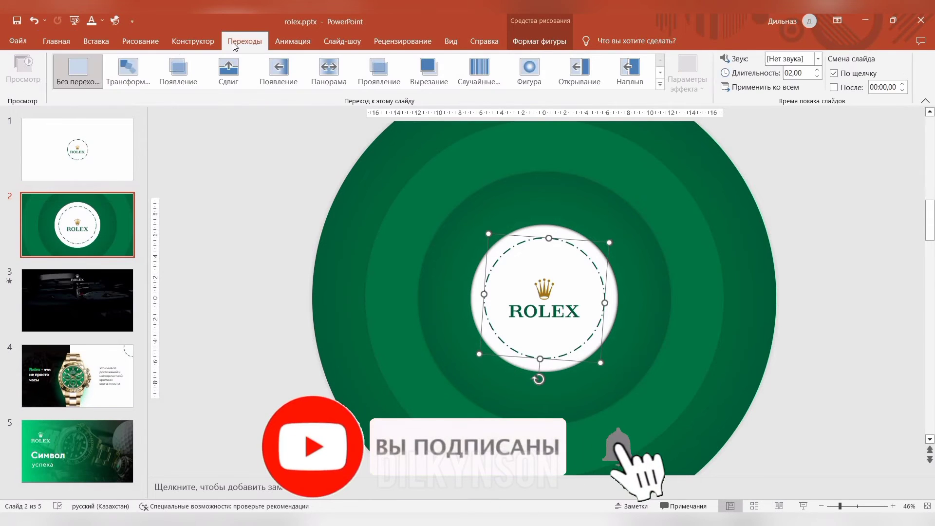
pyautogui.click(128, 70)
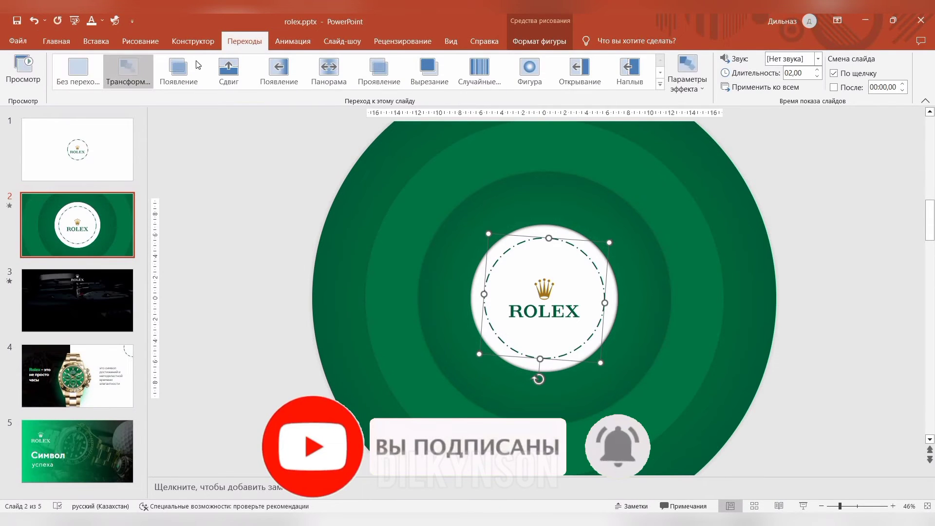
pyautogui.click(818, 69)
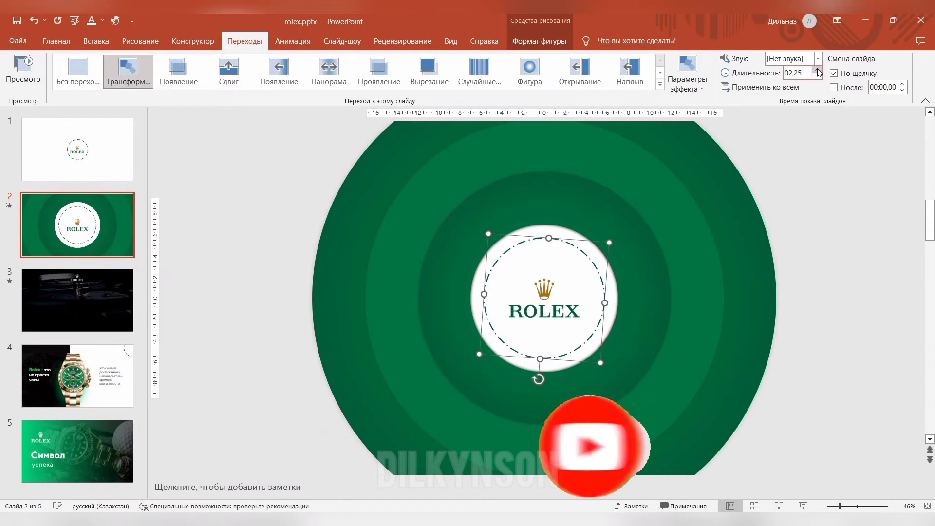
pyautogui.click(16, 61)
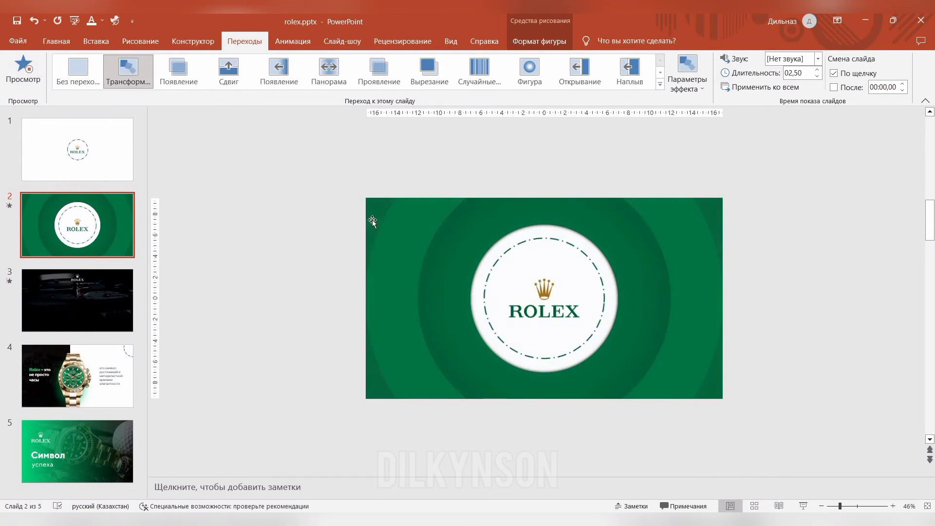
# Copy slide 2's green rings and white Rolex circle onto slide 1.
pyautogui.click(399, 203)
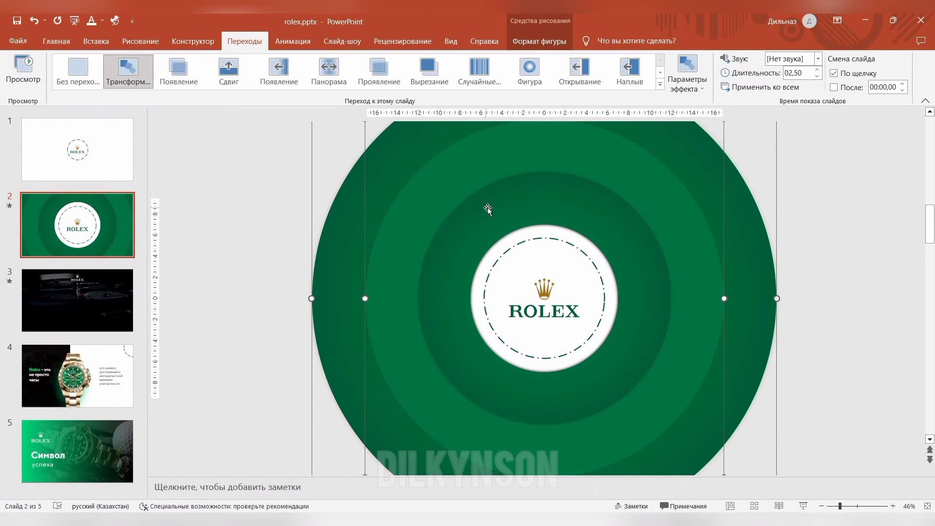
pyautogui.keyDown('shift'); pyautogui.click(525, 234); pyautogui.keyUp('shift')
pyautogui.keyDown('shift'); pyautogui.click(525, 234); pyautogui.keyUp('shift')
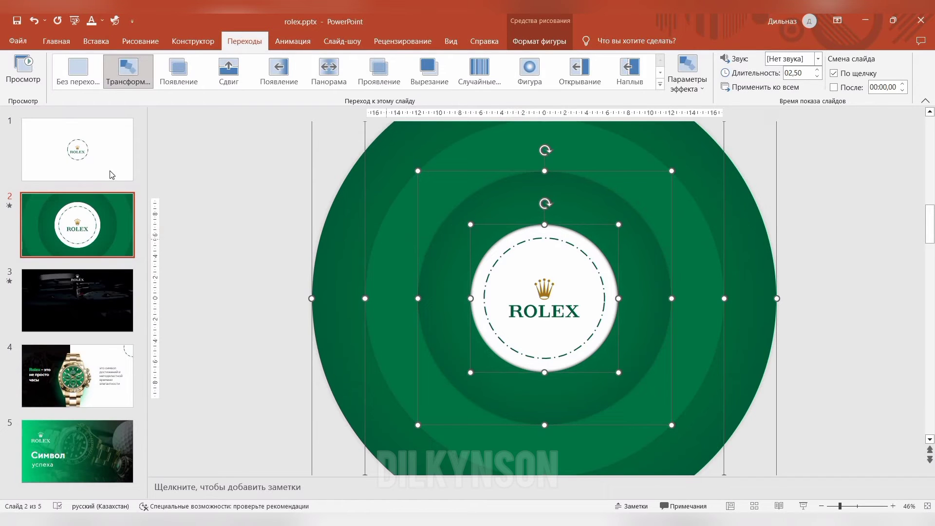
pyautogui.click(101, 157)
pyautogui.hotkey('ctrl', 'v')
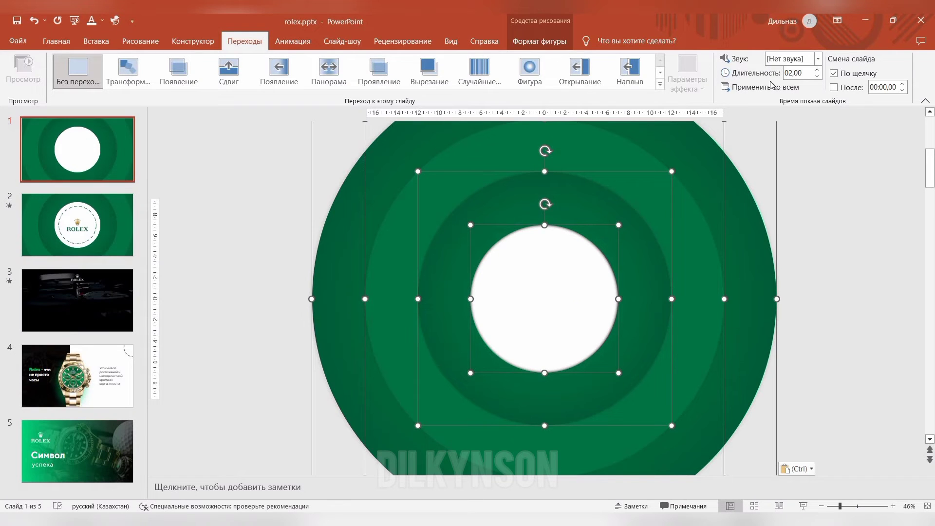
# Resize the pasted circles on slide 1 to 10 cm.
pyautogui.click(540, 41)
pyautogui.click(841, 63)
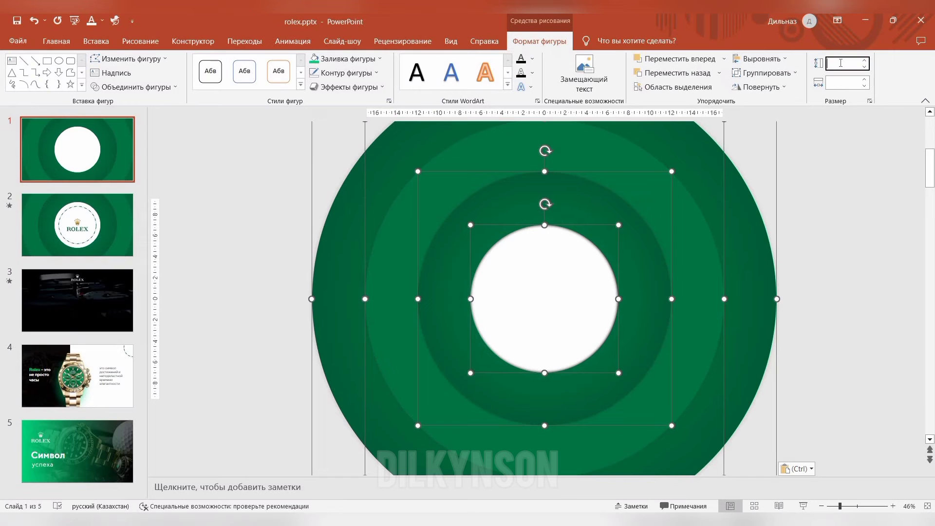
pyautogui.write('10')
pyautogui.press('Return')
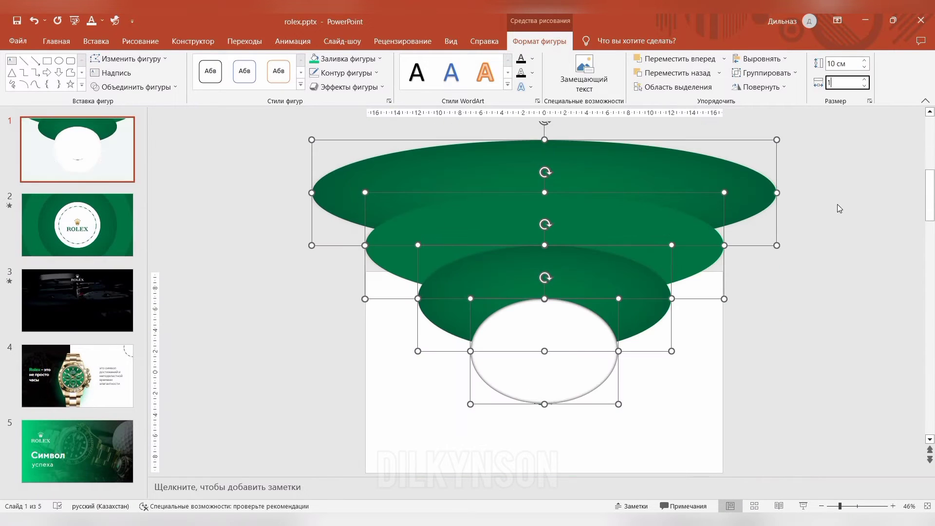
# Stack and group the four circles, then centre them horizontally and vertically on the slide.
pyautogui.click(364, 185)
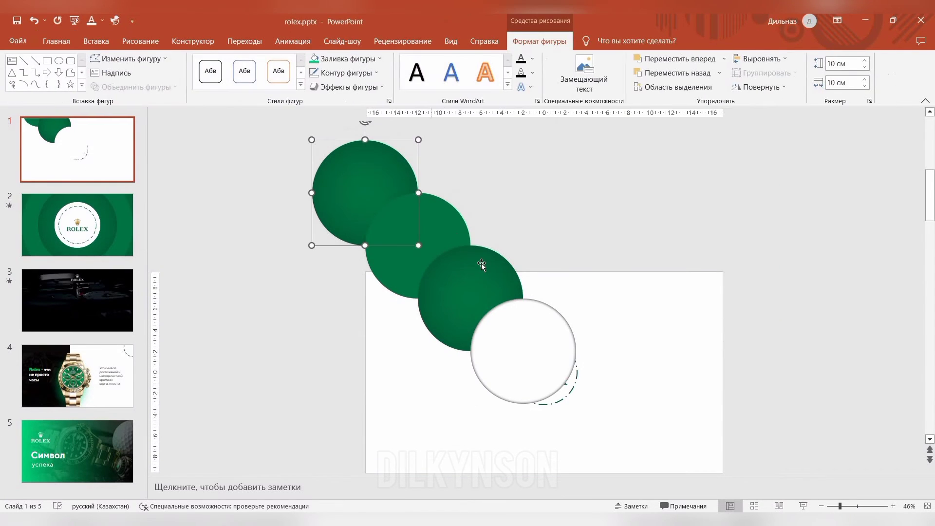
pyautogui.keyDown('shift'); pyautogui.click(418, 239); pyautogui.keyUp('shift')
pyautogui.keyDown('shift'); pyautogui.click(470, 291); pyautogui.keyUp('shift')
pyautogui.keyDown('shift'); pyautogui.click(524, 344); pyautogui.keyUp('shift')
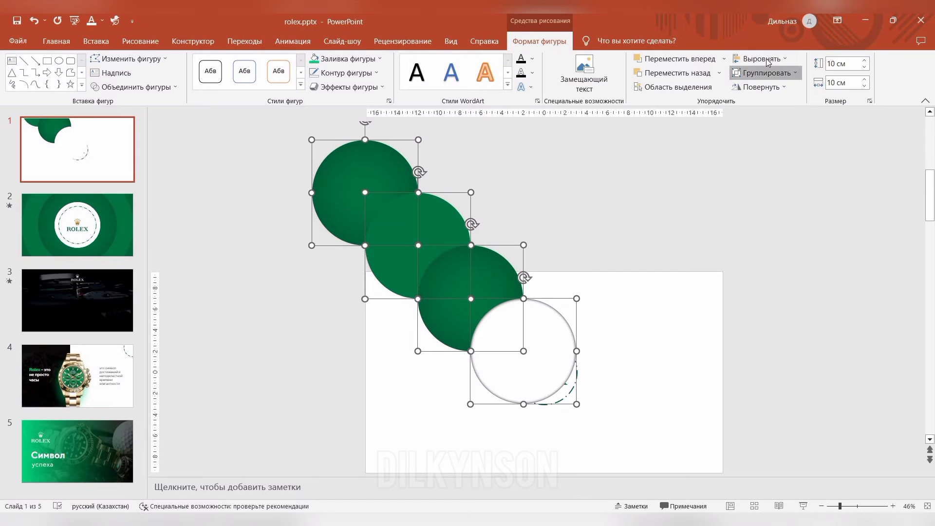
pyautogui.click(761, 56)
pyautogui.click(762, 58)
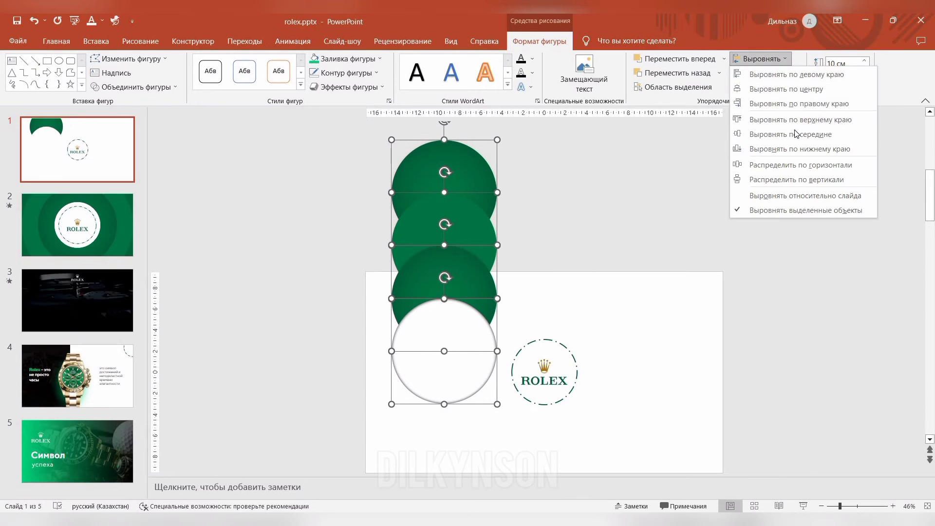
pyautogui.click(789, 132)
pyautogui.click(763, 73)
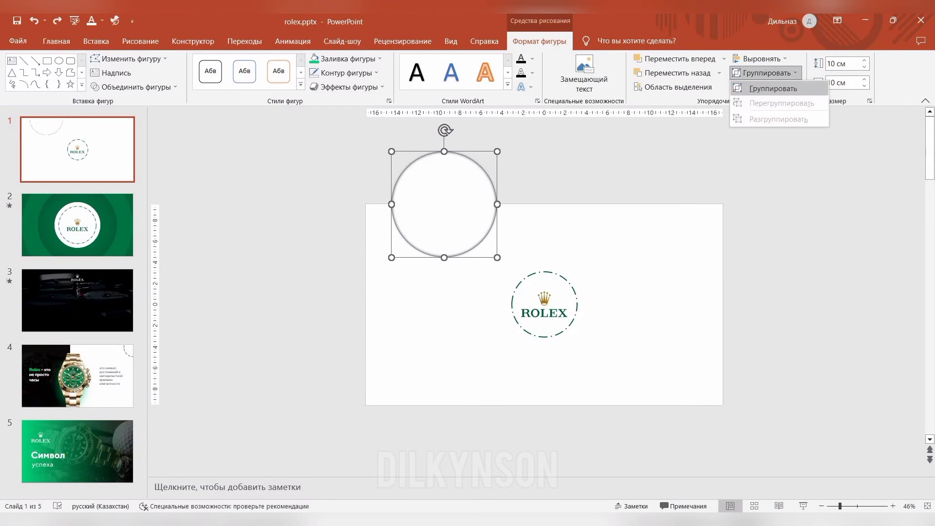
pyautogui.click(765, 58)
pyautogui.click(765, 59)
pyautogui.click(780, 89)
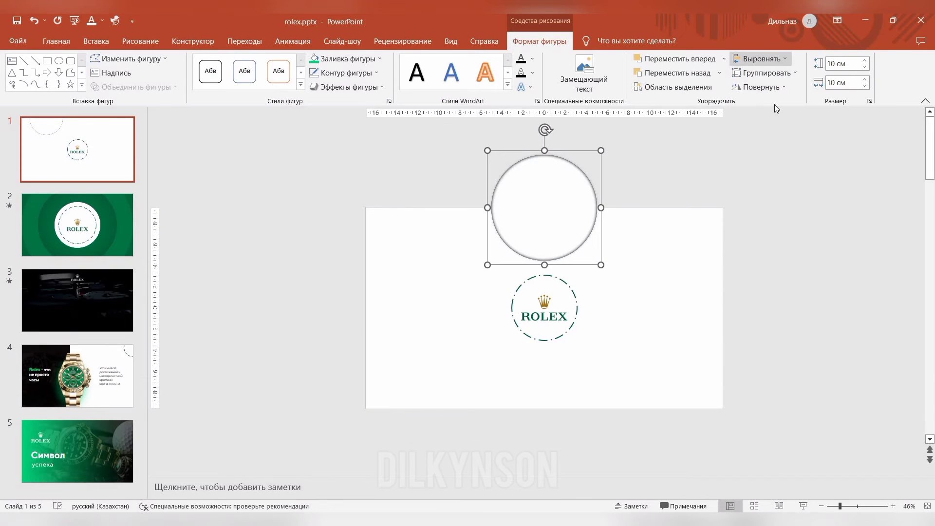
pyautogui.click(763, 58)
pyautogui.click(780, 131)
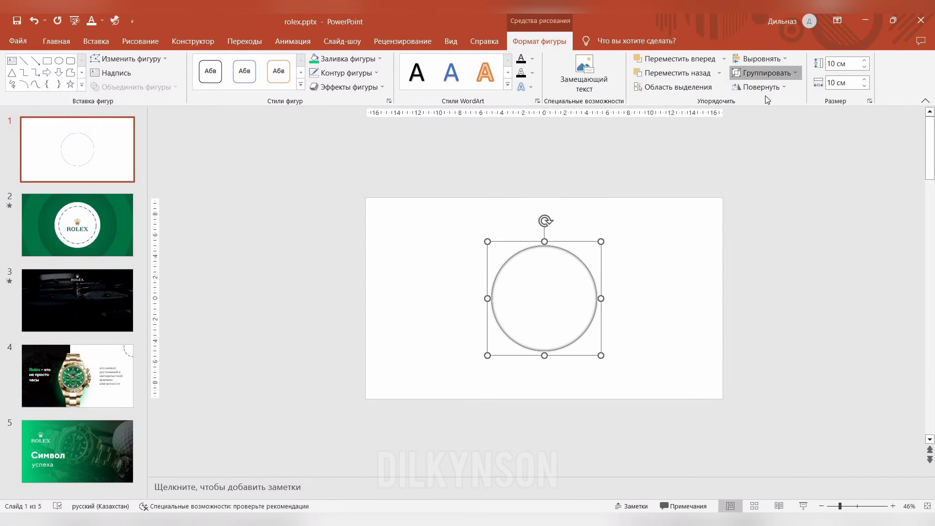
# Ungroup the circles, send them behind the Rolex logo and remove their fill.
pyautogui.click(765, 73)
pyautogui.click(775, 103)
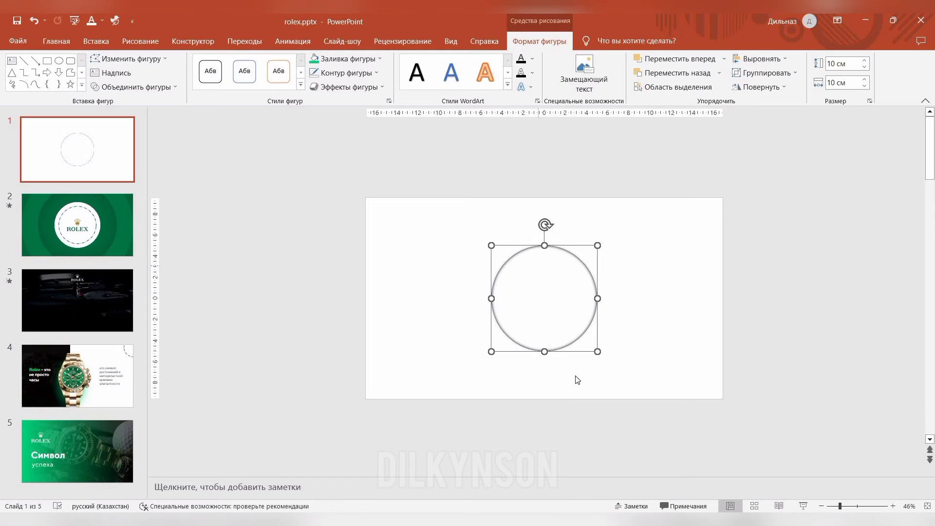
pyautogui.rightClick(538, 265)
pyautogui.click(549, 338)
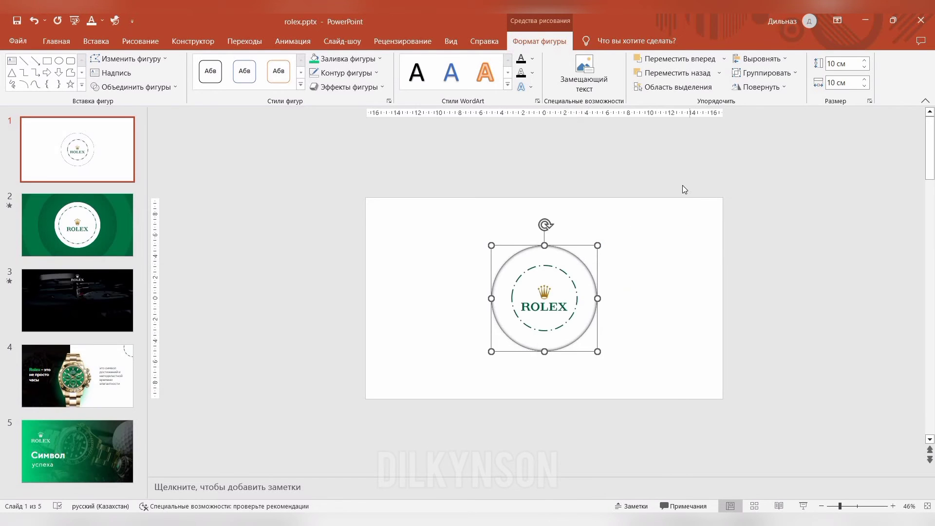
pyautogui.click(344, 58)
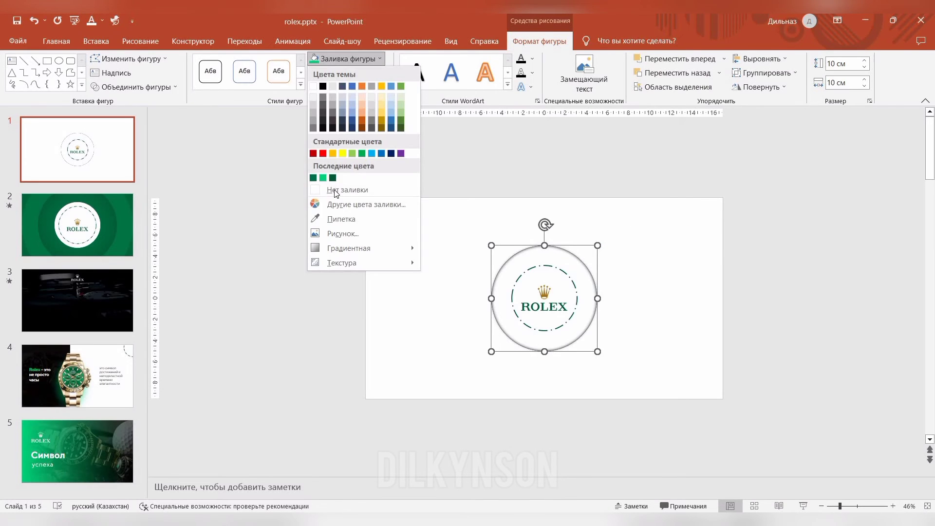
pyautogui.click(334, 189)
pyautogui.click(332, 223)
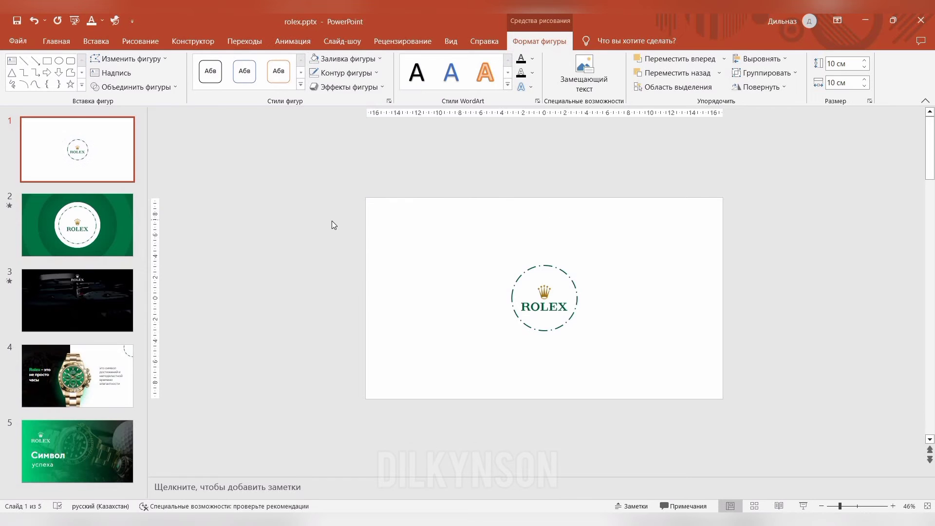
pyautogui.click(124, 228)
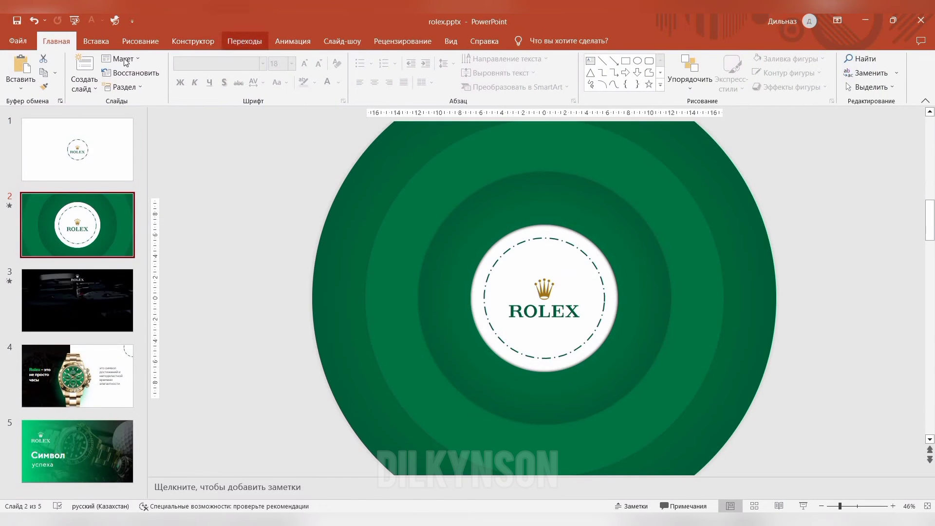
# Preview slide 2's Morph, then give slide 3 a 01,25 Вспышка (Flash) transition.
pyautogui.click(243, 40)
pyautogui.click(35, 68)
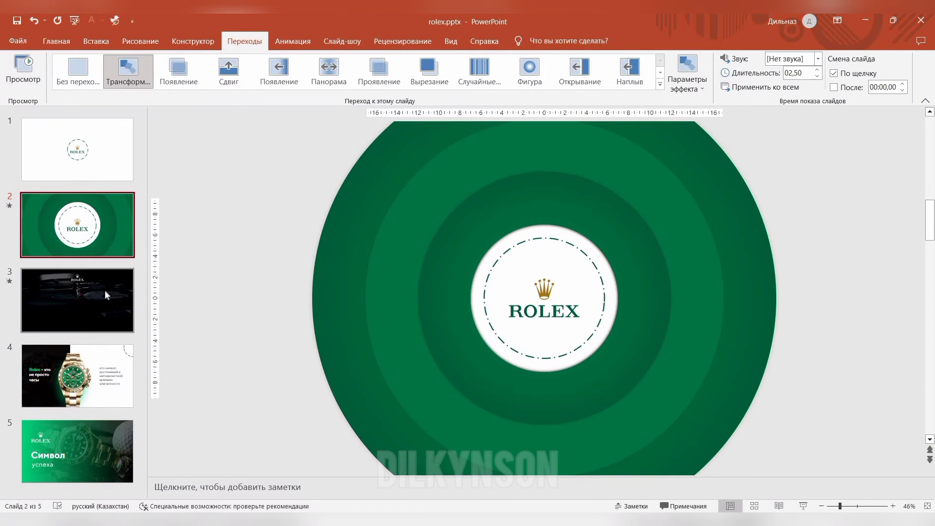
pyautogui.click(104, 290)
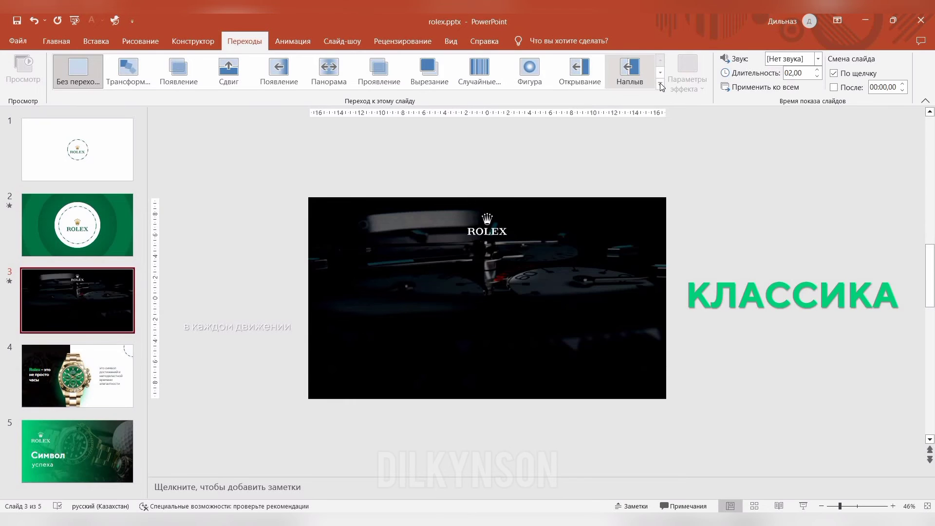
pyautogui.click(660, 84)
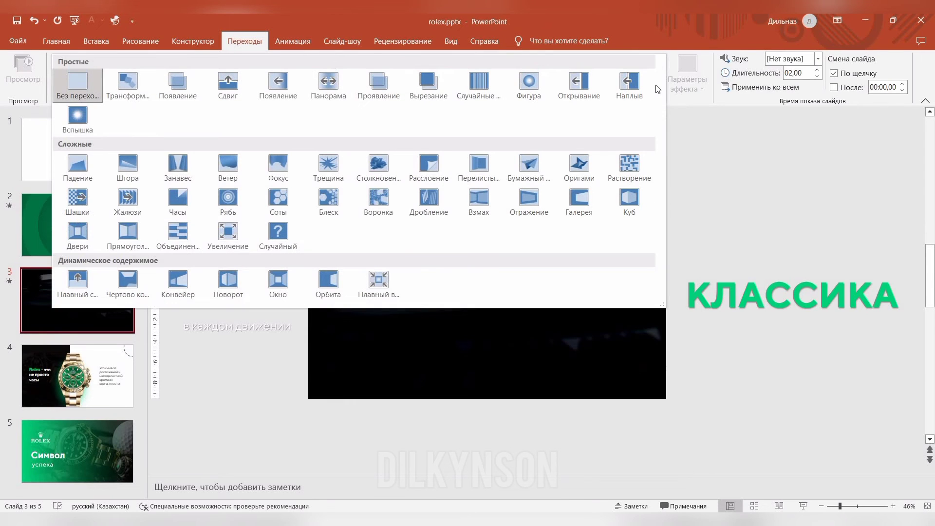
pyautogui.click(77, 117)
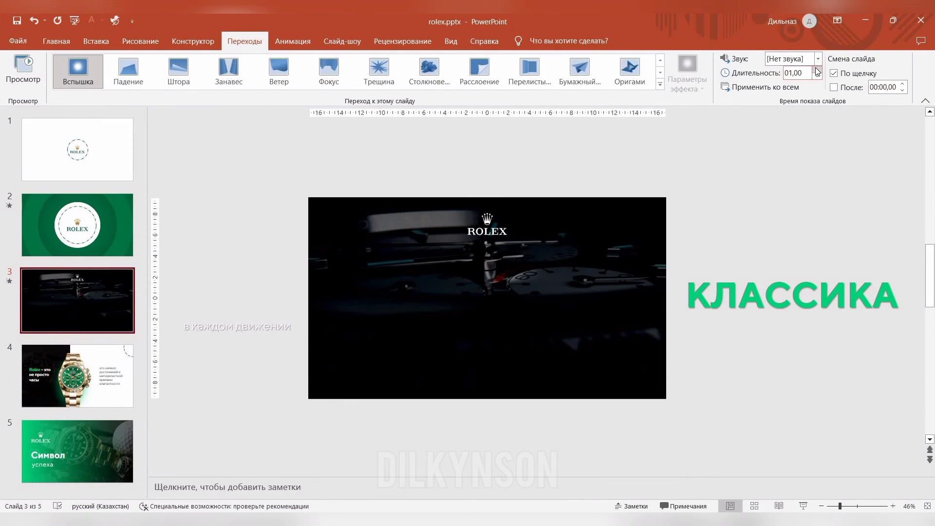
pyautogui.click(21, 64)
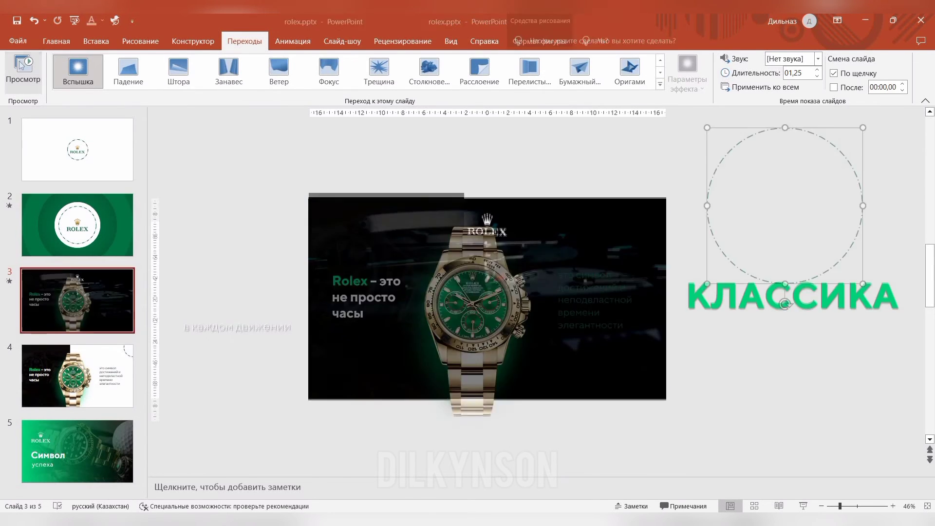
pyautogui.click(82, 386)
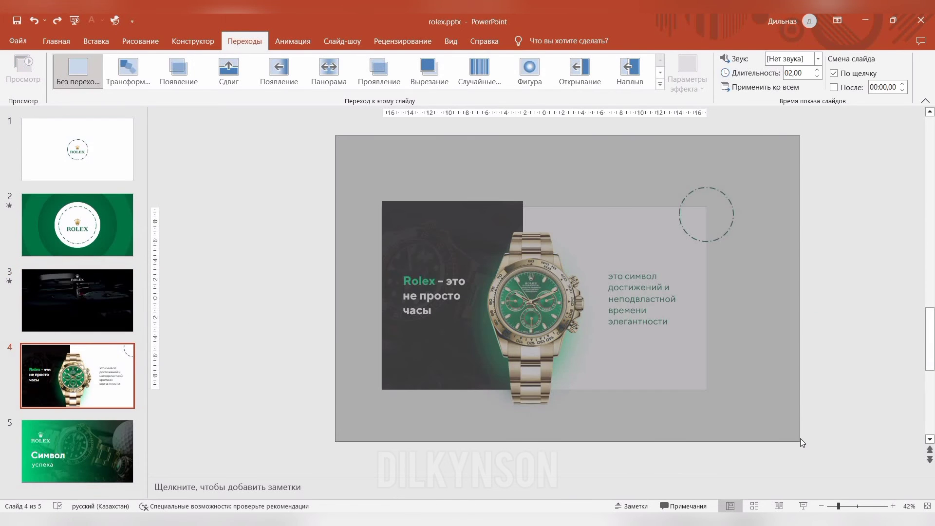
# Paste slide 4's objects onto slide 3, moving the dark photo left, tagline above, watch below.
pyautogui.moveTo(800, 441); pyautogui.dragTo(800, 441)
pyautogui.click(106, 298)
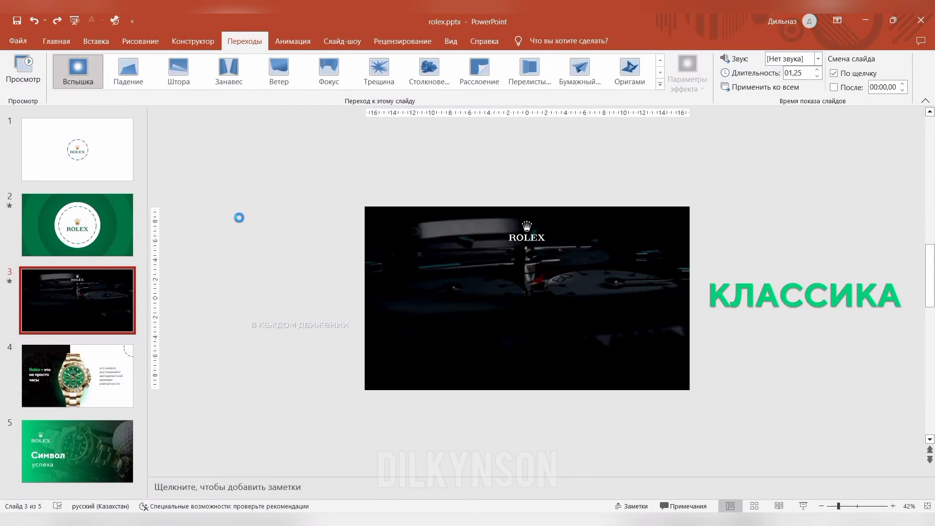
pyautogui.hotkey('ctrl', 'v')
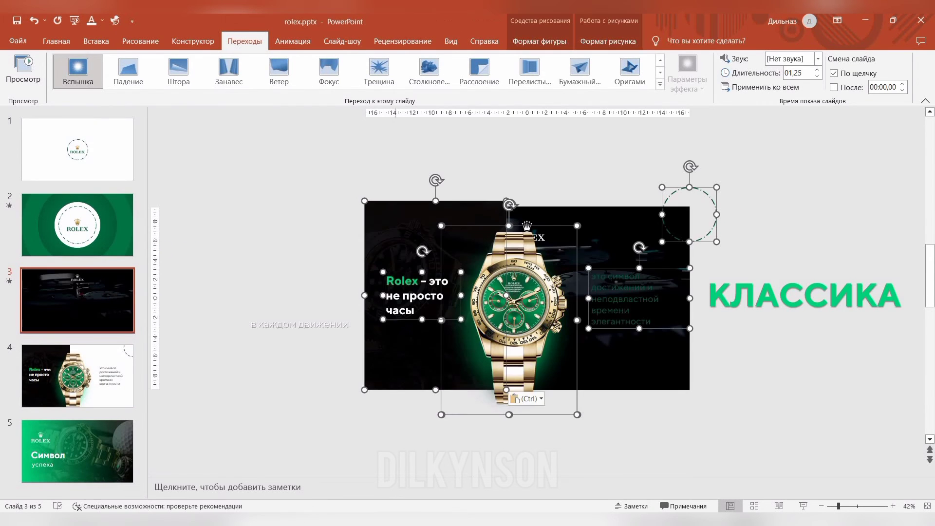
pyautogui.click(479, 181)
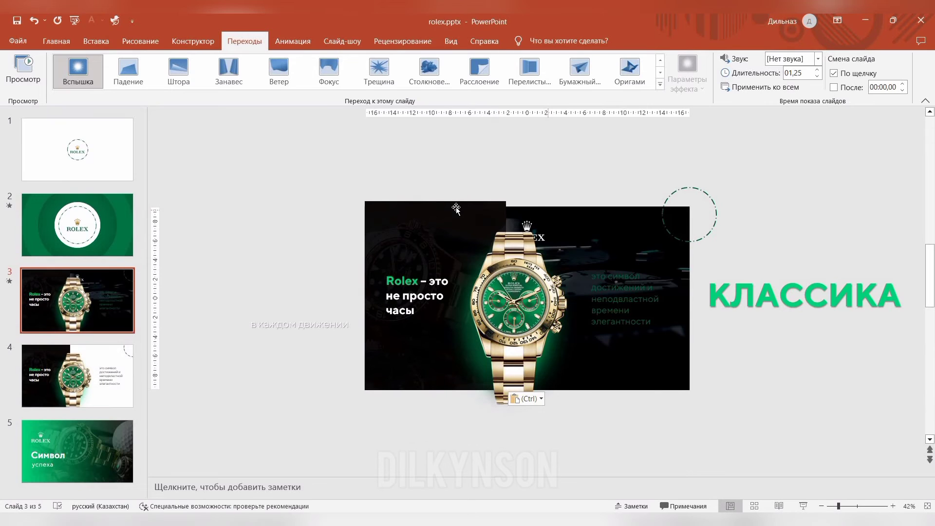
pyautogui.moveTo(414, 211); pyautogui.dragTo(187, 223)
pyautogui.click(419, 281)
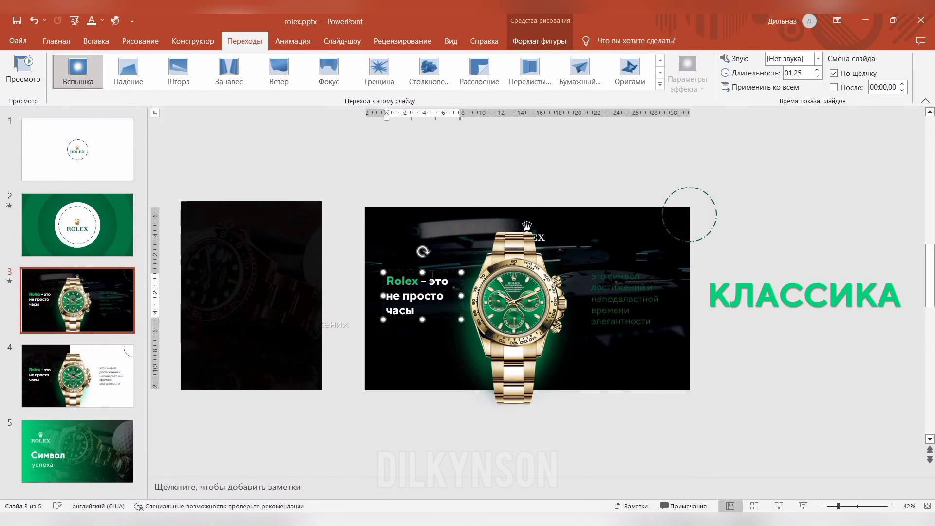
pyautogui.moveTo(428, 209); pyautogui.dragTo(439, 142)
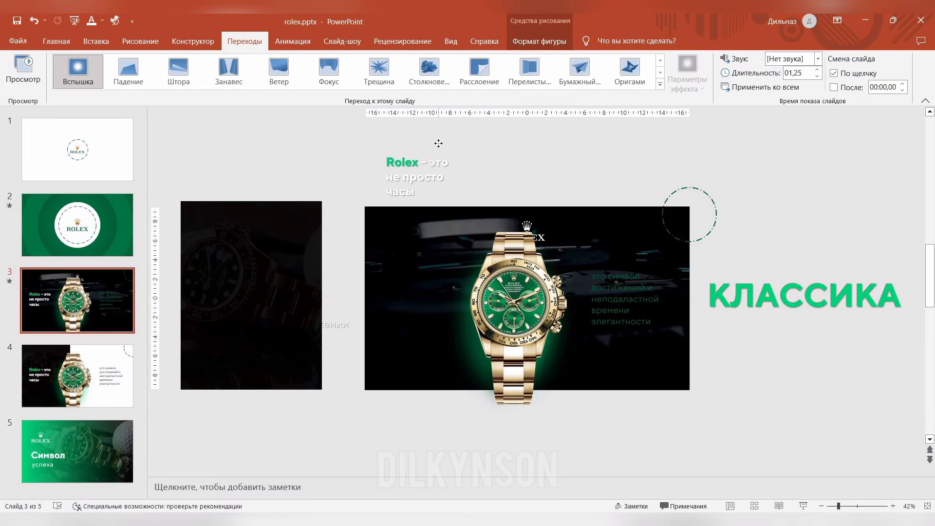
pyautogui.moveTo(516, 246); pyautogui.dragTo(527, 436)
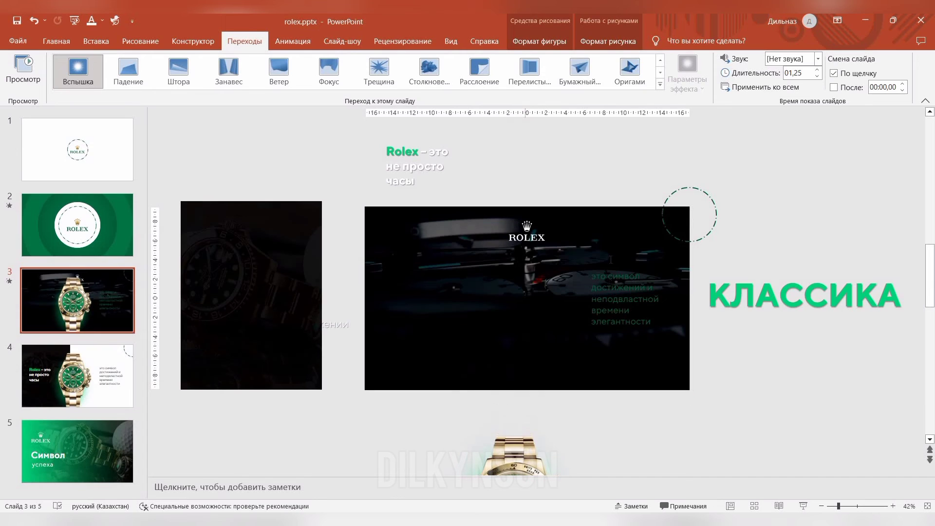
# Move the slogan onto КЛАССИКА and enlarge the dashed circle to ring it.
pyautogui.click(609, 252)
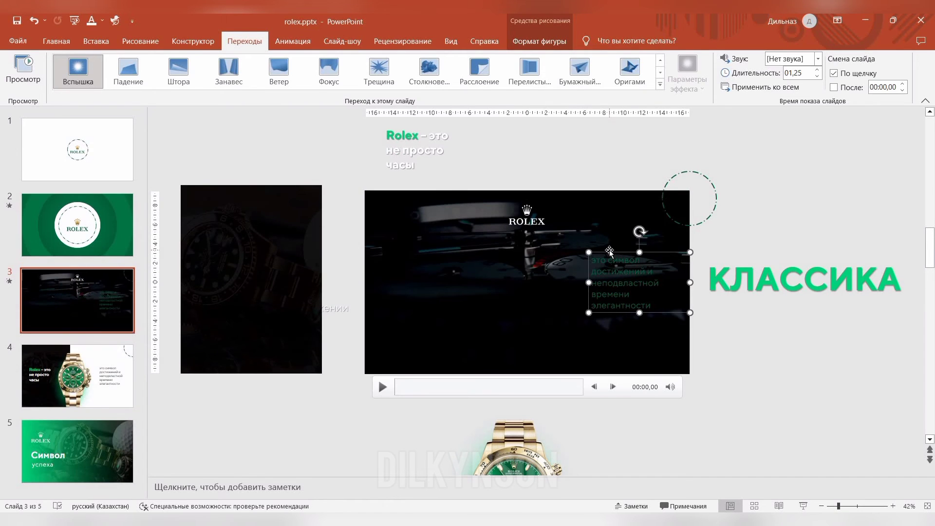
pyautogui.moveTo(612, 252)
pyautogui.mouseDown()
pyautogui.moveTo(723, 224)
pyautogui.moveTo(715, 212)
pyautogui.mouseUp()
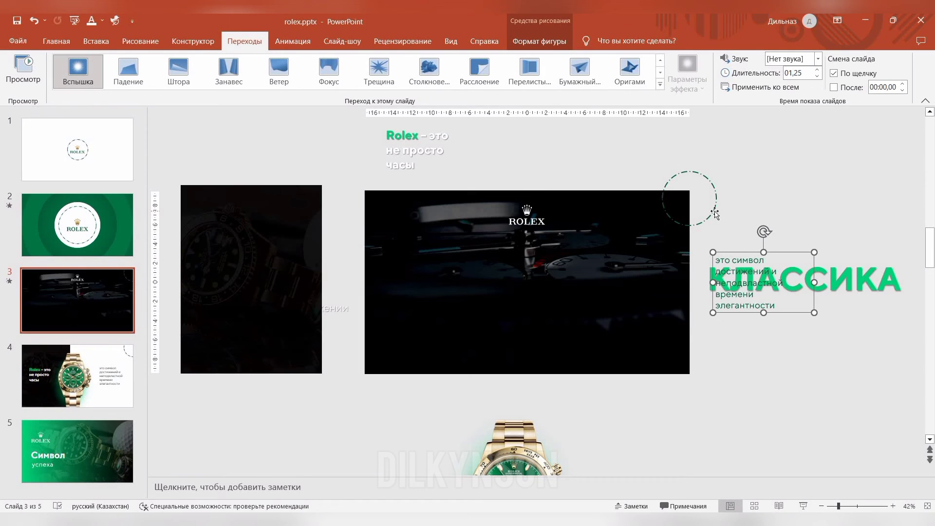
pyautogui.click(715, 212)
pyautogui.moveTo(717, 226); pyautogui.dragTo(860, 369)
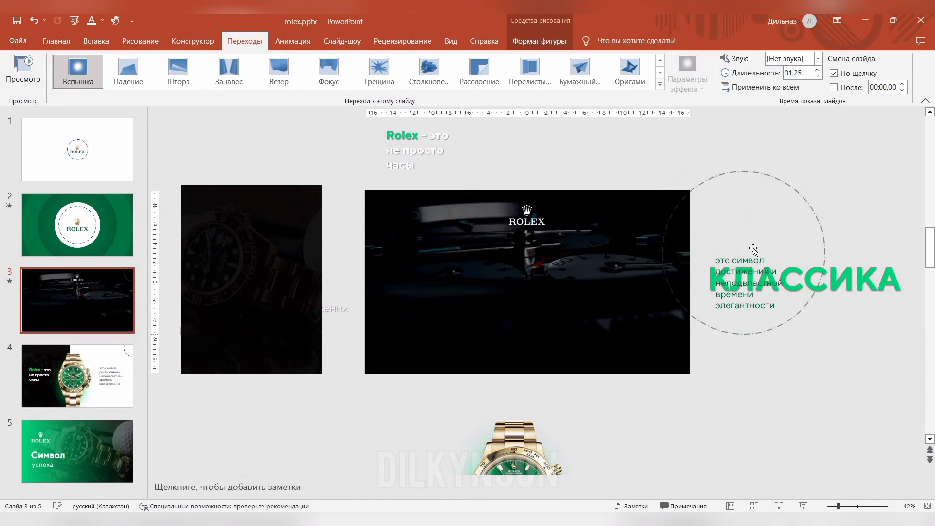
pyautogui.press('Delete')
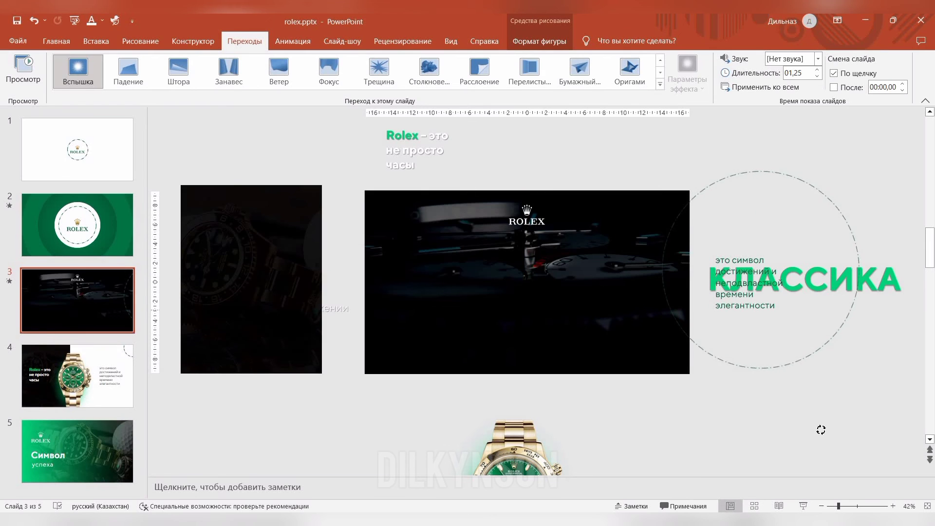
pyautogui.click(714, 182)
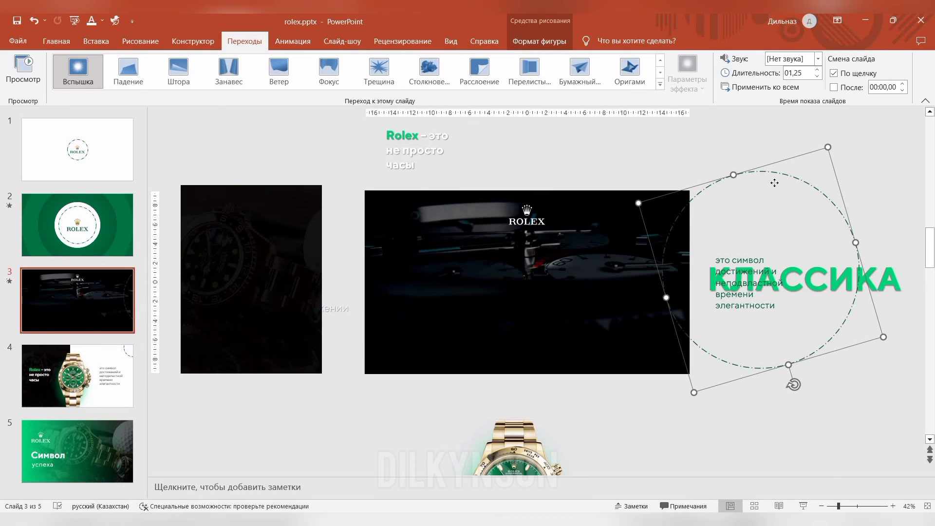
pyautogui.moveTo(774, 182)
pyautogui.mouseDown()
pyautogui.moveTo(828, 184)
pyautogui.moveTo(774, 183)
pyautogui.mouseUp()
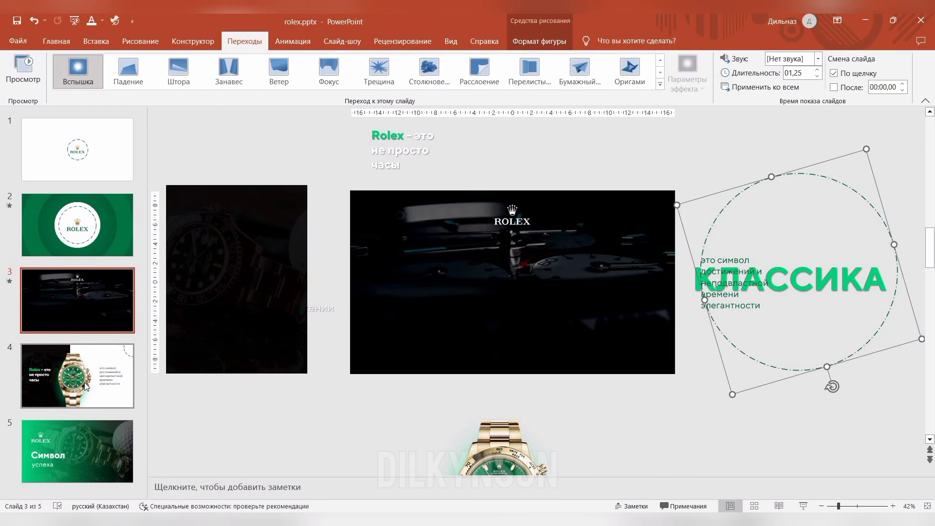
# Open slide 4.
pyautogui.click(87, 386)
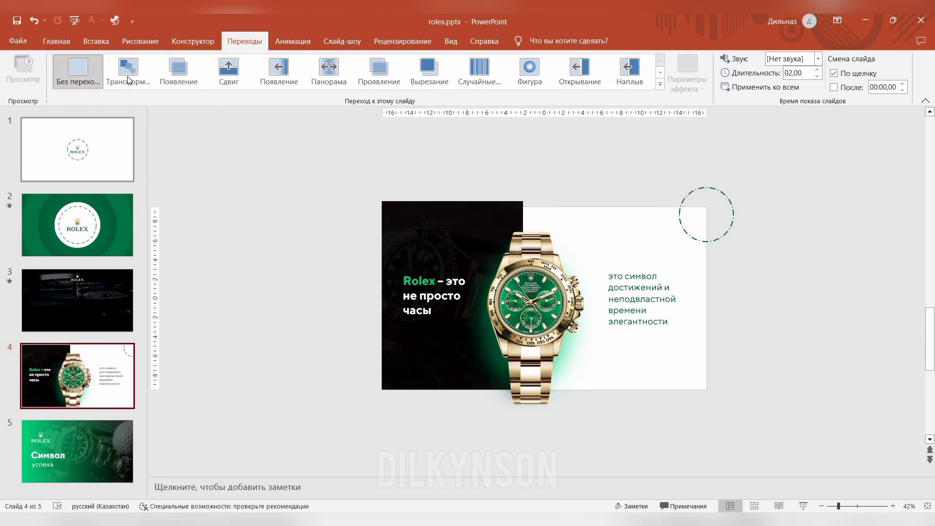
# Give slide 4 a 02,50 Morph transition and preview it.
pyautogui.click(128, 78)
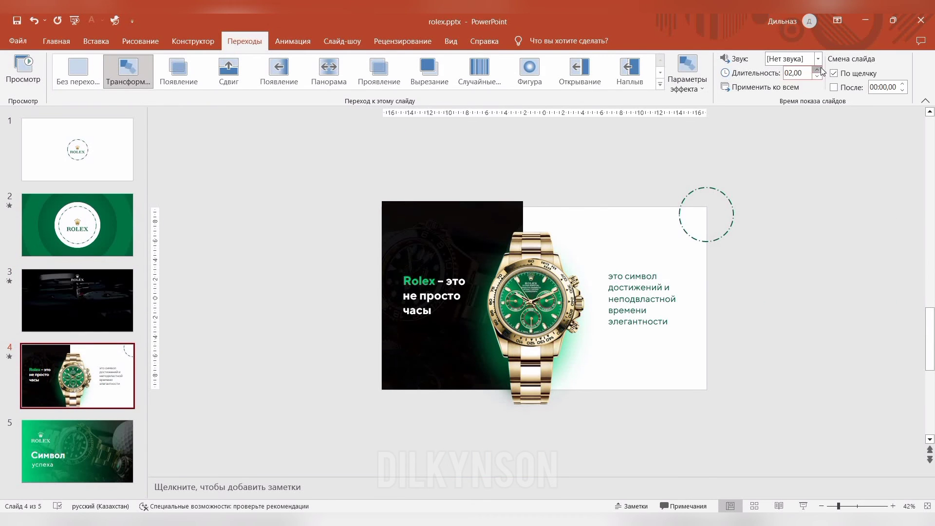
pyautogui.click(25, 70)
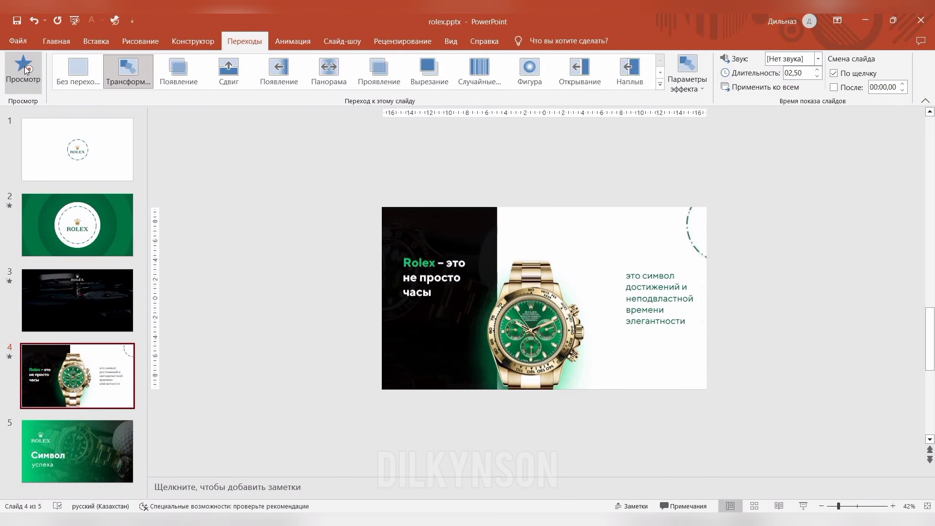
pyautogui.press('pageup')
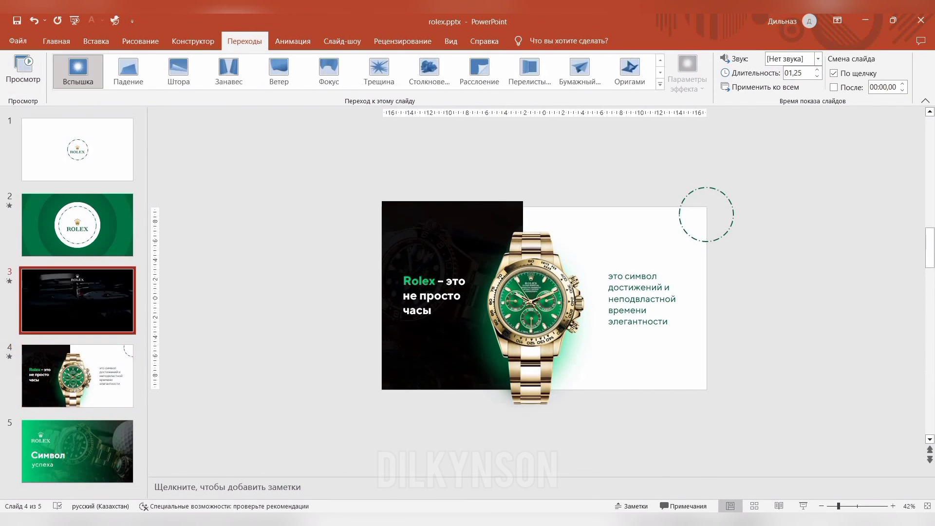
# On slide 3, select the off-slide photo, tagline, КЛАССИКА ring, slogan and watch.
pyautogui.click(303, 205)
pyautogui.keyDown('shift'); pyautogui.click(414, 150); pyautogui.keyUp('shift')
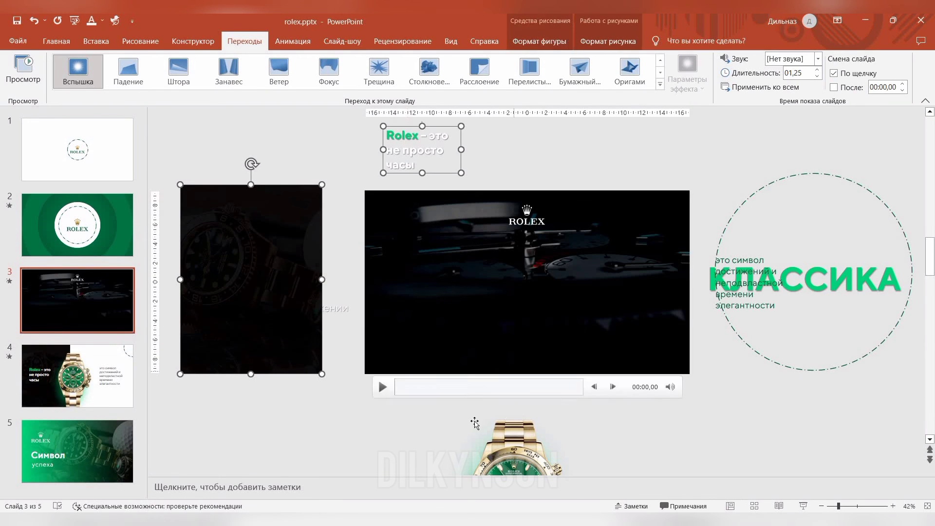
pyautogui.click(834, 506)
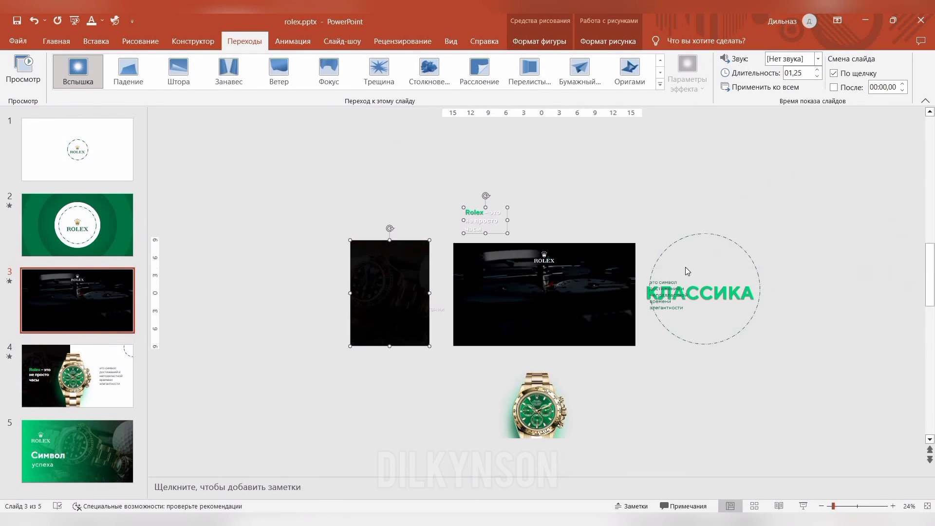
pyautogui.keyDown('shift'); pyautogui.click(687, 254); pyautogui.keyUp('shift')
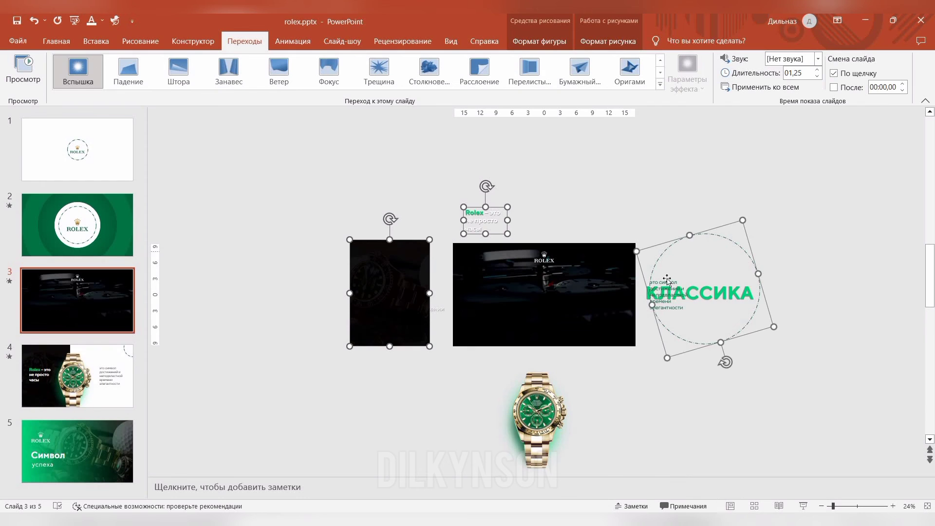
pyautogui.keyDown('shift'); pyautogui.click(667, 280); pyautogui.keyUp('shift')
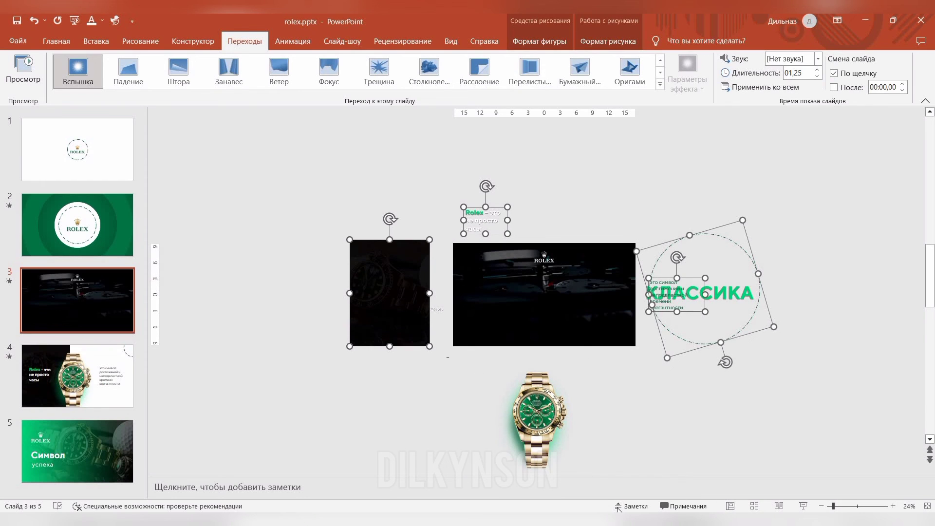
pyautogui.keyDown('shift'); pyautogui.click(536, 419); pyautogui.keyUp('shift')
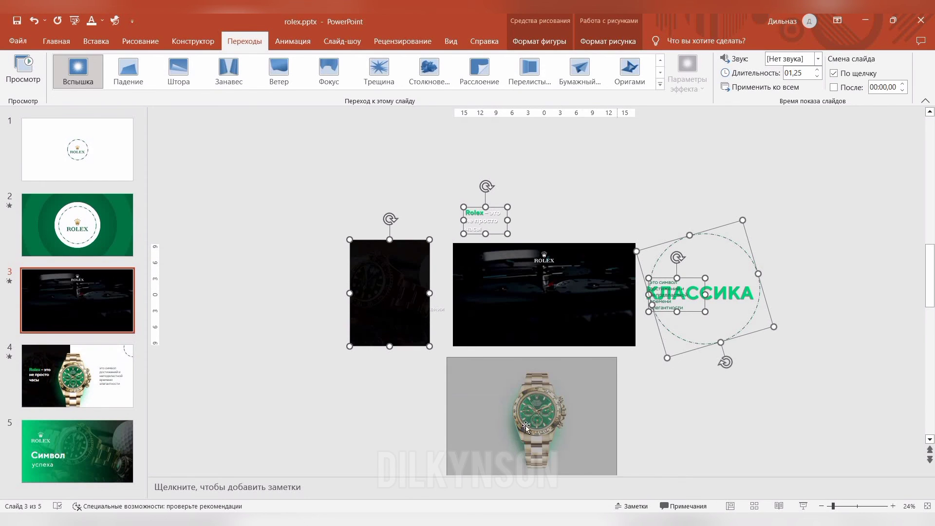
# Paste the copied objects onto slide 5 and give it a Morph transition.
pyautogui.click(94, 444)
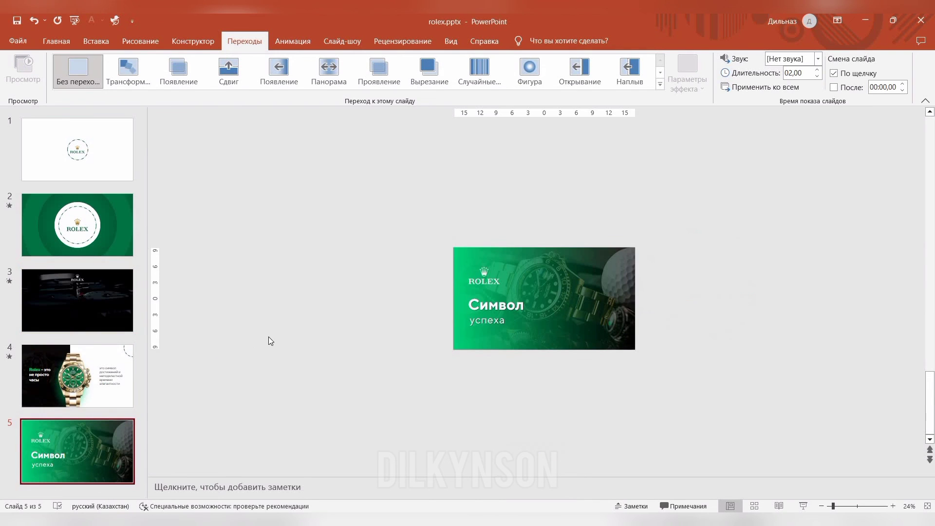
pyautogui.hotkey('ctrl', 'v')
pyautogui.click(147, 76)
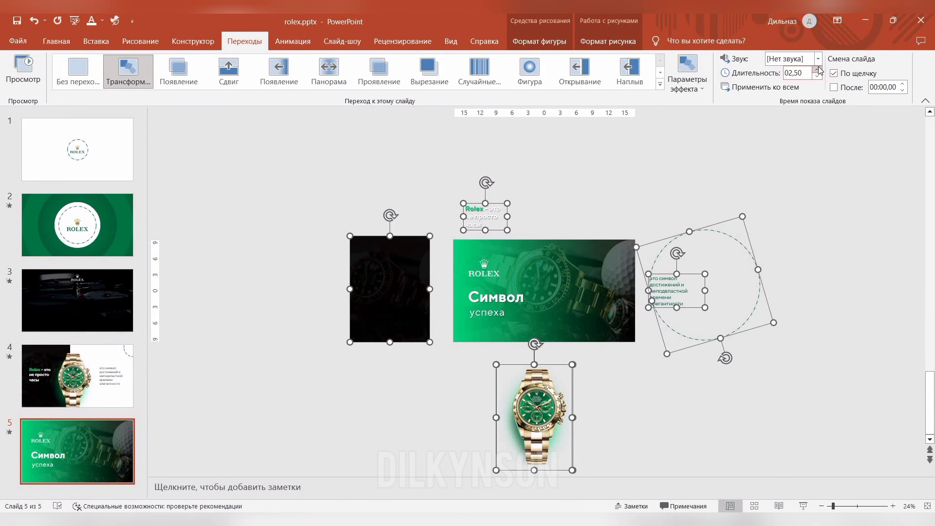
pyautogui.click(840, 506)
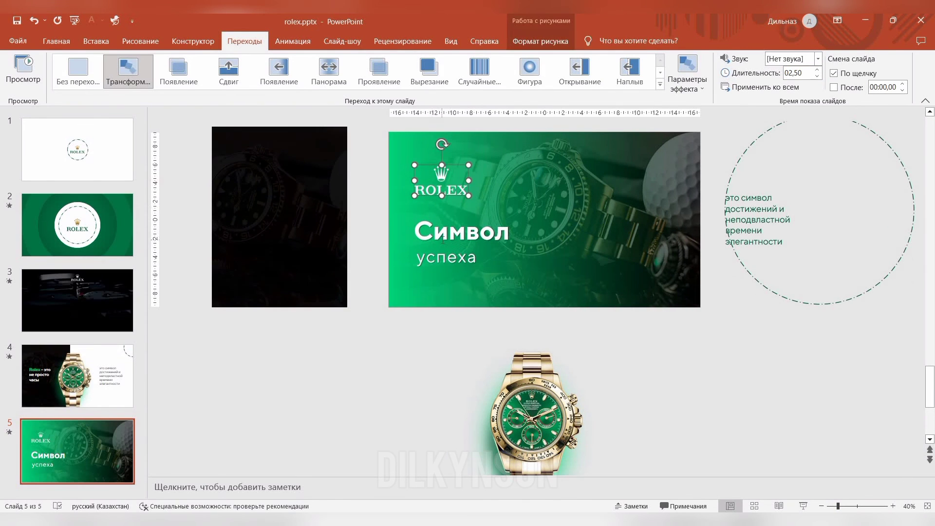
# Paste the ROLEX logo above slide 4 and 'Символ успеха' below it, then preview slide 5's morph.
pyautogui.click(86, 371)
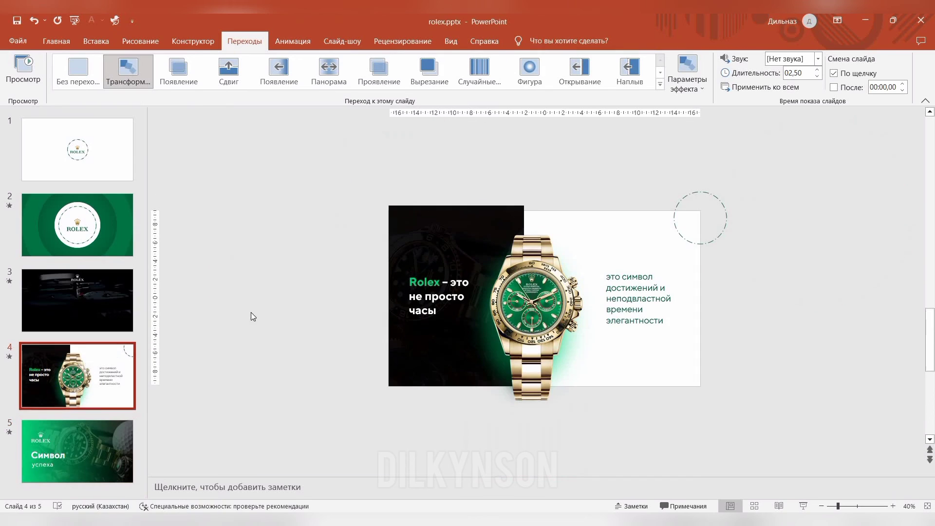
pyautogui.hotkey('ctrl', 'v')
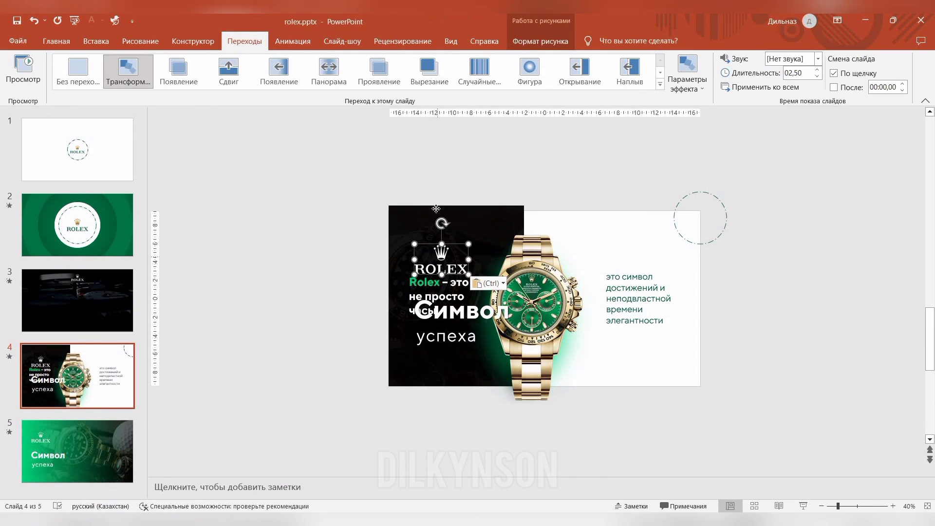
pyautogui.moveTo(440, 159); pyautogui.dragTo(442, 160)
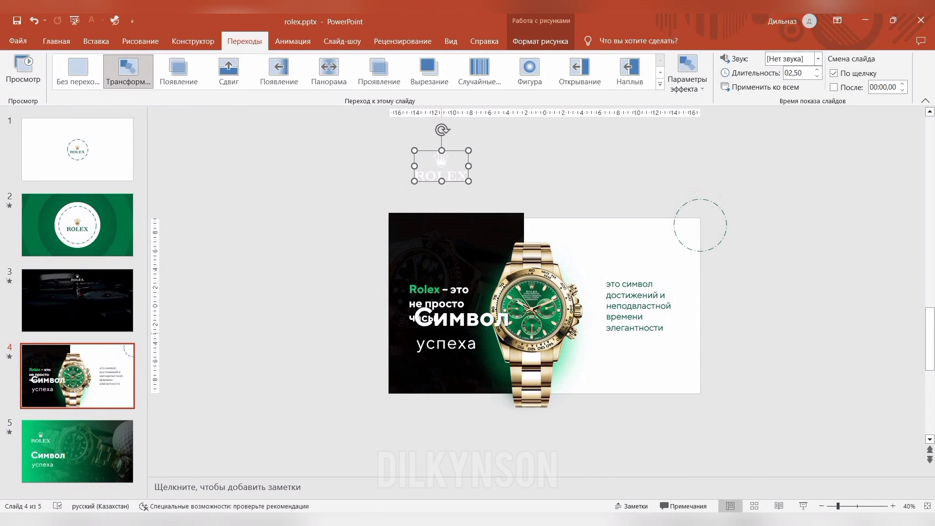
pyautogui.click(436, 343)
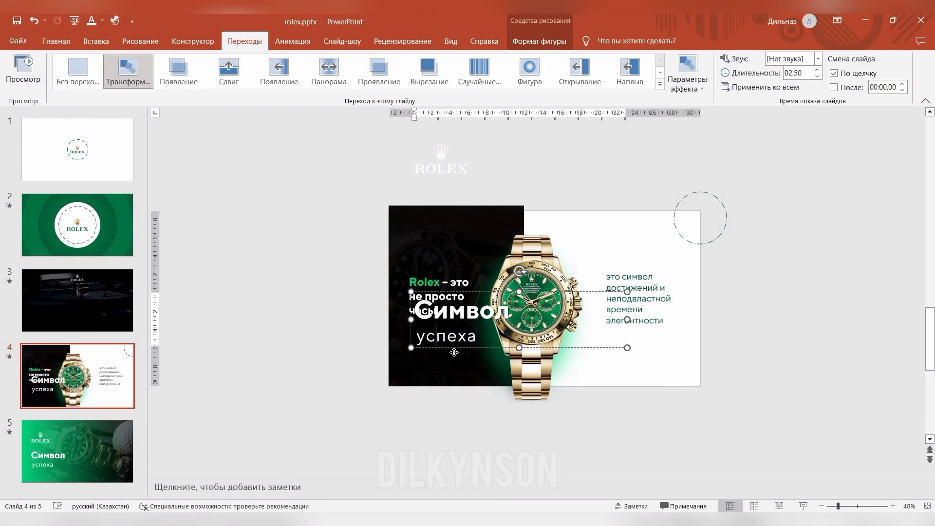
pyautogui.moveTo(454, 352); pyautogui.dragTo(454, 460)
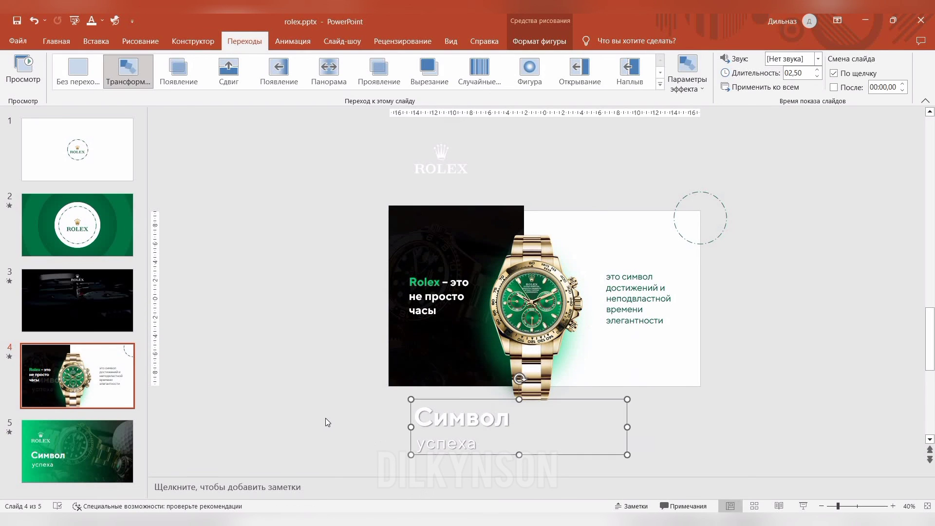
pyautogui.click(89, 459)
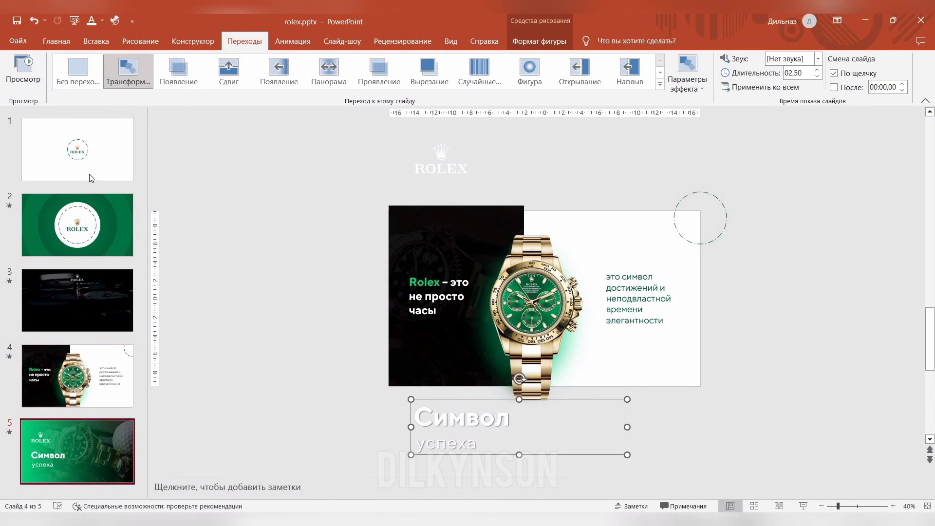
pyautogui.click(30, 66)
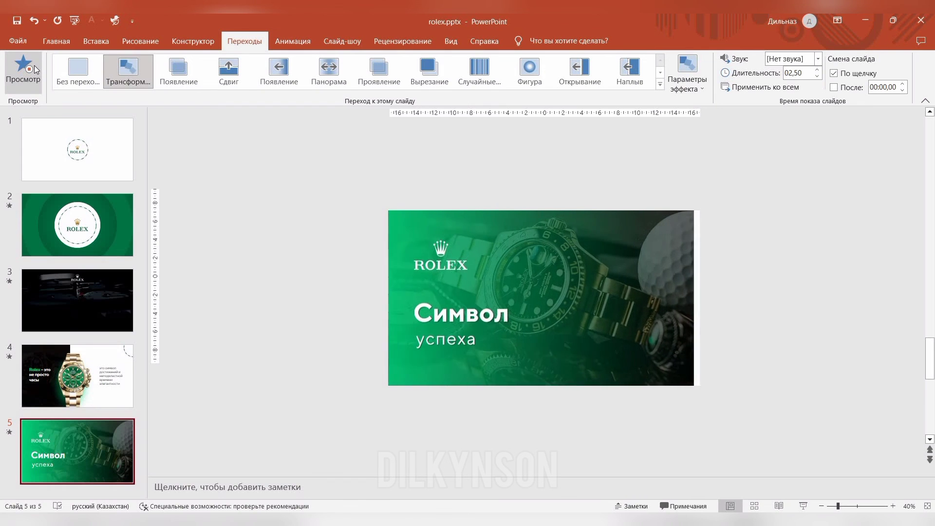
# Replay slide 5's morph preview, then start the full-screen slideshow from slide 1 with F5.
pyautogui.click(35, 70)
pyautogui.press('F5')
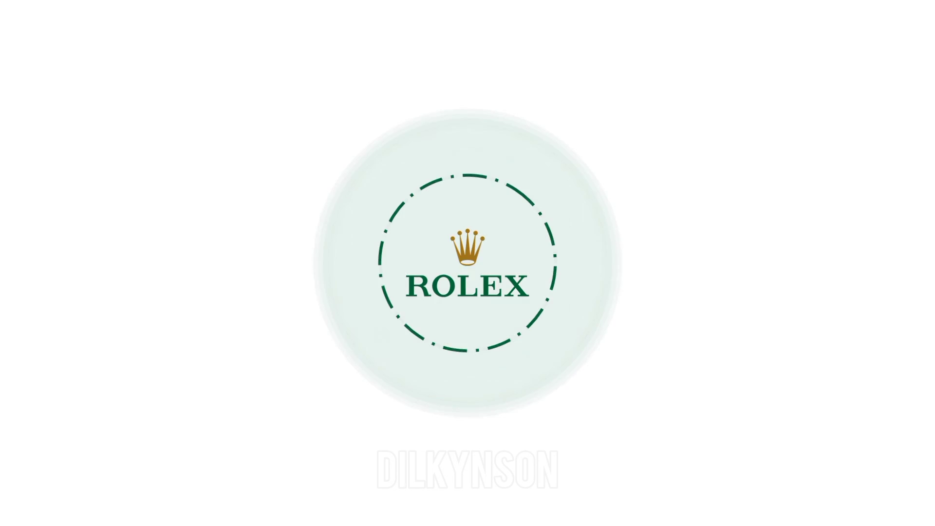